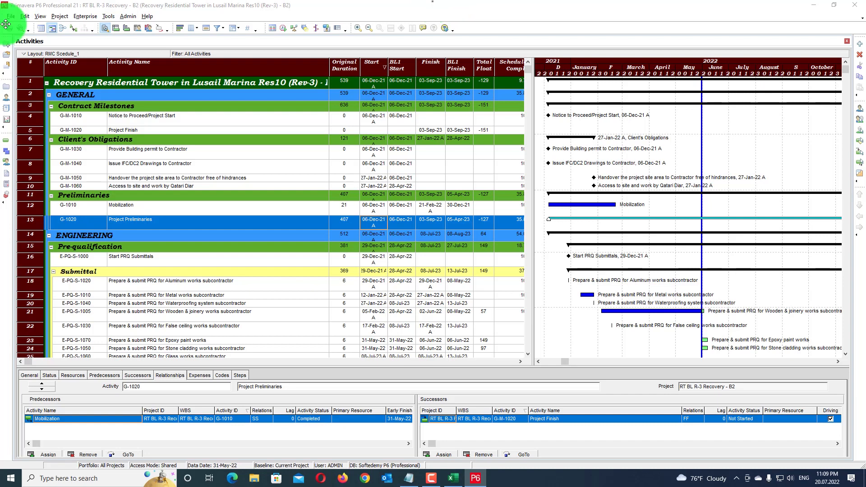
Switch to Excel and review the Out of Sequence table's predecessor and successor statuses with the relationship type each case is modified to.
click(455, 478)
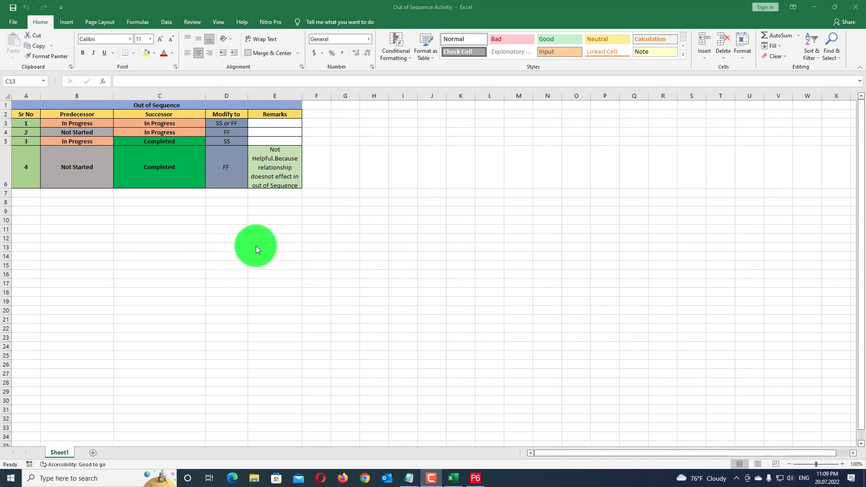
click(80, 120)
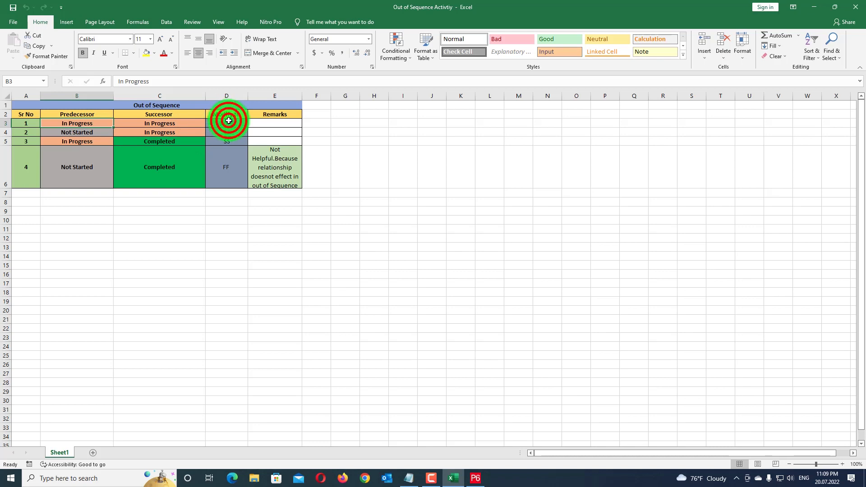
drag(226, 124, 227, 164)
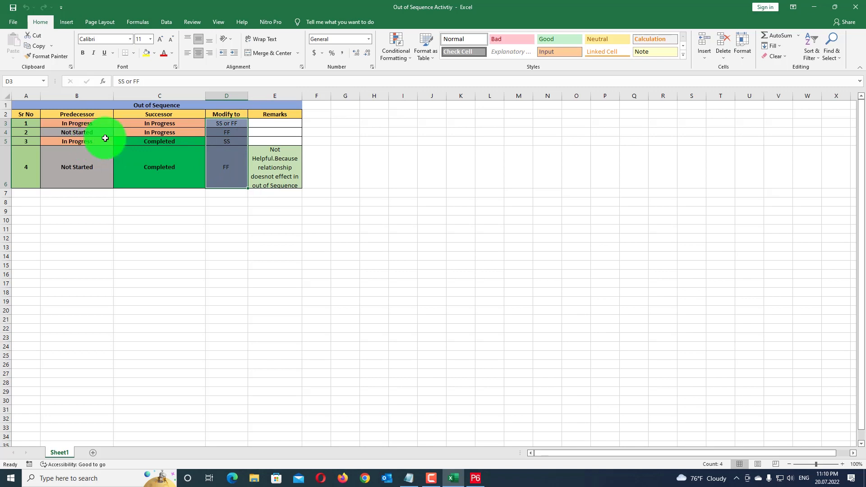
click(142, 135)
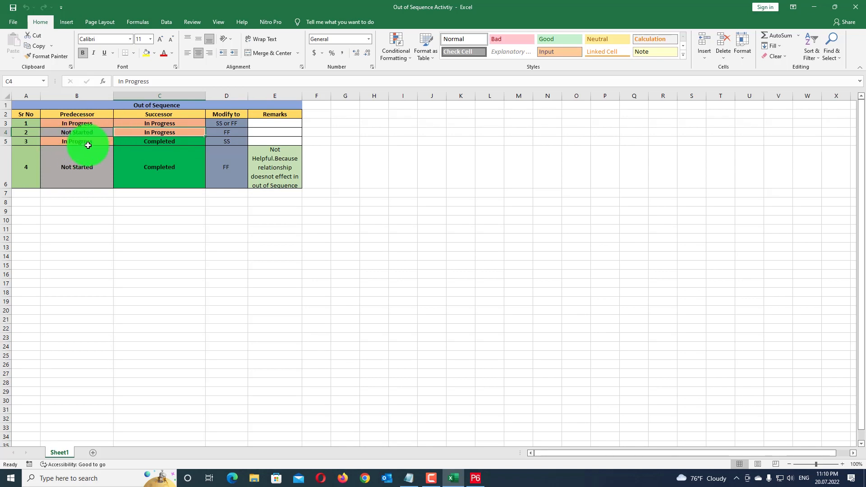
click(143, 144)
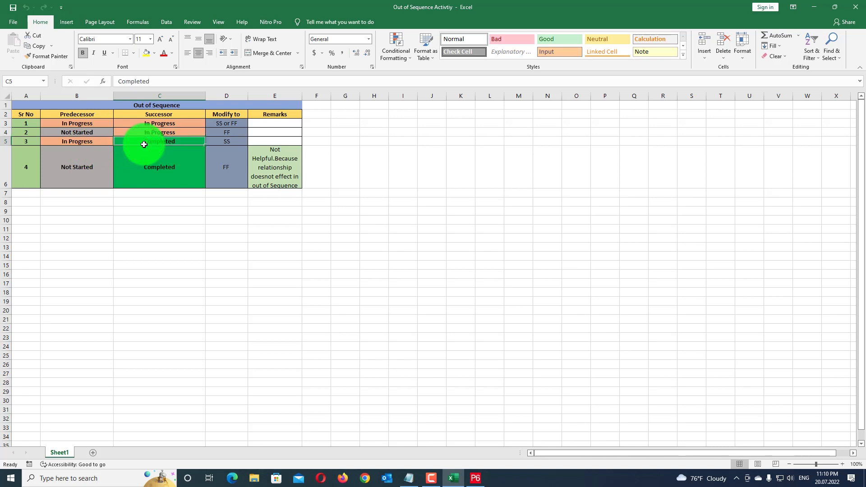
click(97, 165)
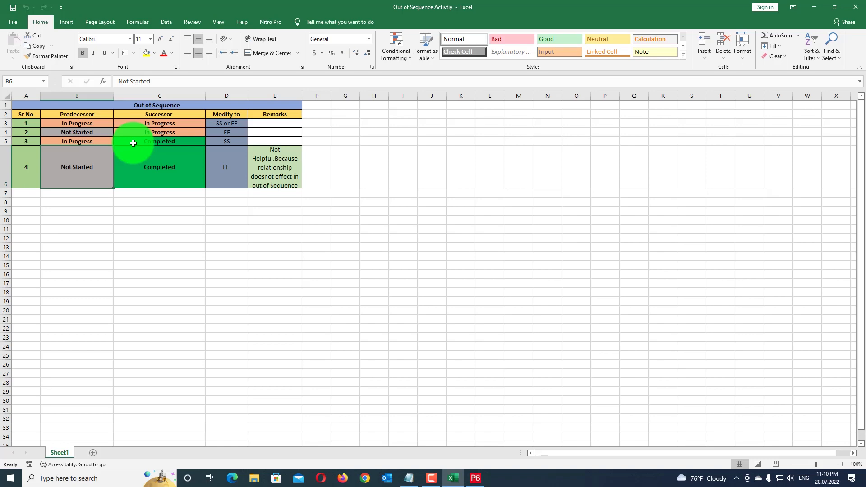
Switch to Primavera P6 and schedule the project, applying the 31-May-22 data date to all open projects and logging to an HTML file.
click(467, 477)
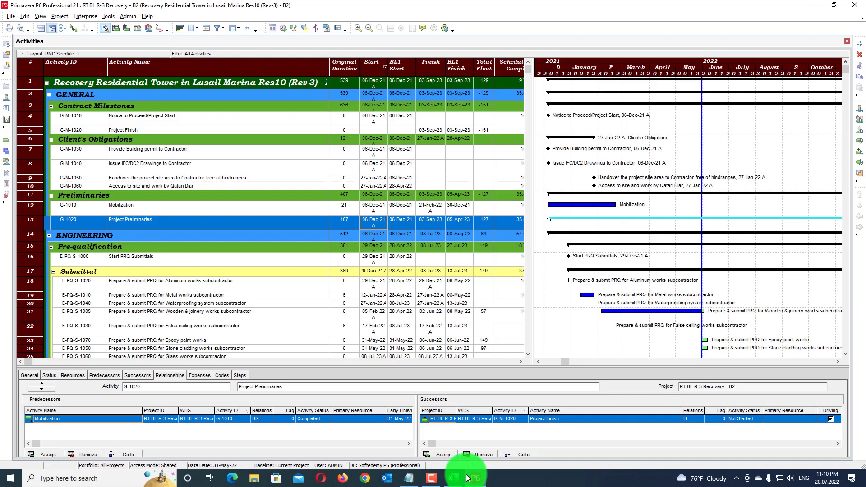
key(F9)
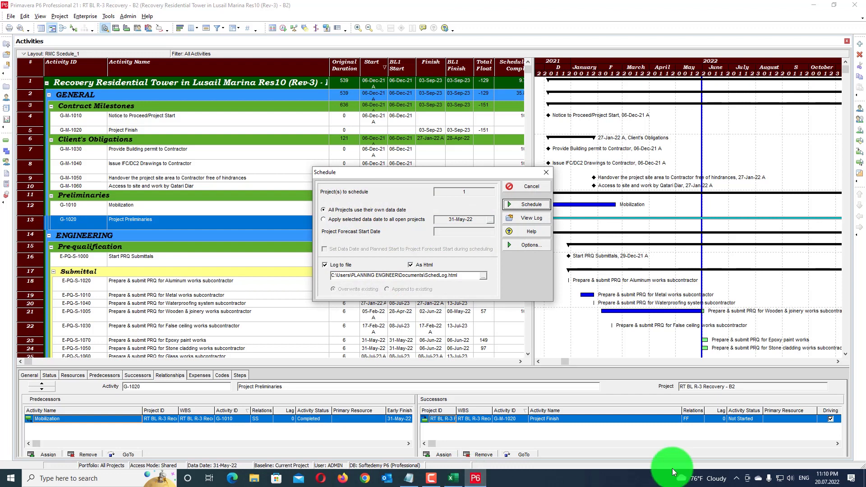
click(411, 218)
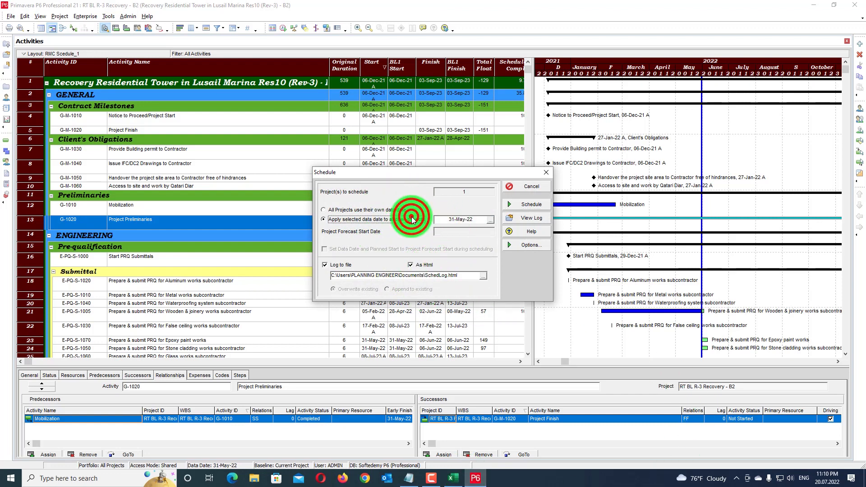
click(413, 266)
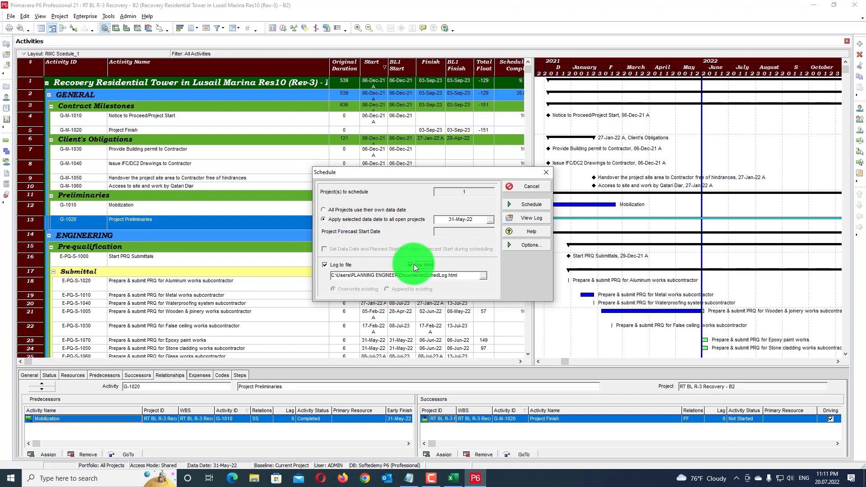
click(411, 266)
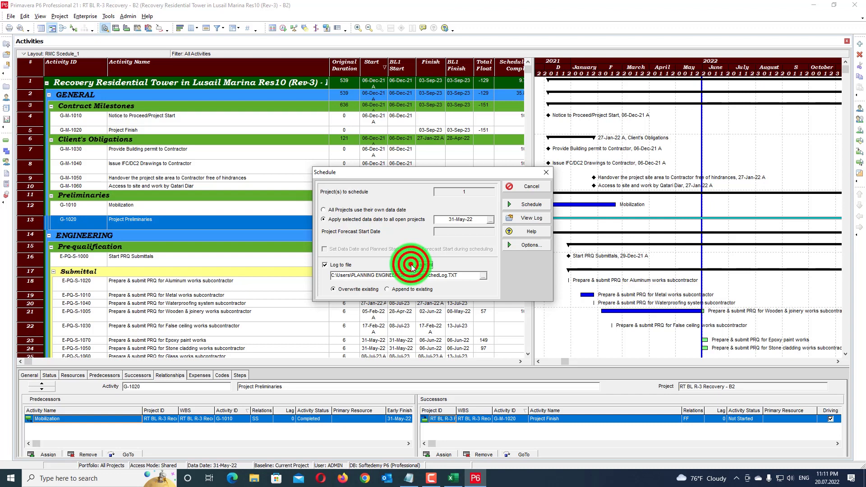
click(411, 266)
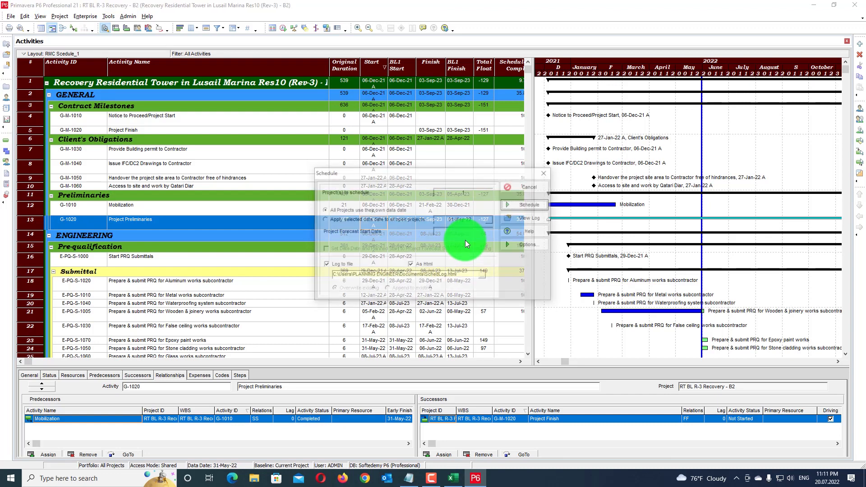
Open the scheduling log and look through its statistics and the list of activities with constraints.
click(387, 220)
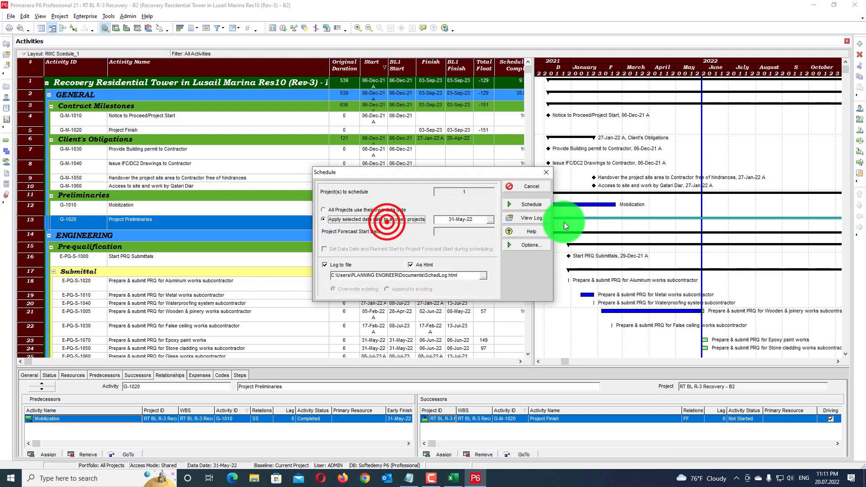
click(532, 218)
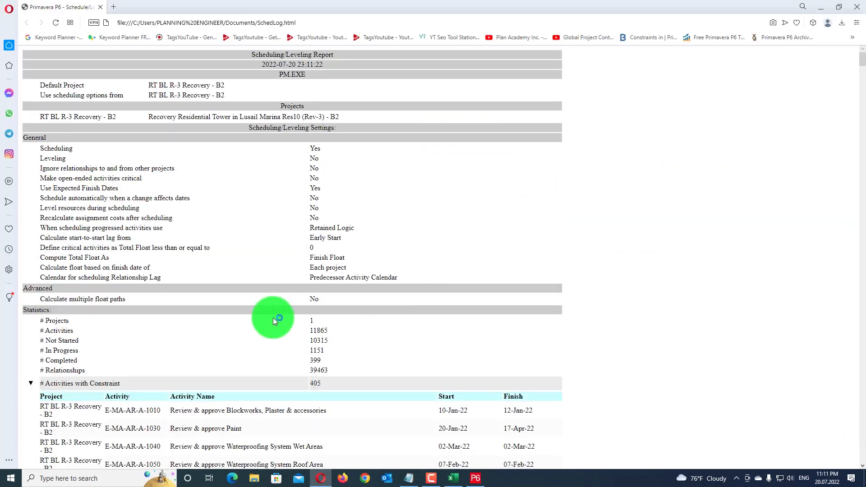
scroll(272, 318, down, 5)
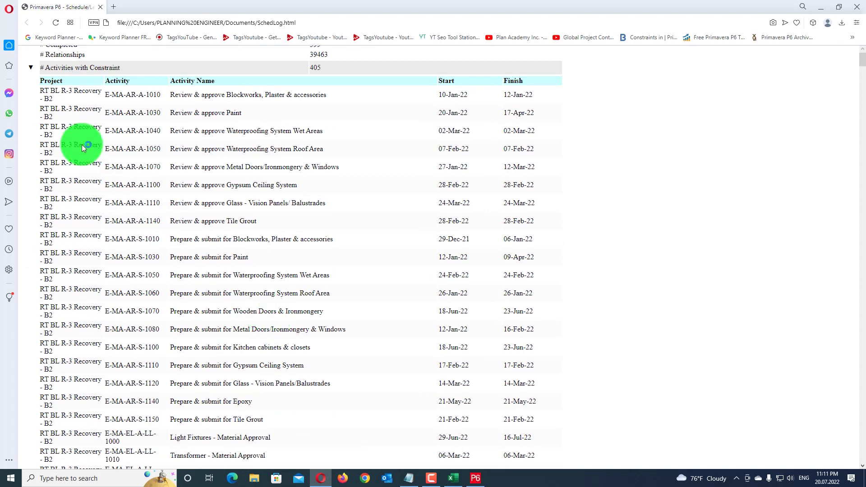
click(31, 67)
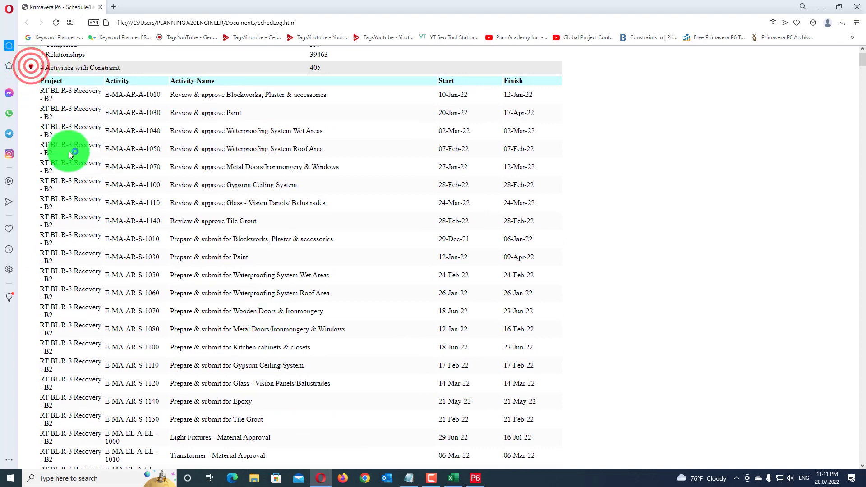
scroll(82, 159, up, 4)
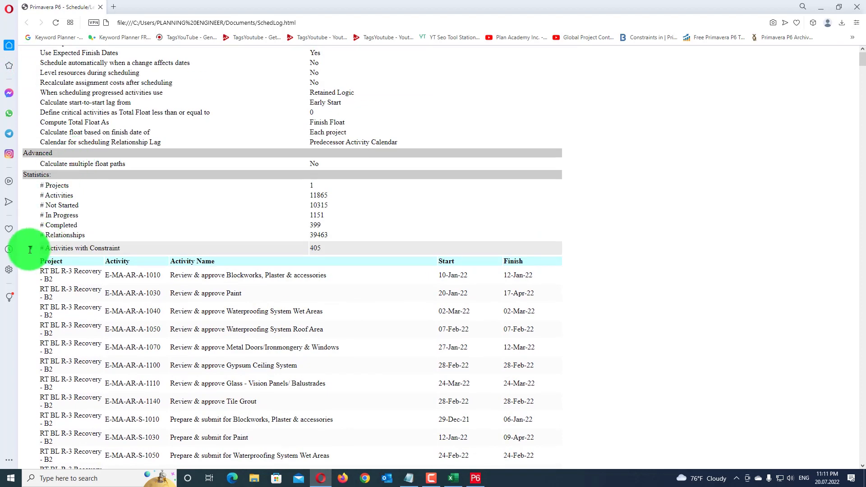
scroll(41, 248, down, 5)
scroll(51, 252, down, 5)
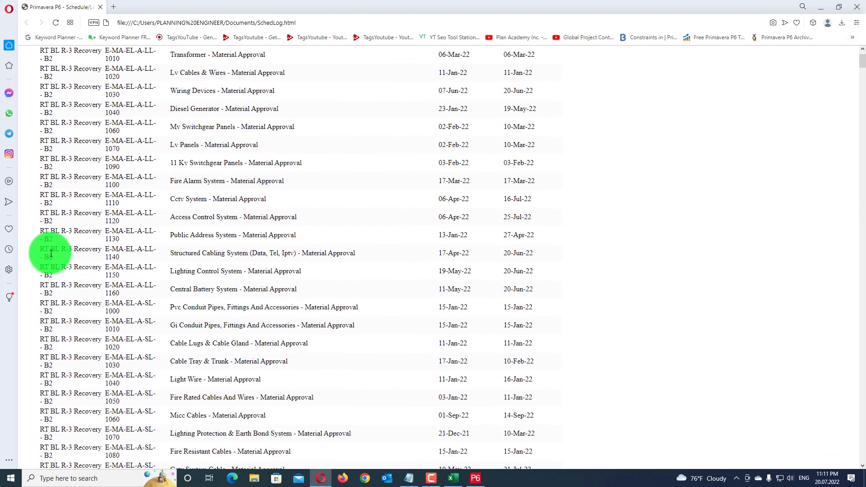
scroll(50, 249, up, 12)
scroll(27, 347, down, 3)
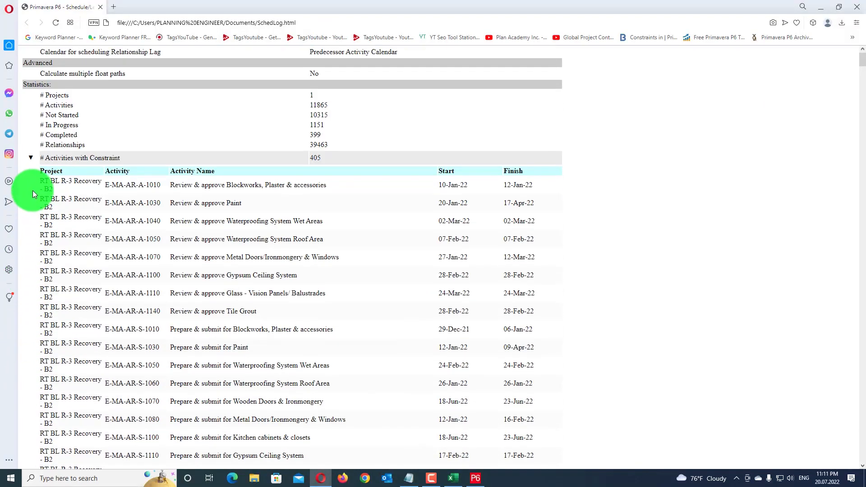
Collapse the constraints list, examine the warnings down to the out-of-sequence activities, and close the report and the Schedule dialog.
click(31, 158)
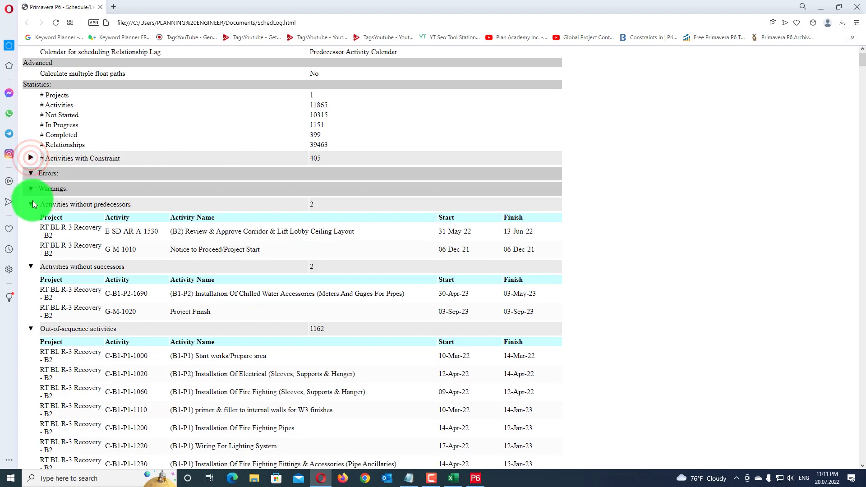
click(49, 205)
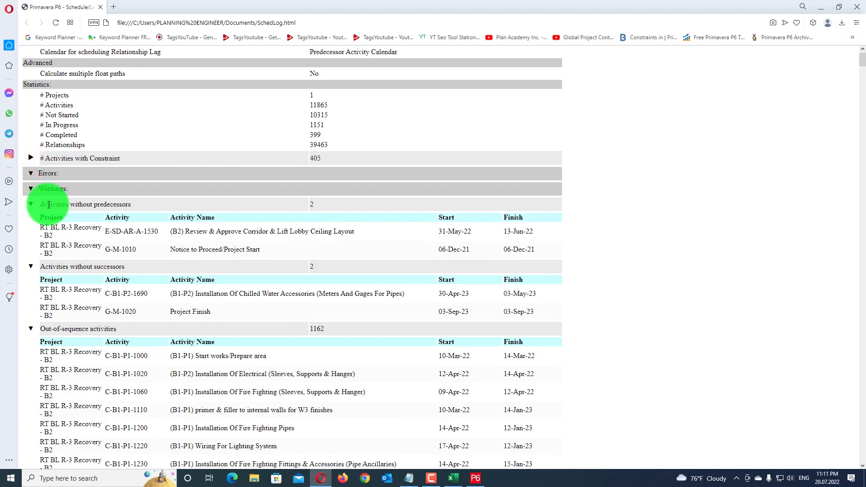
click(45, 329)
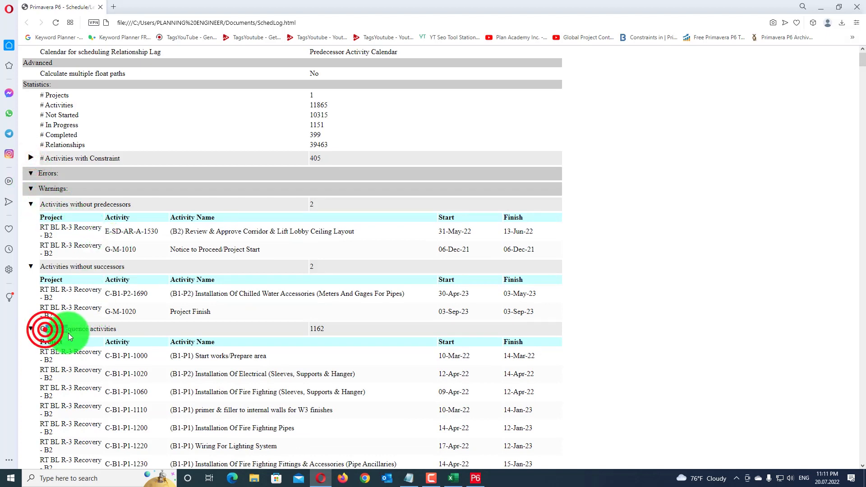
click(315, 329)
drag(311, 328, 333, 328)
click(335, 328)
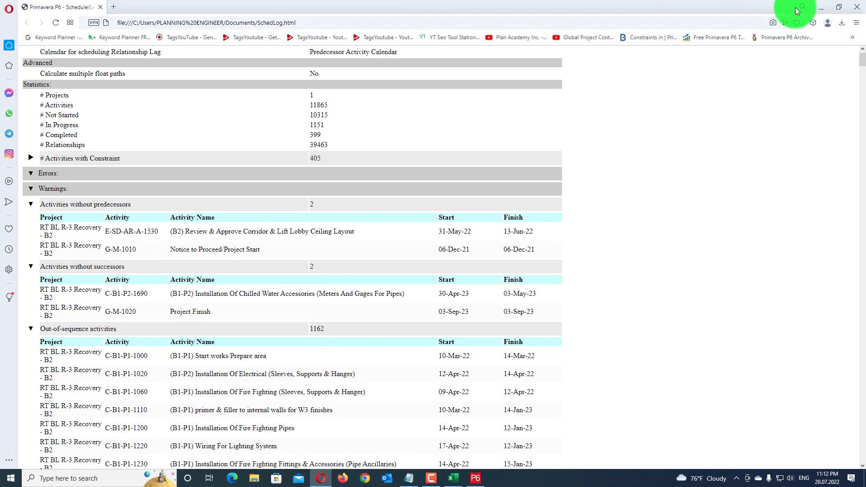
click(849, 12)
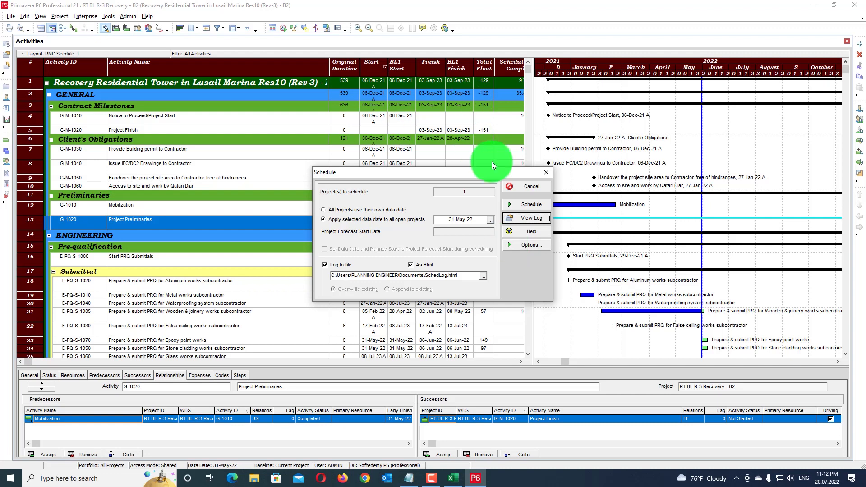
click(548, 172)
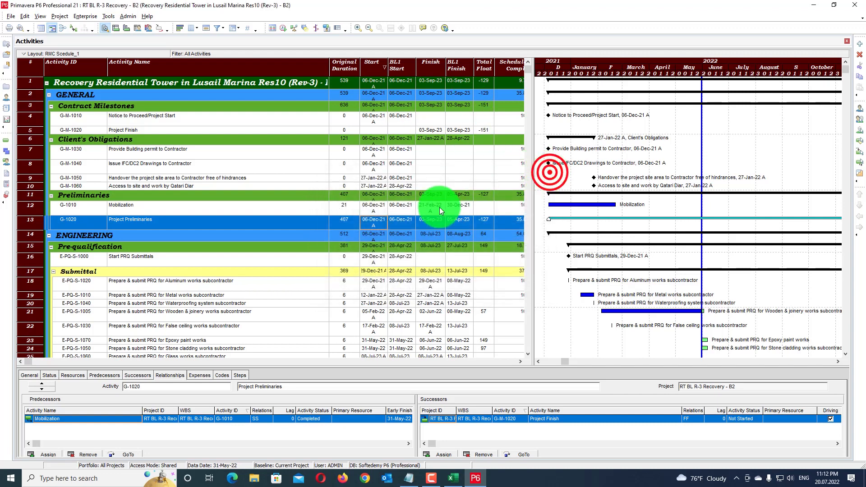
Show the relationship lines between the activities in the Gantt chart.
click(10, 19)
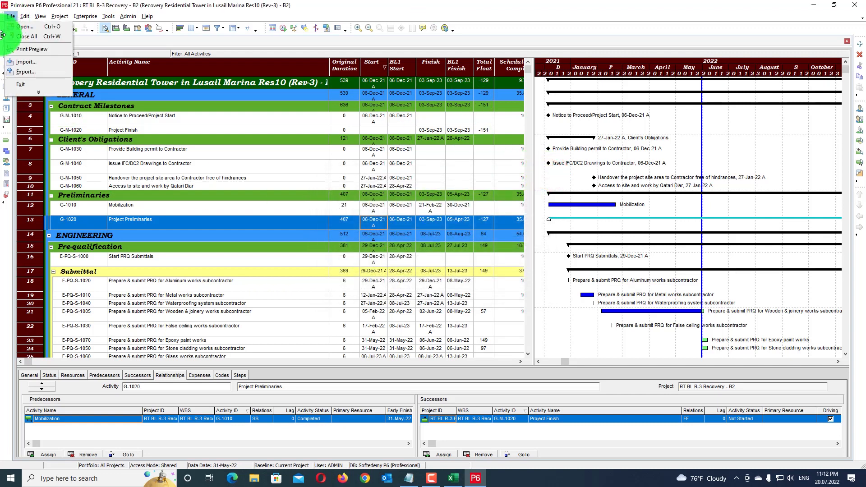
click(26, 75)
scroll(631, 212, down, 5)
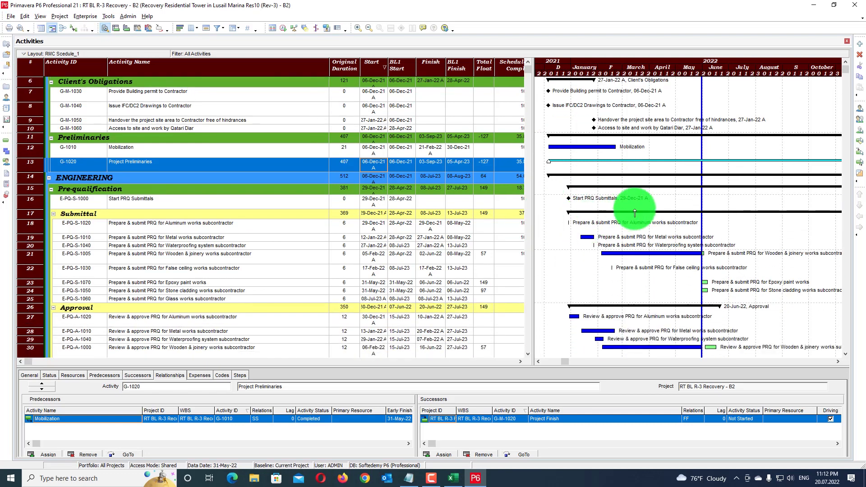
scroll(655, 216, down, 2)
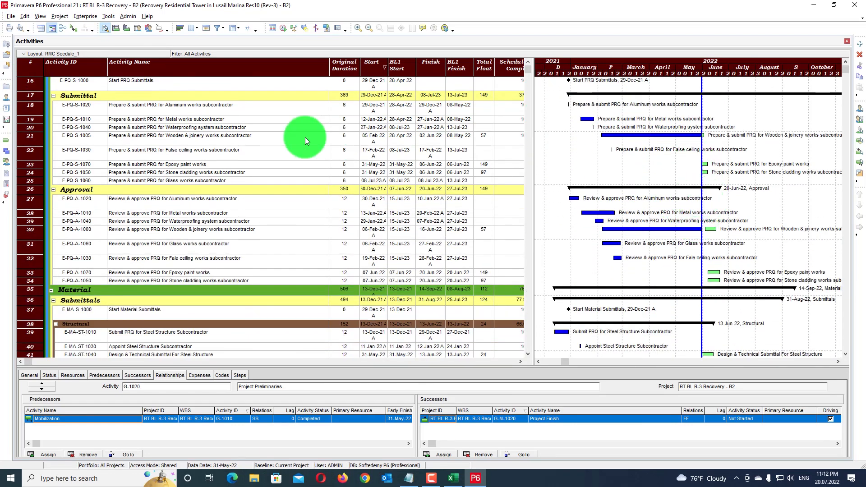
click(74, 29)
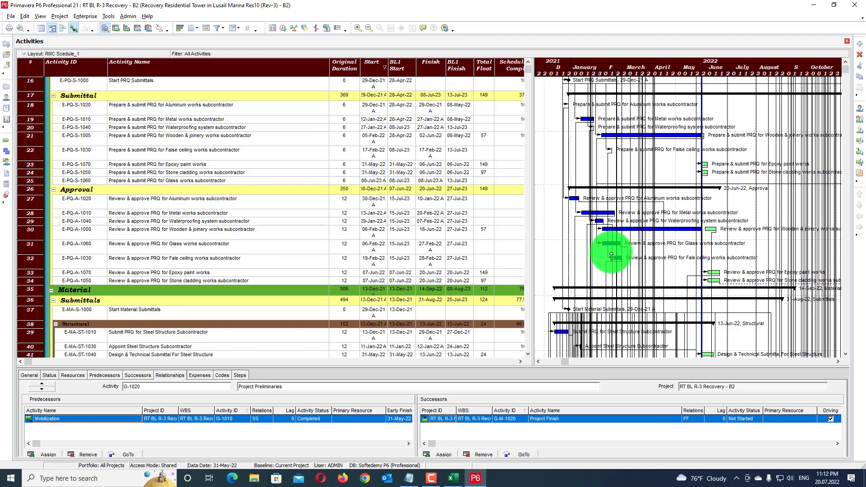
Start a Spreadsheet (XLSX) export of the Activity Relationships data, marking the open RT BL R-3 Recovery - B2 project for export.
click(11, 17)
click(33, 72)
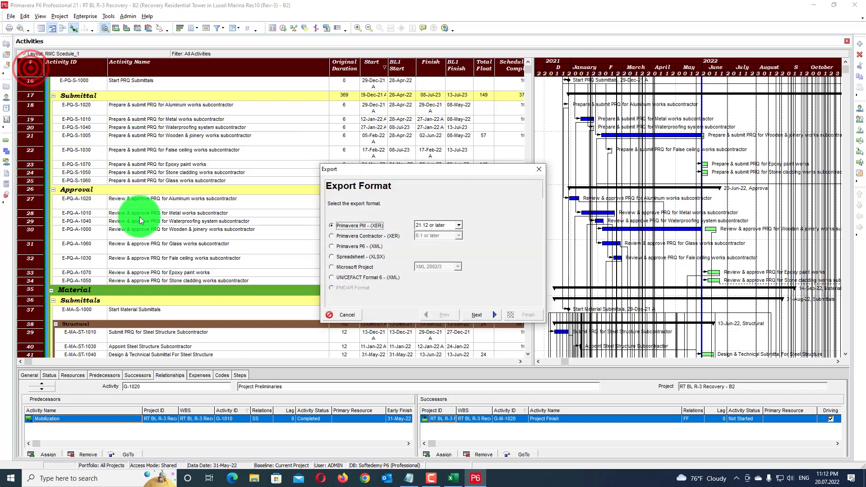
click(350, 256)
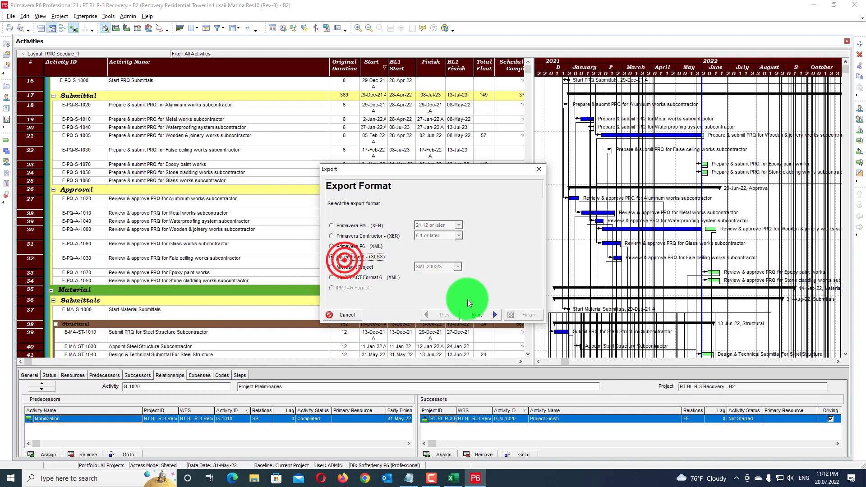
click(477, 316)
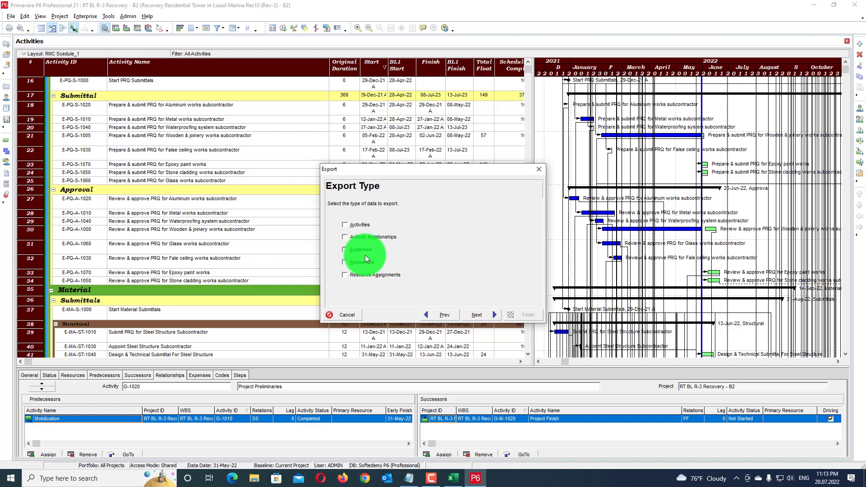
click(370, 237)
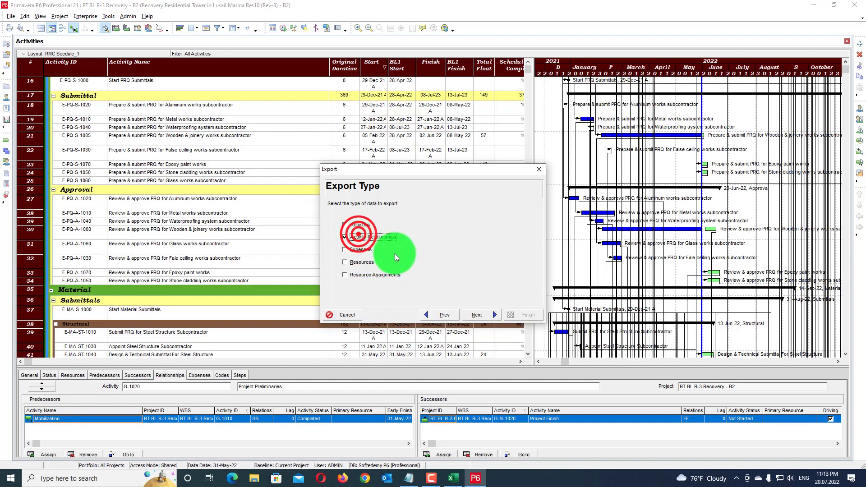
click(480, 322)
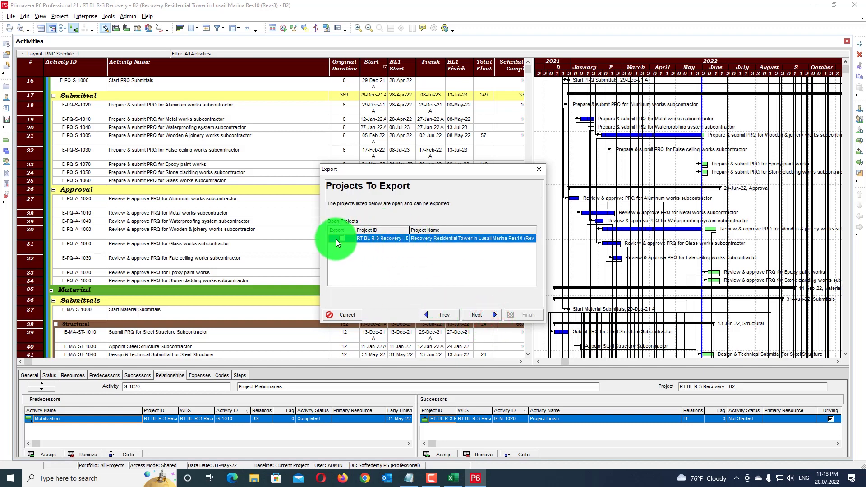
click(338, 239)
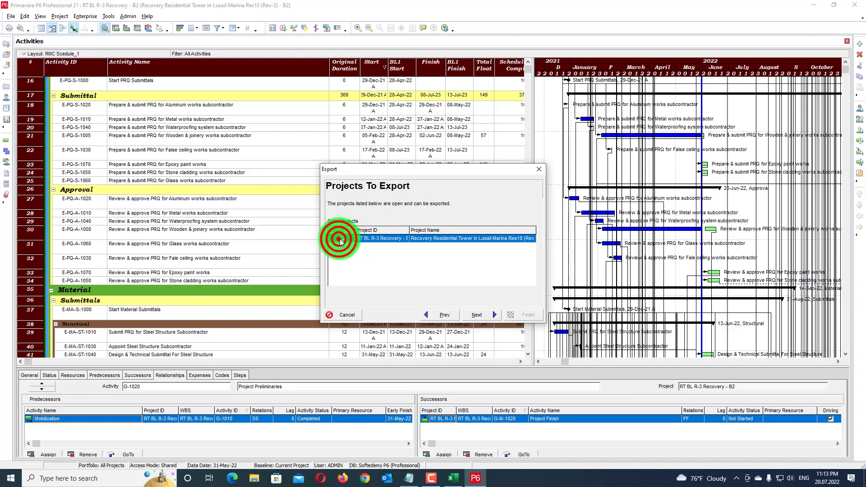
click(483, 315)
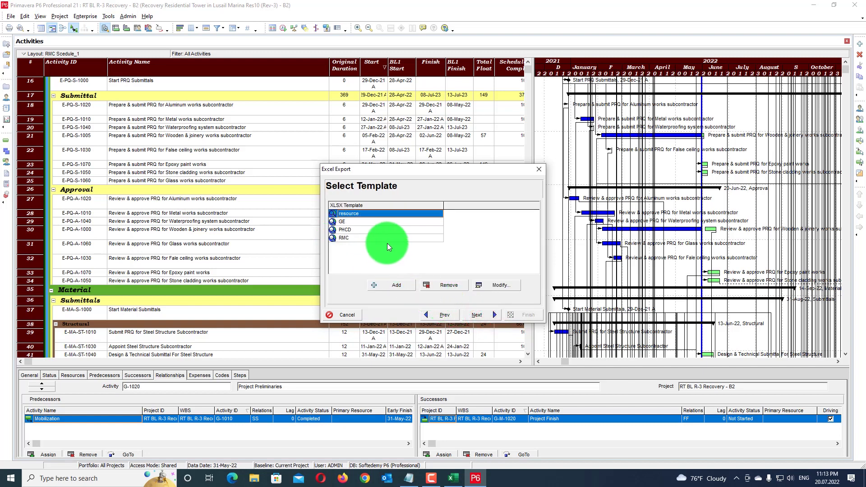
Add a new export template for activity relationships and name it Out of Seq.
click(388, 237)
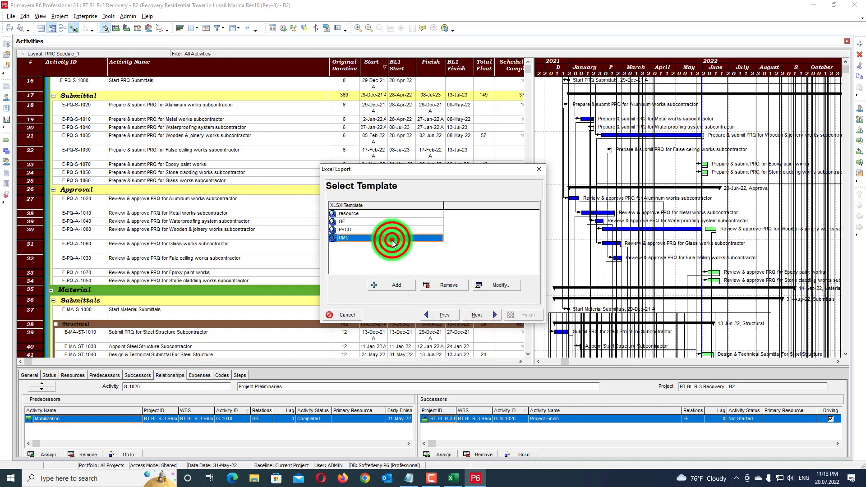
click(397, 285)
click(358, 159)
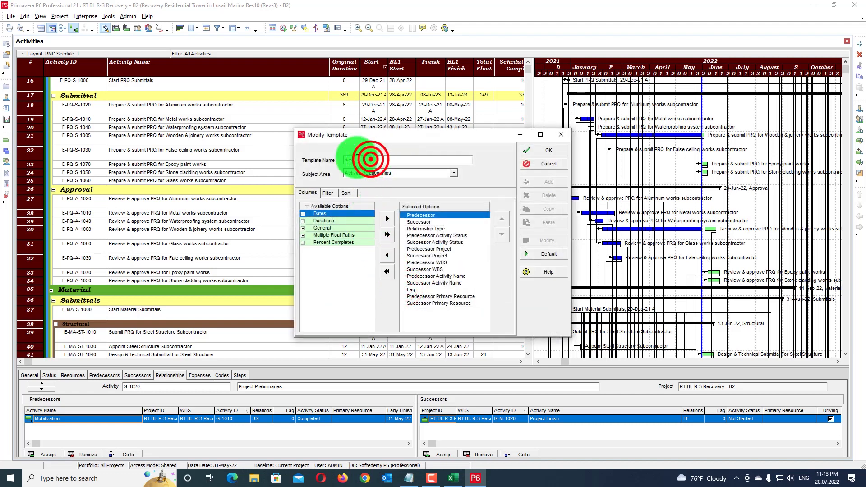
drag(358, 158, 339, 162)
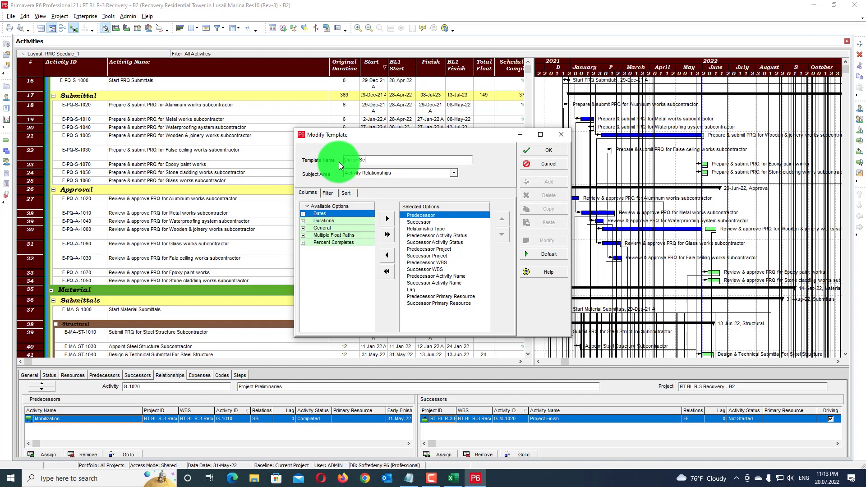
Remove the predecessor and successor project, WBS, activity name and primary resource columns from the Out of Seq template and save it.
click(427, 223)
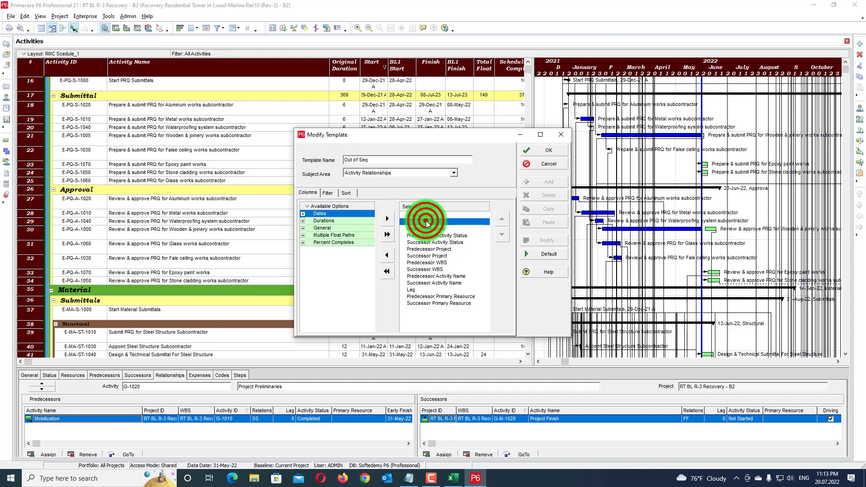
click(432, 244)
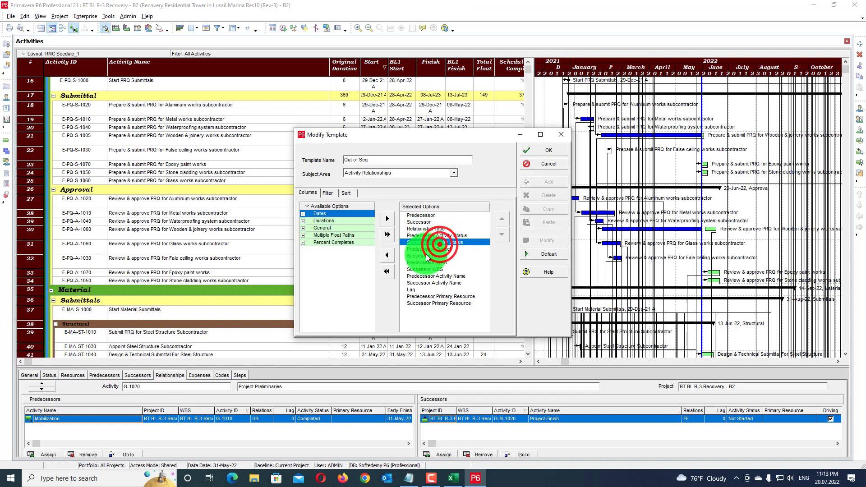
click(424, 249)
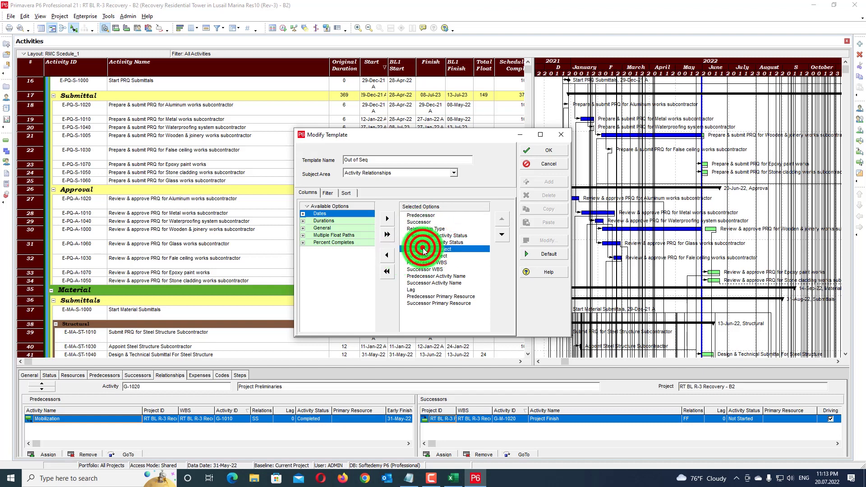
click(387, 255)
click(386, 255)
click(386, 255)
click(387, 255)
click(387, 255)
click(387, 255)
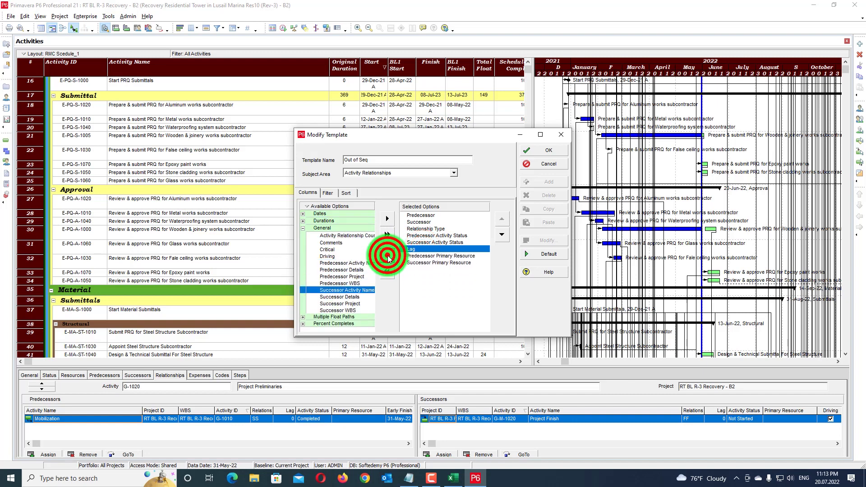
click(416, 253)
click(387, 254)
click(386, 254)
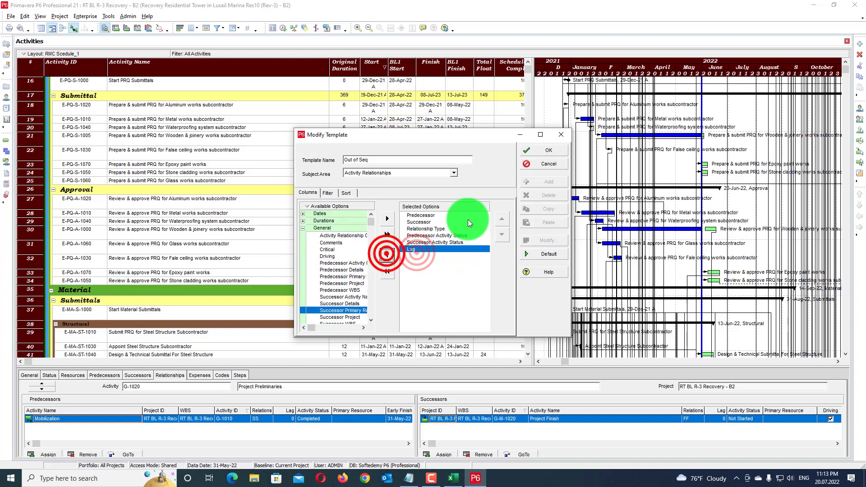
click(521, 152)
Set the export file to RT BL R-3 Recovery - B2-Activity Relationships.xlsx in the Desktop folder, using the Out of Seq template.
click(481, 311)
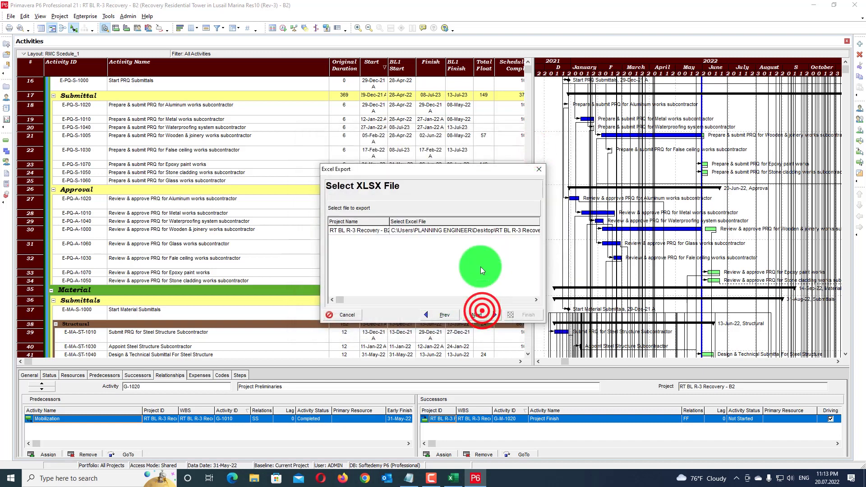
click(474, 229)
click(475, 229)
click(483, 231)
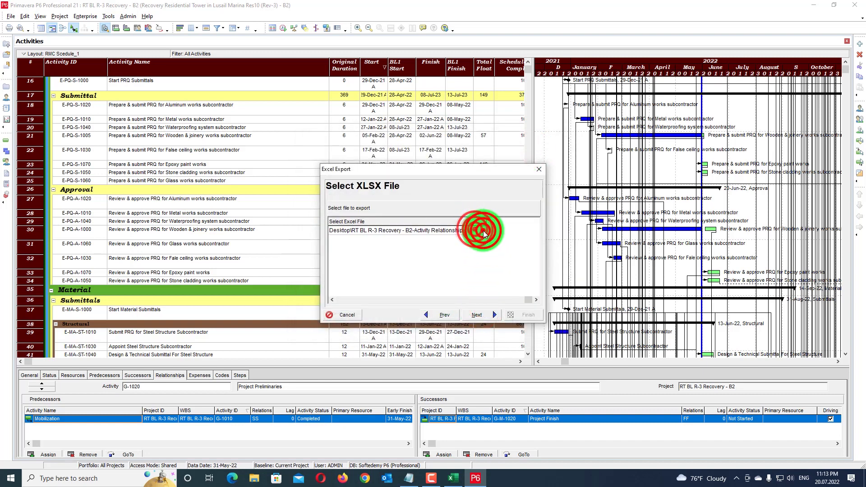
click(333, 169)
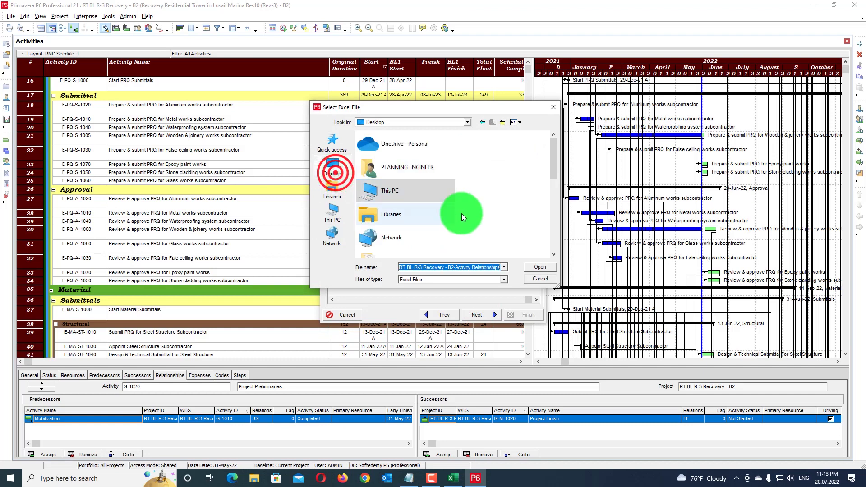
click(540, 267)
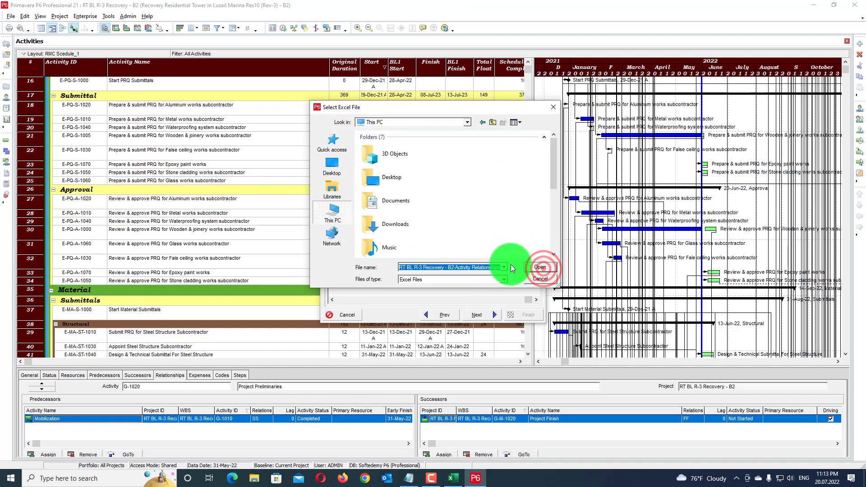
click(332, 168)
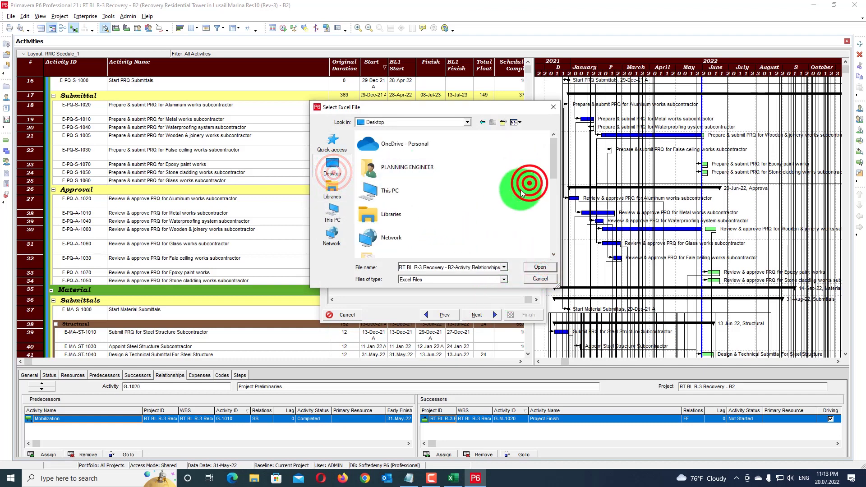
click(540, 267)
click(504, 194)
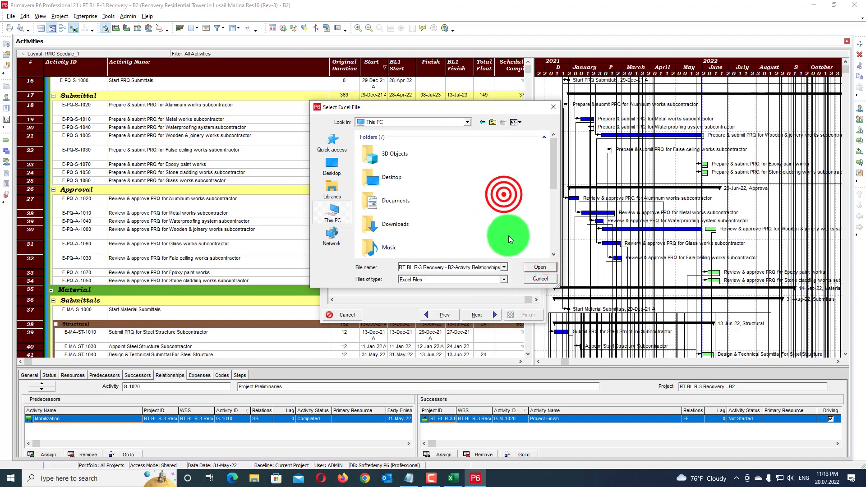
click(403, 176)
click(540, 266)
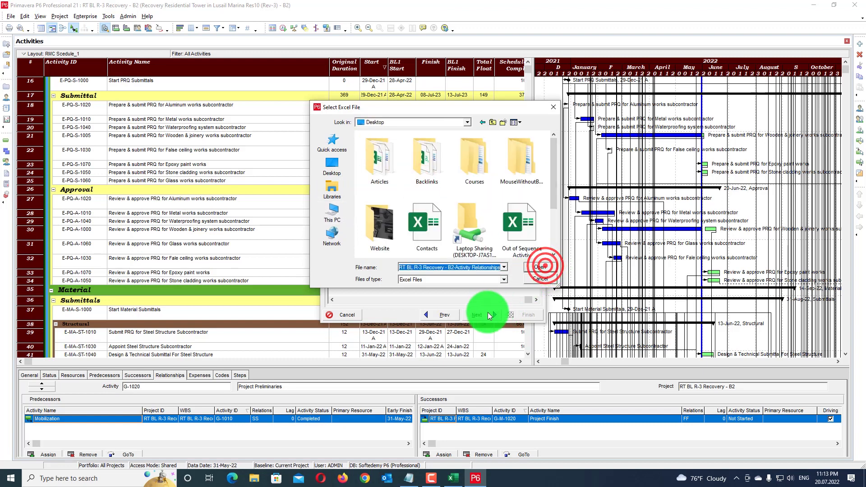
click(535, 266)
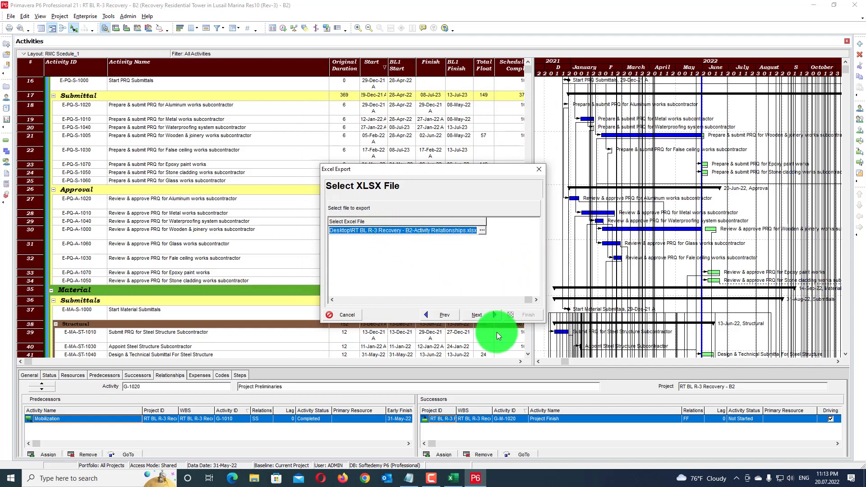
Review the export summary, run the export and close the wizard.
click(495, 314)
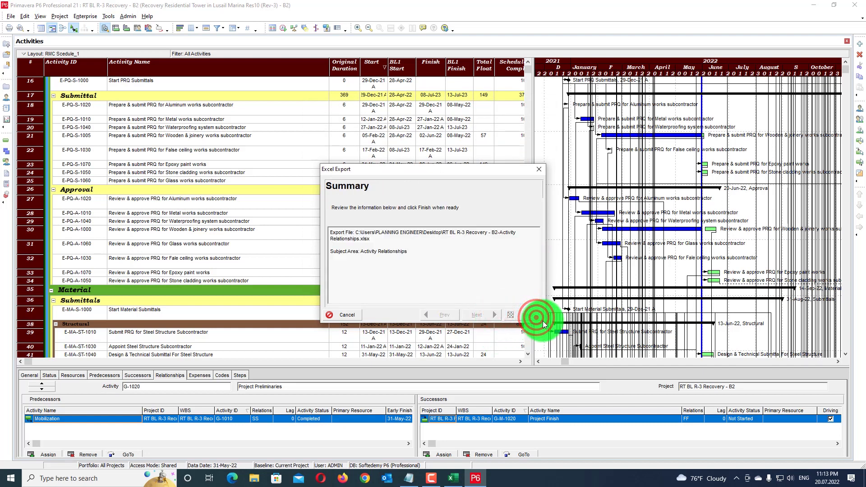
click(543, 323)
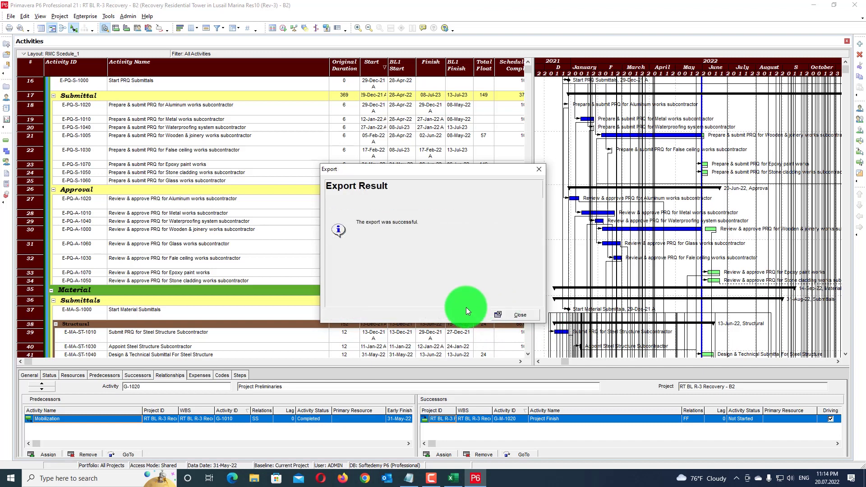
click(511, 313)
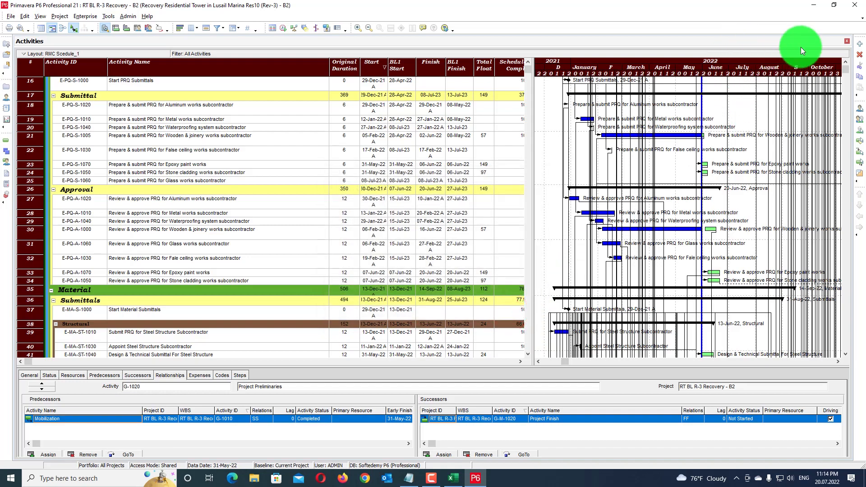
Minimize the open windows, move the exported Activity Relationships file to a free area of the desktop and open it in Excel.
click(813, 6)
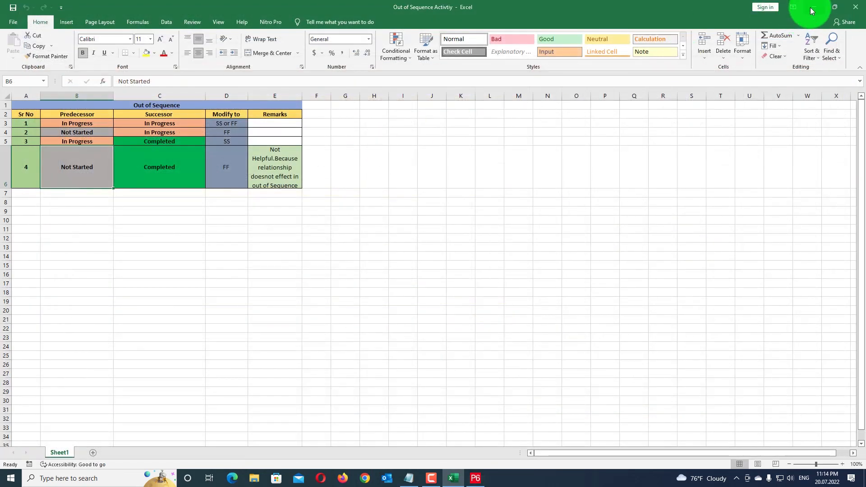
click(813, 7)
click(489, 151)
click(37, 158)
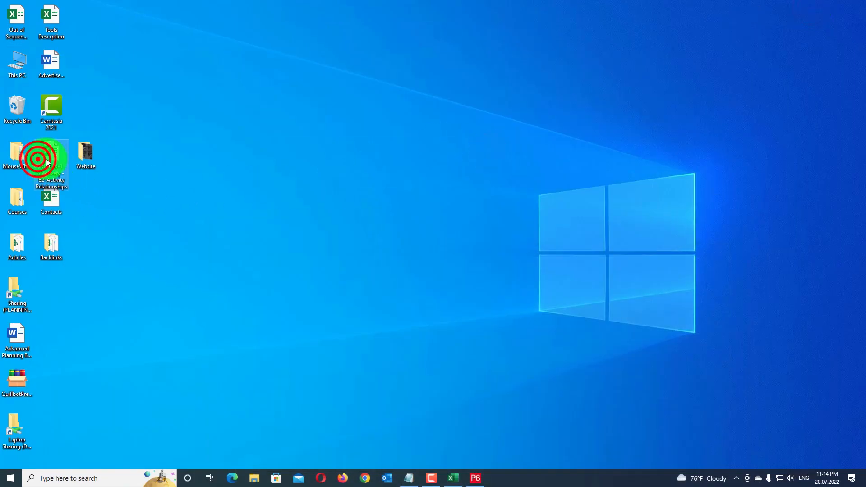
click(176, 136)
drag(52, 166, 377, 121)
double_click(361, 120)
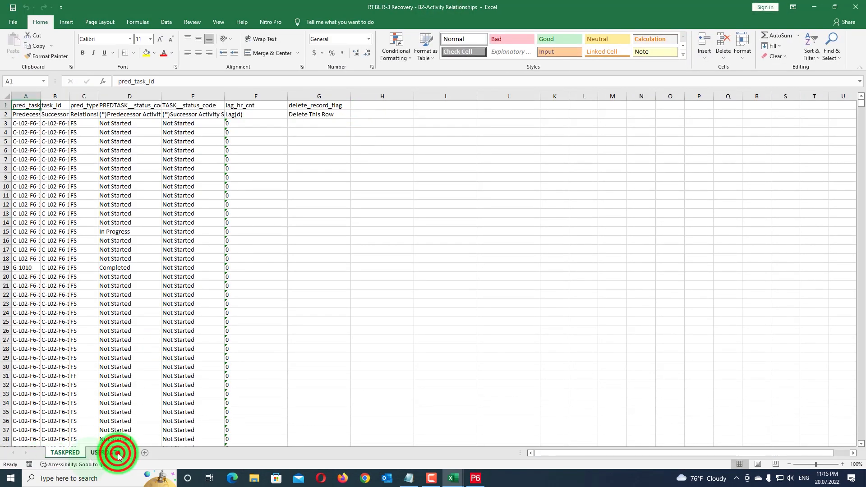
Look at the USERDATA sheet and return to the TASKPRED sheet.
click(108, 452)
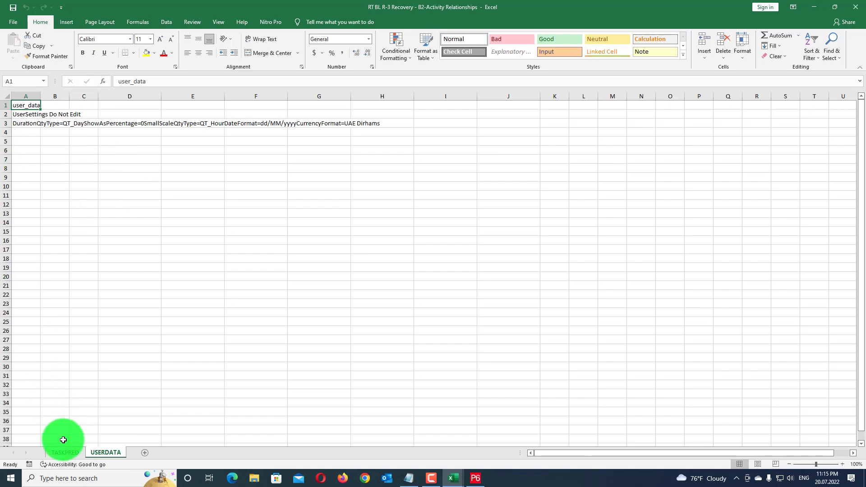
click(68, 452)
click(355, 293)
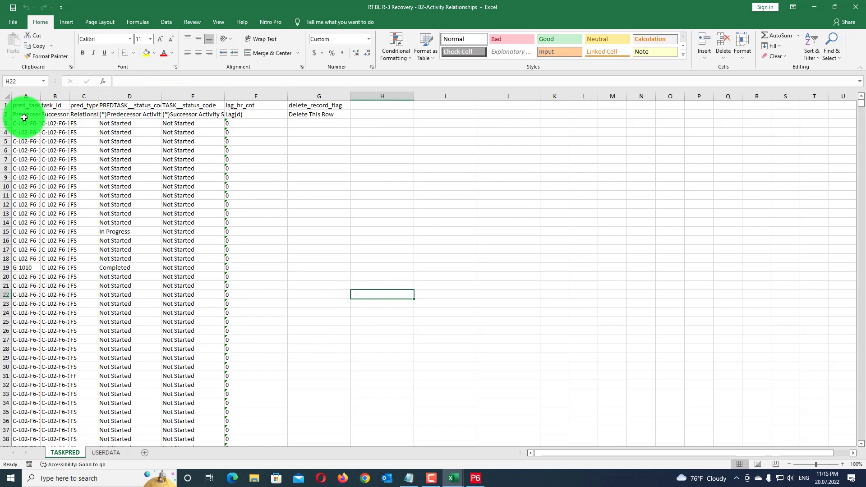
Add filters to the row 2 headers from Predecessor to Delete This Row on the TASKPRED sheet.
drag(20, 115, 338, 113)
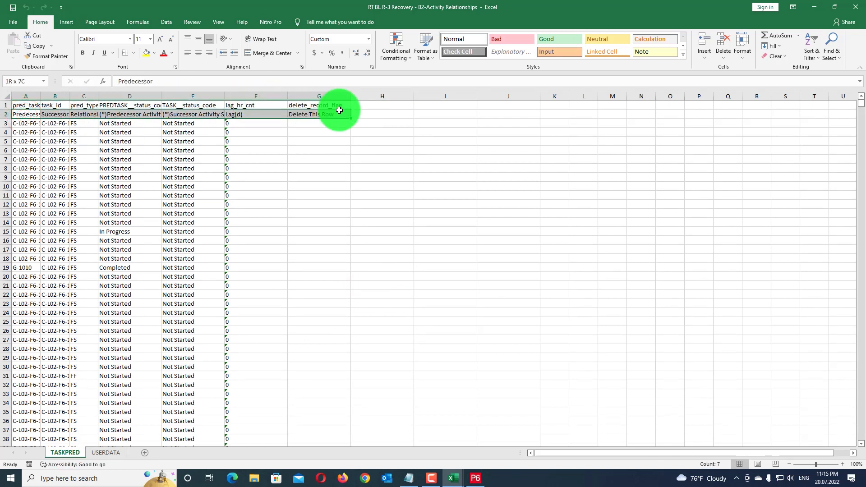
click(813, 50)
click(828, 107)
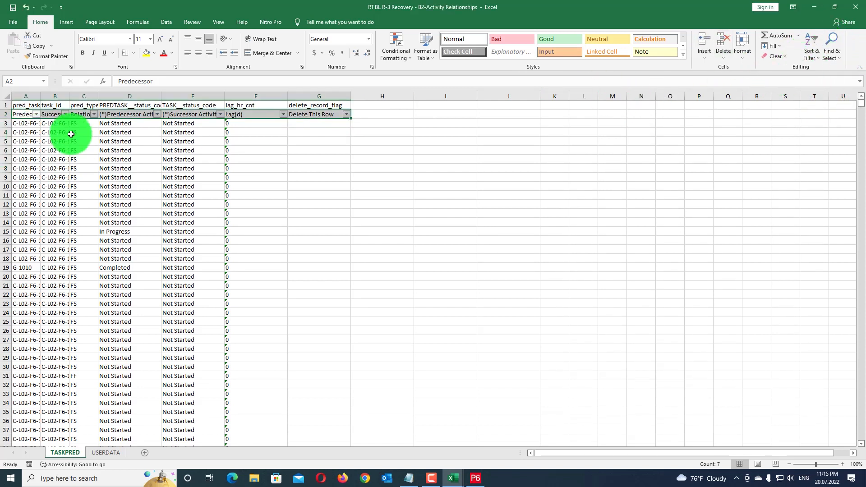
Widen the TASKPRED columns from Predecessor to Successor Activity Status so their headers and values fit.
drag(44, 100, 227, 98)
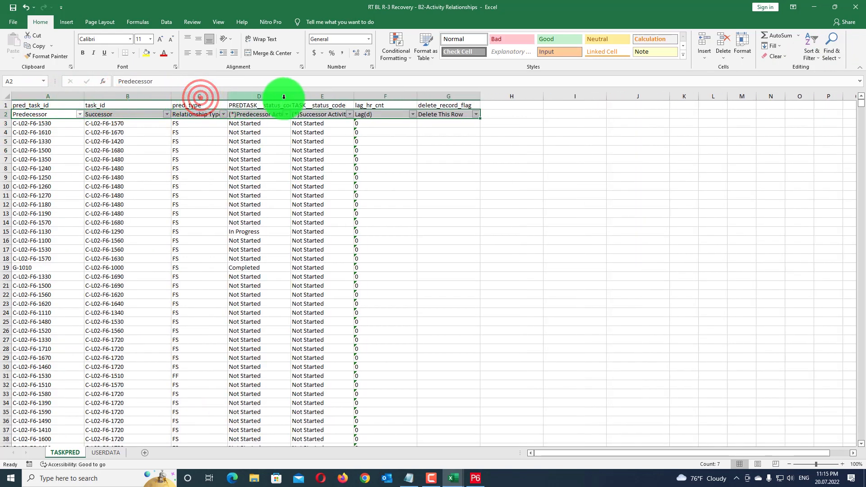
double_click(290, 97)
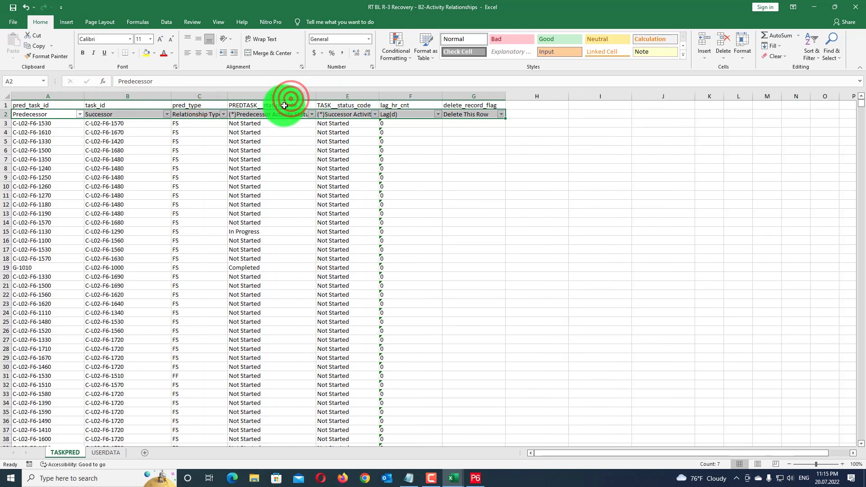
double_click(317, 96)
drag(398, 96, 442, 97)
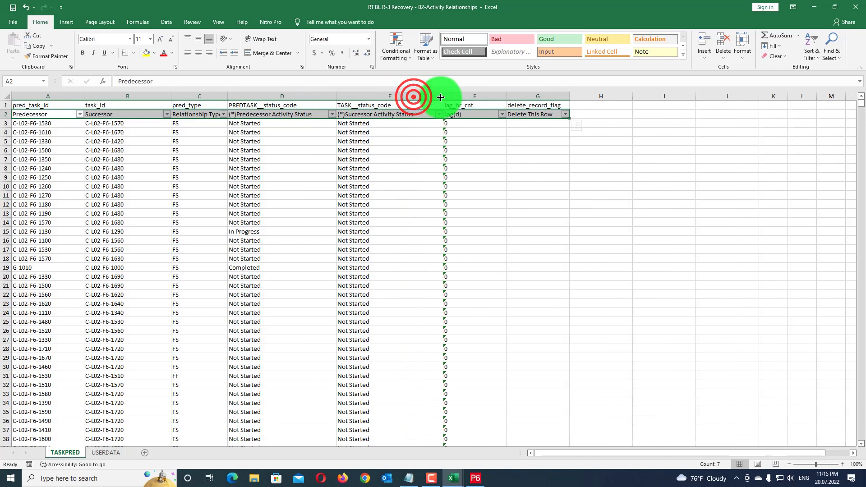
double_click(228, 95)
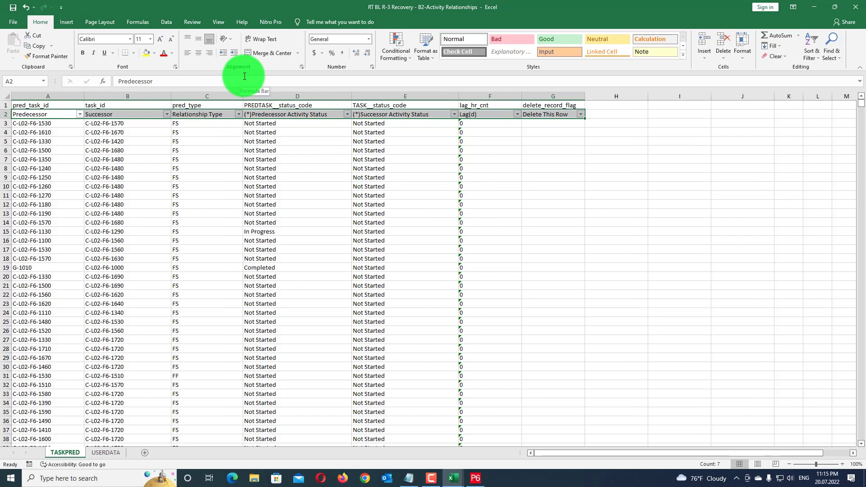
Check the first rule in the Out of Sequence Activity workbook and return to the Activity Relationships workbook.
mouse_move(454, 482)
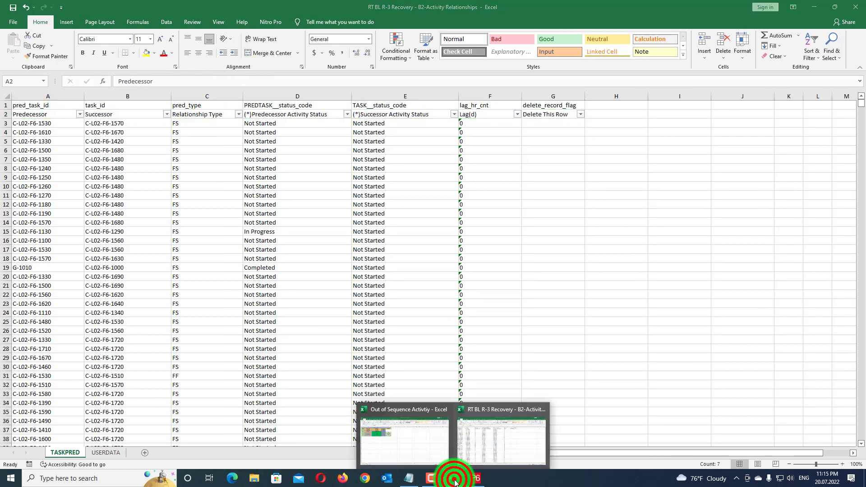
click(427, 447)
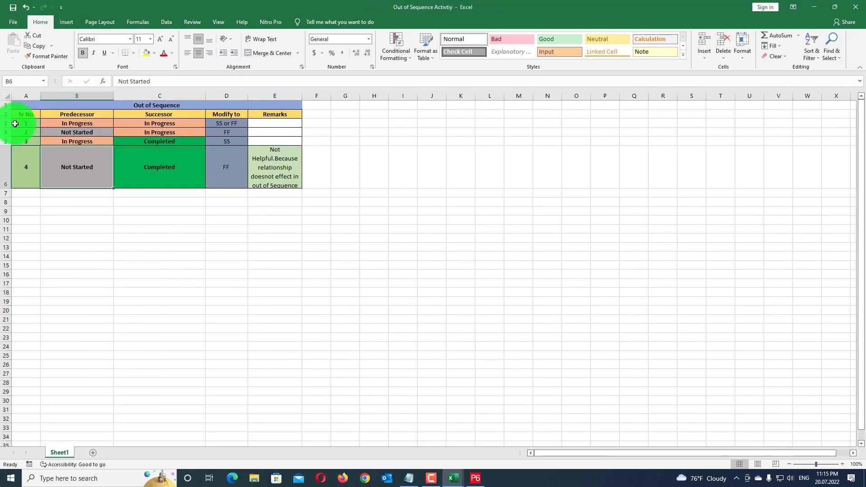
drag(18, 123, 225, 123)
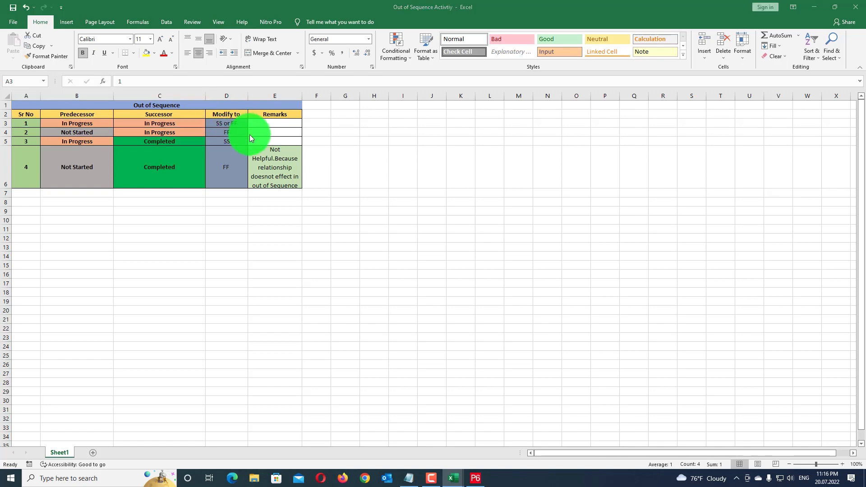
key(alt+Tab)
click(490, 145)
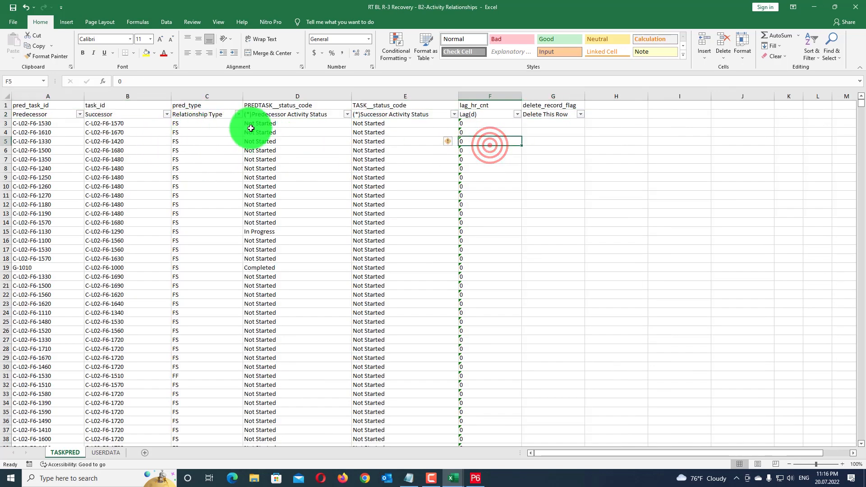
Filter the Predecessor Activity Status column to show only In Progress.
click(348, 116)
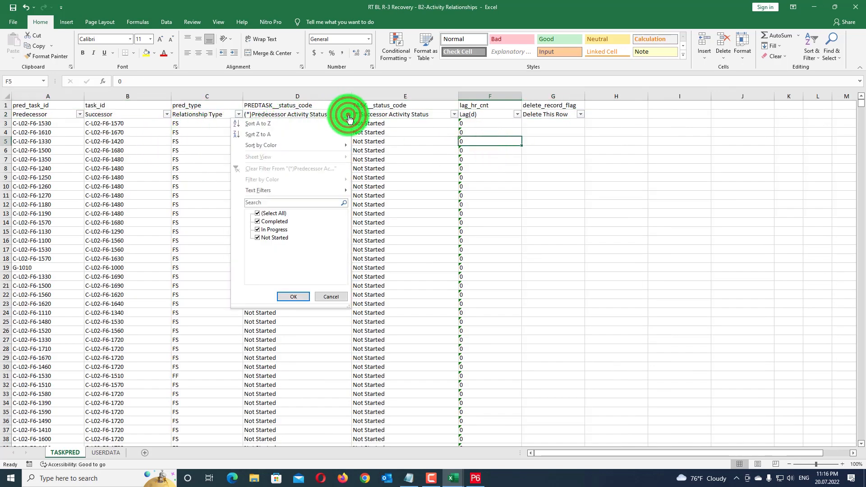
click(266, 211)
click(258, 229)
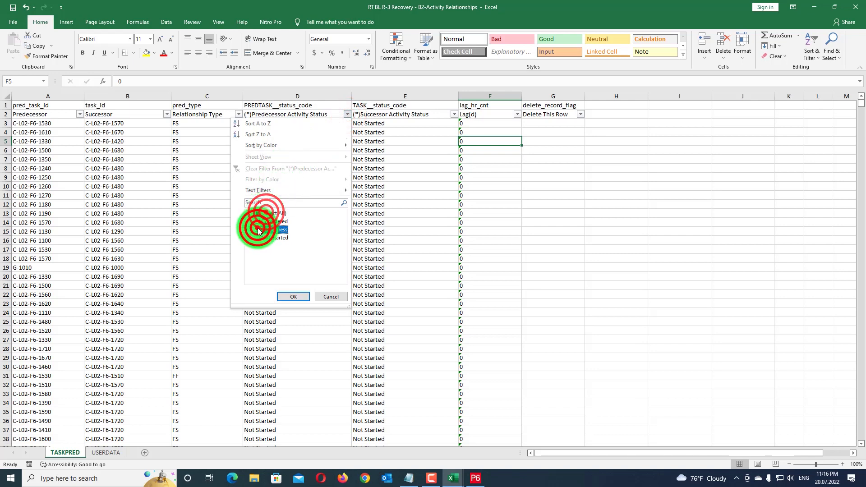
click(293, 297)
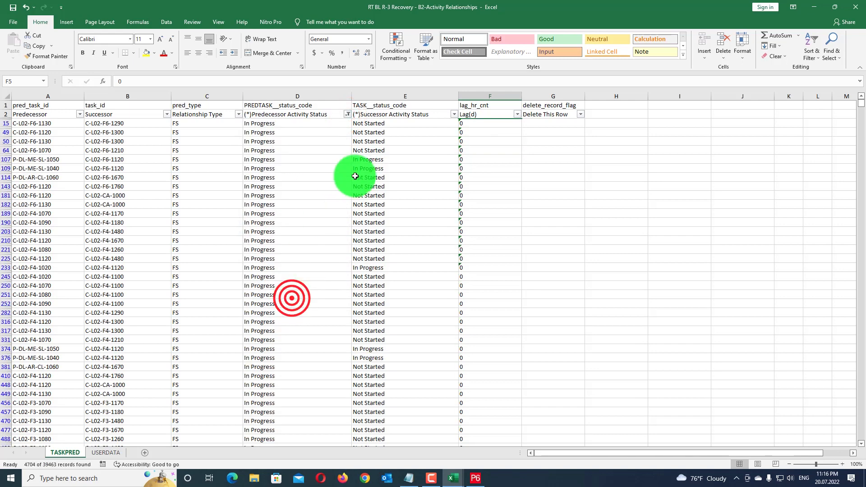
Filter the Successor Activity Status column to In Progress only and look through the filtered relationships.
click(453, 115)
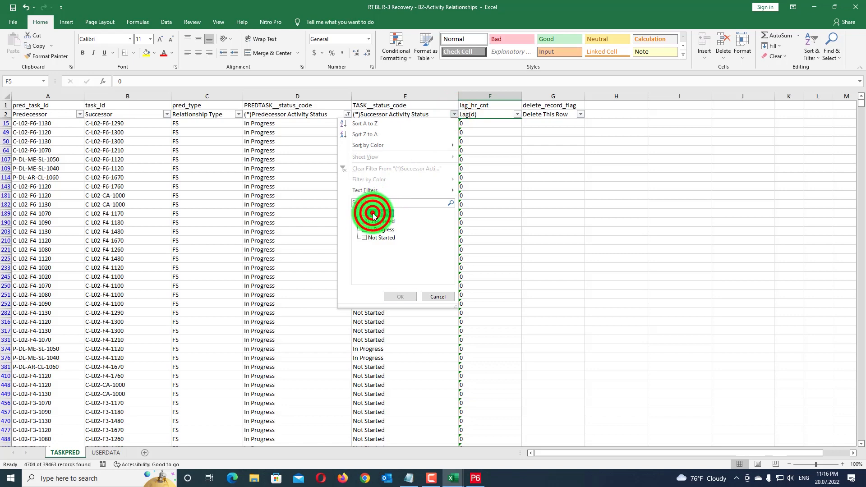
click(364, 230)
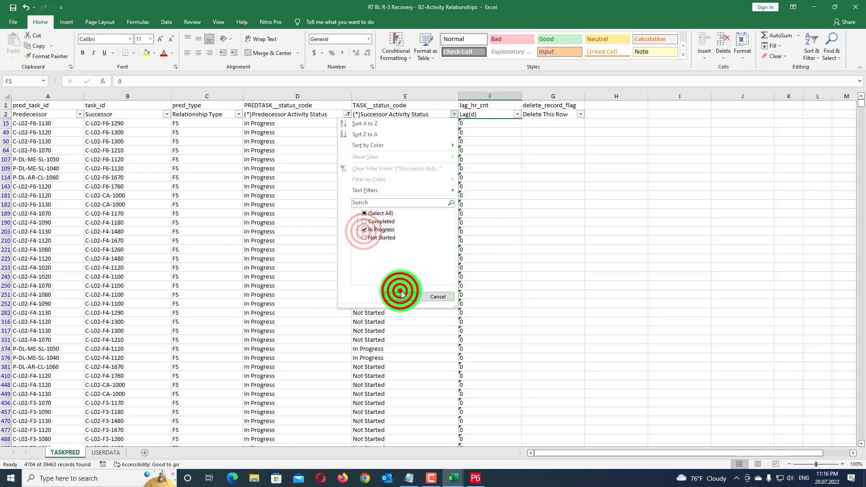
click(401, 294)
scroll(331, 209, down, 1)
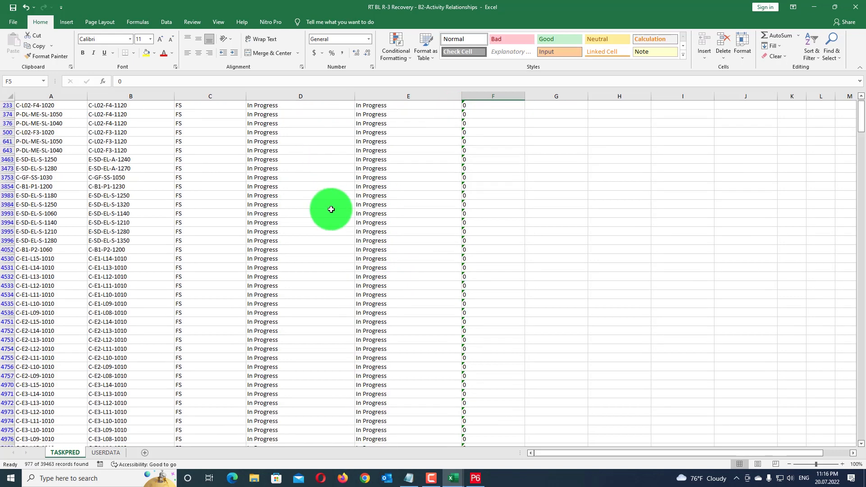
scroll(331, 210, down, 2)
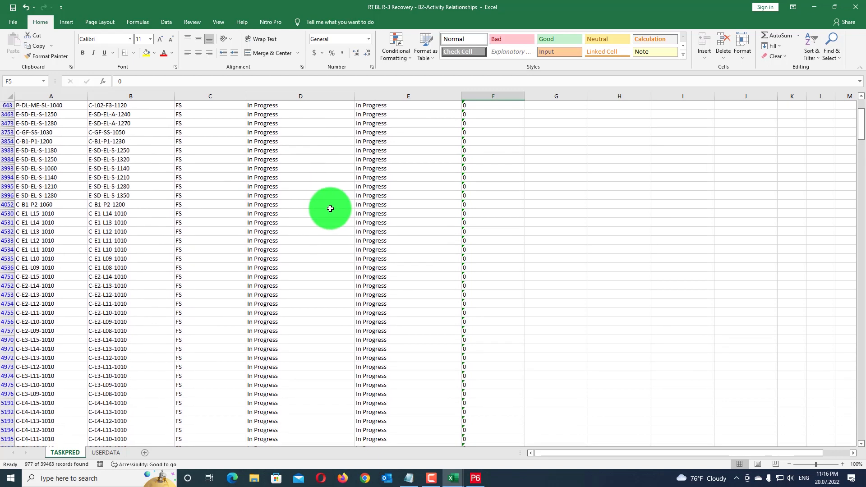
scroll(330, 208, up, 3)
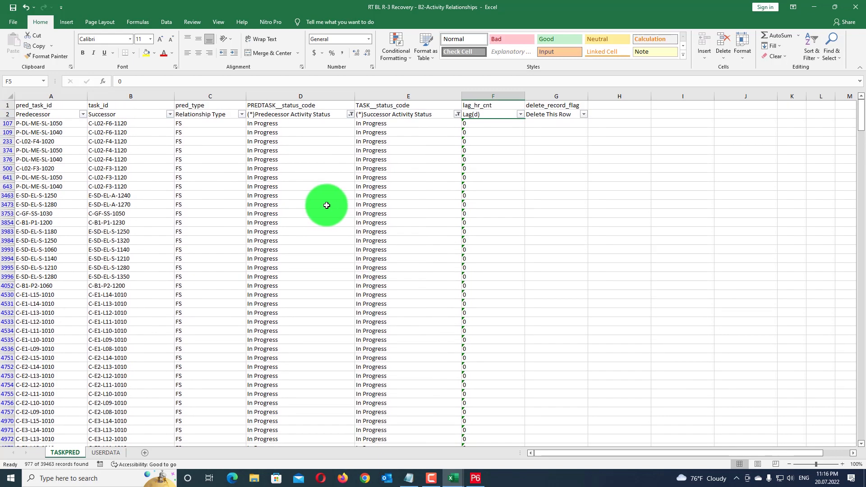
scroll(321, 204, down, 1)
scroll(311, 200, up, 1)
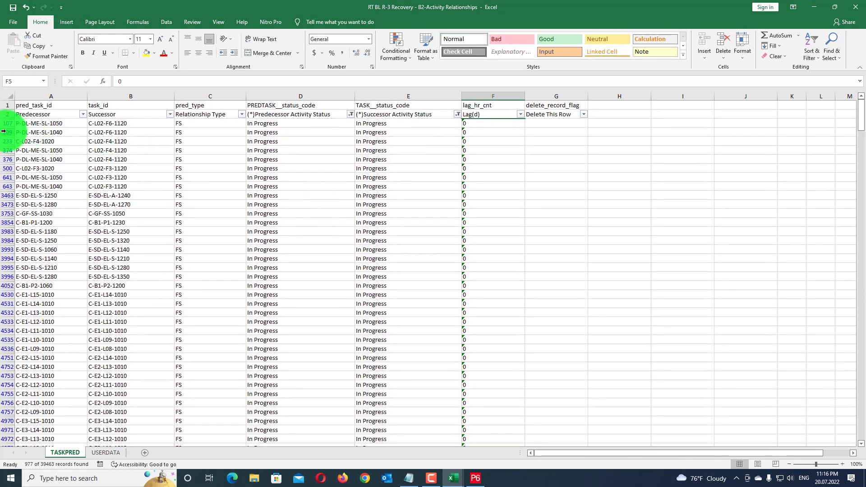
Copy all filtered In Progress rows, from Predecessor to Delete This Row, and paste them below the data starting at A39466.
drag(61, 124, 529, 431)
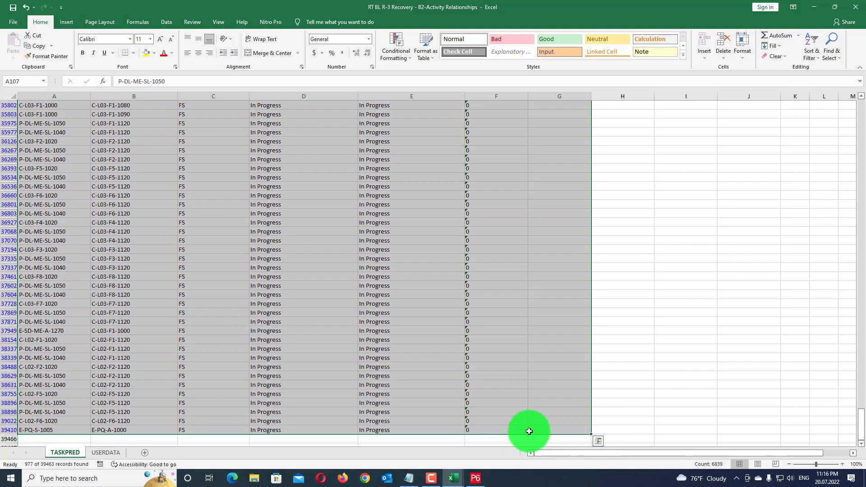
key(ctrl+c)
scroll(487, 394, down, 4)
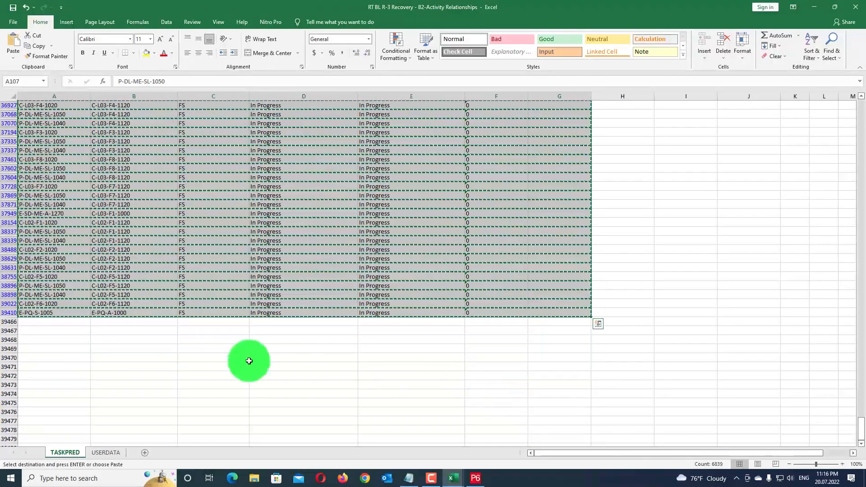
click(33, 323)
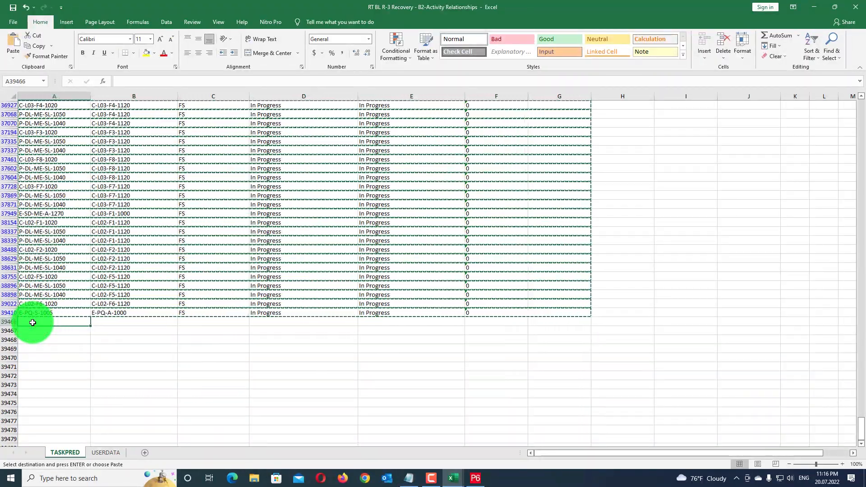
key(ctrl+v)
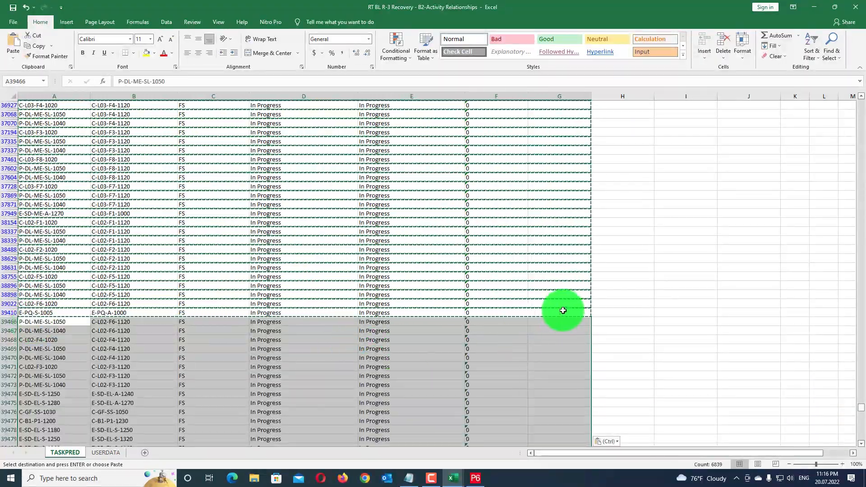
click(562, 310)
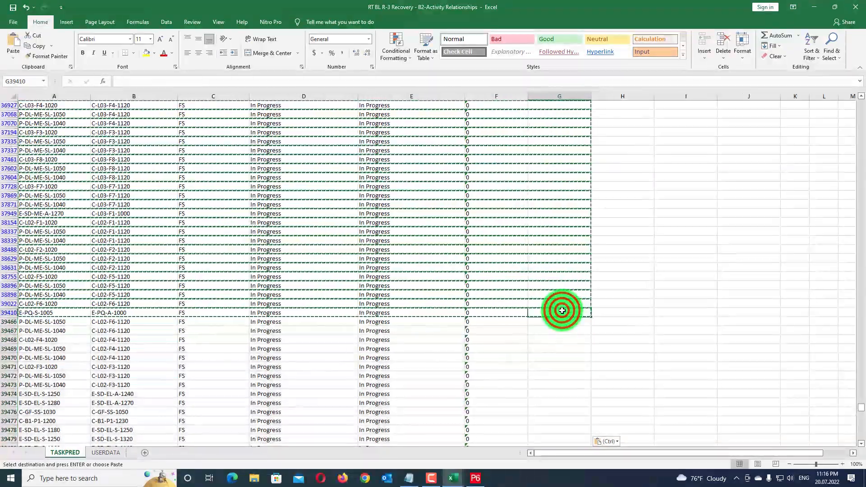
Set the Relationship Type to SS in C39466 and copy it down to all the other pasted rows.
scroll(562, 310, up, 2)
scroll(562, 311, down, 1)
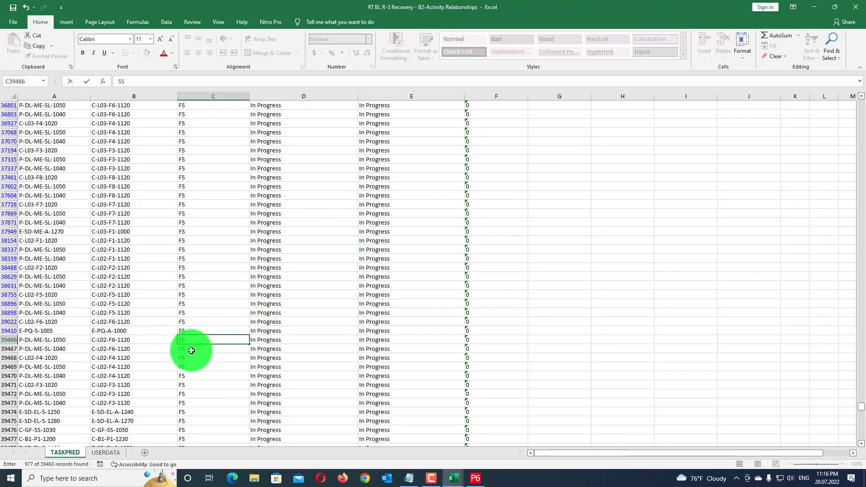
click(191, 349)
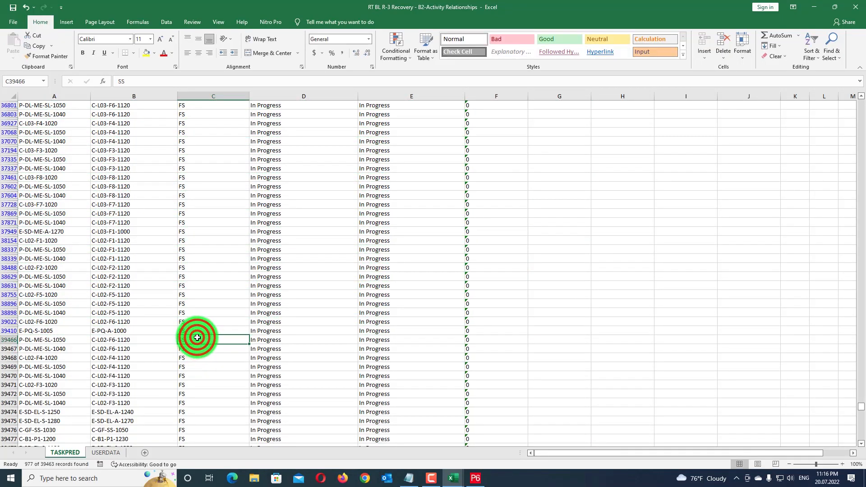
scroll(214, 356, down, 1)
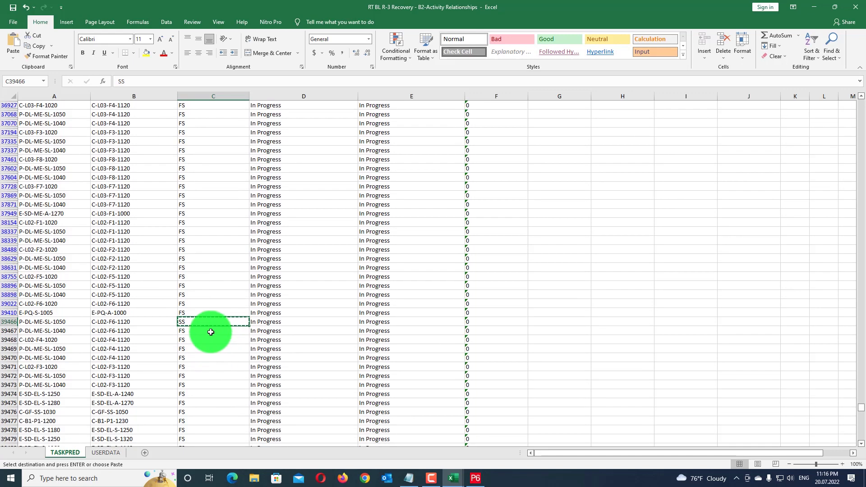
drag(211, 332, 212, 424)
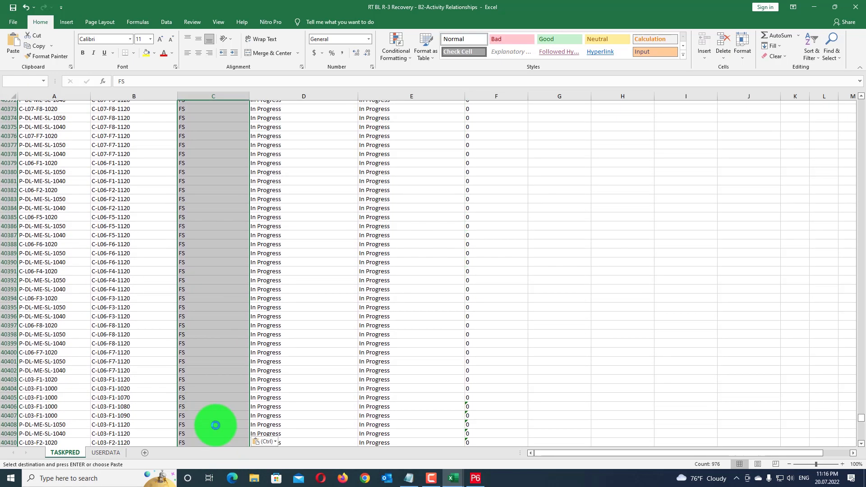
key(ctrl+v)
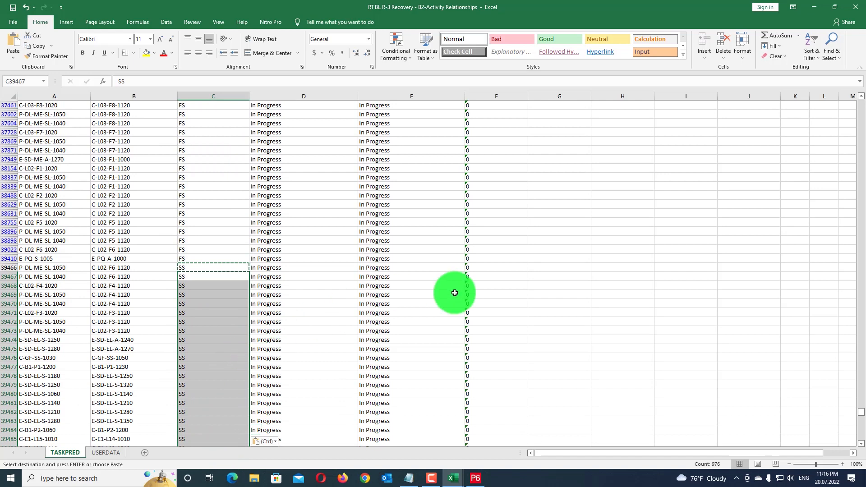
Enter d in the Delete This Row column for the first original row, row 107, and copy that cell.
click(11, 259)
scroll(532, 265, up, 9)
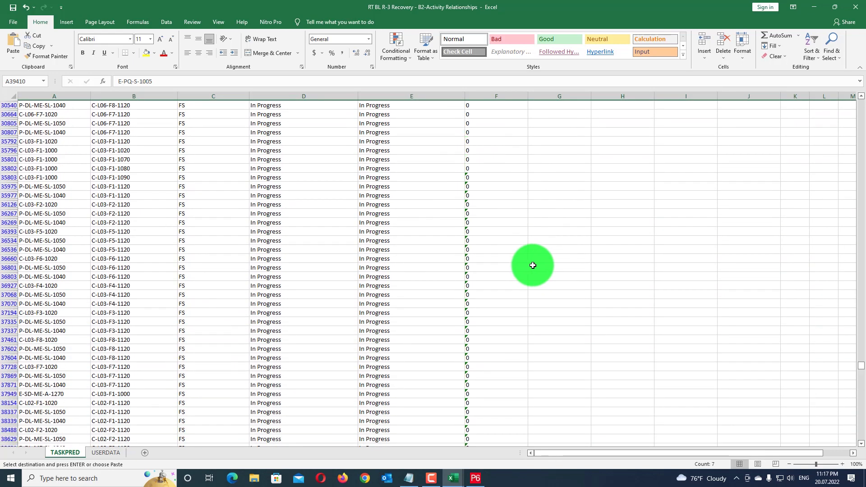
drag(856, 345, 859, 97)
click(546, 124)
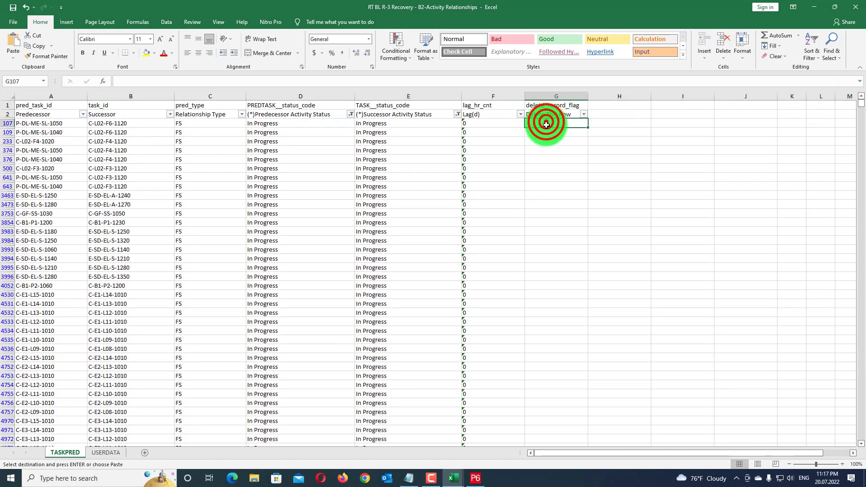
text(d)
click(652, 154)
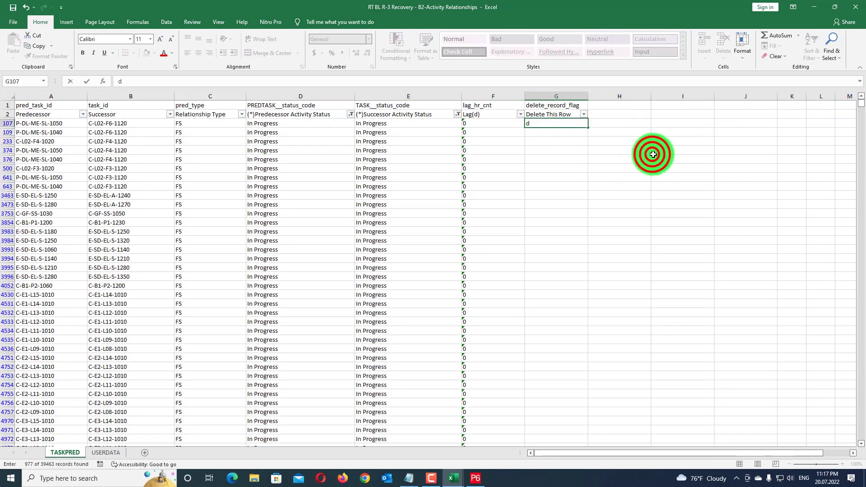
click(561, 126)
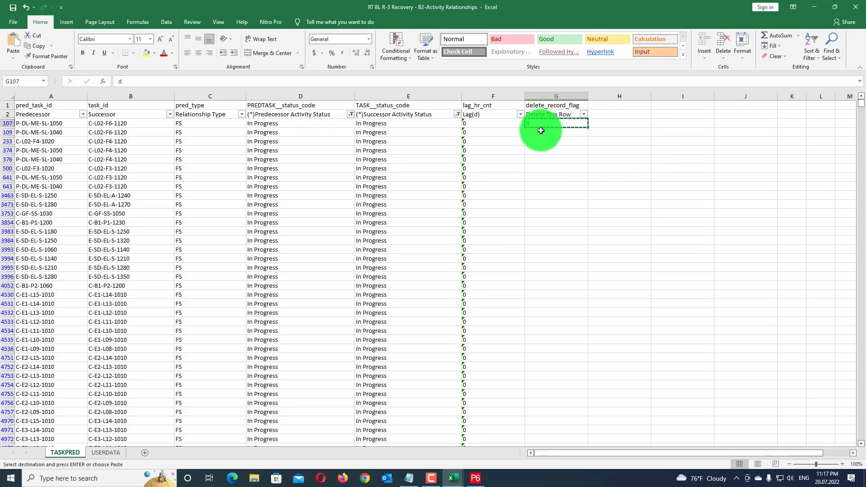
Filter the Relationship Type column to exclude SS and keep only FS.
click(241, 115)
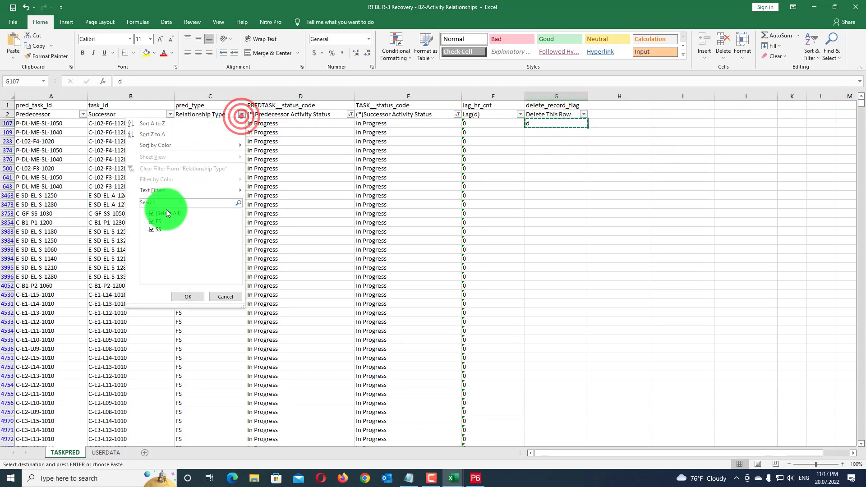
click(152, 229)
click(181, 296)
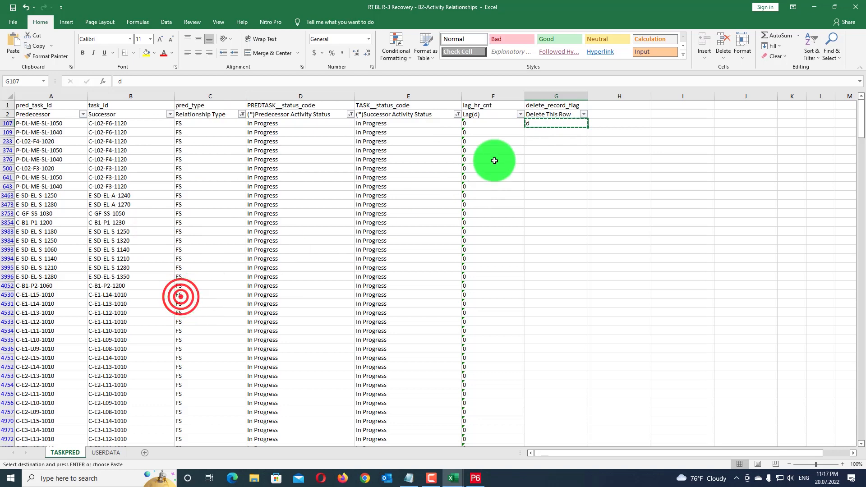
Paste the d flag into the Delete This Row column for all remaining filtered FS rows, from G109 down to row 39410.
click(620, 152)
click(548, 127)
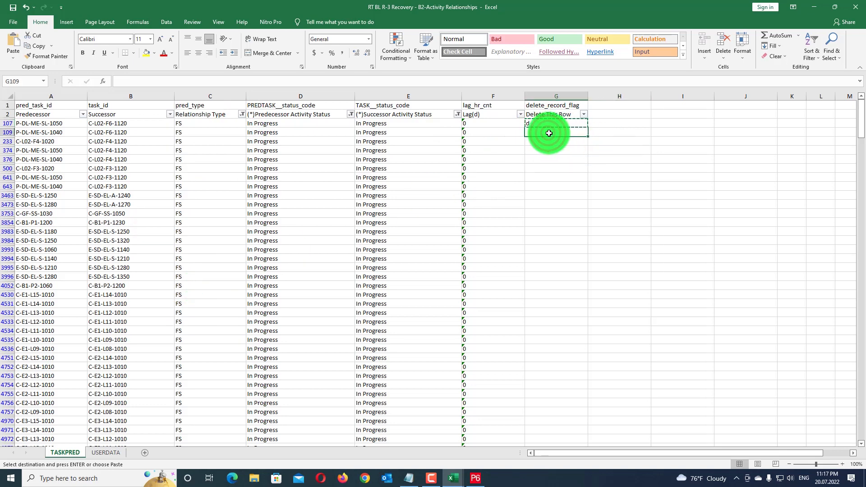
drag(549, 133, 569, 428)
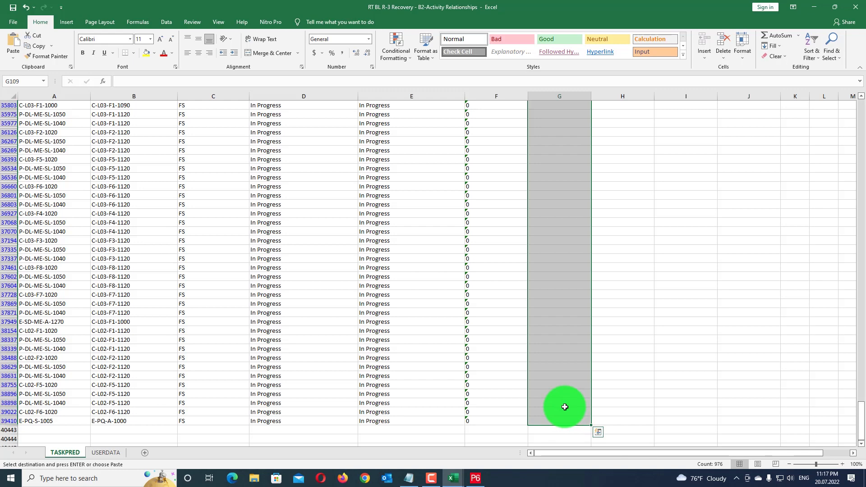
key(ctrl+v)
scroll(563, 401, down, 15)
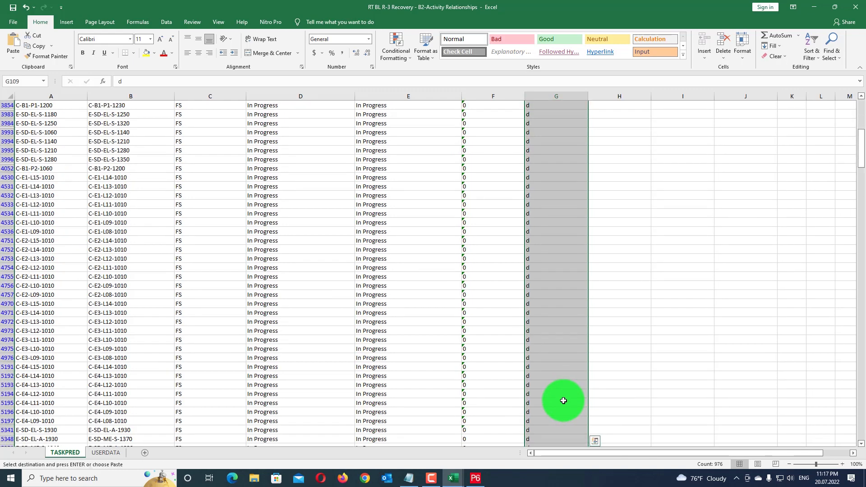
scroll(563, 400, down, 13)
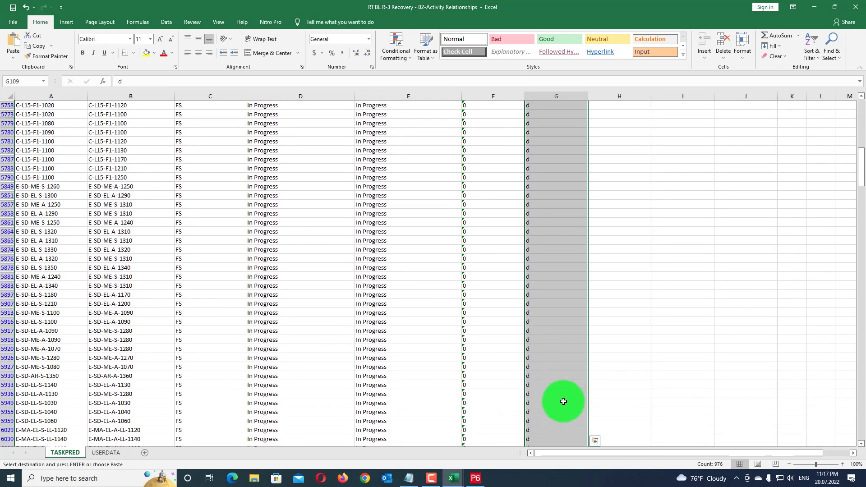
scroll(571, 395, down, 5)
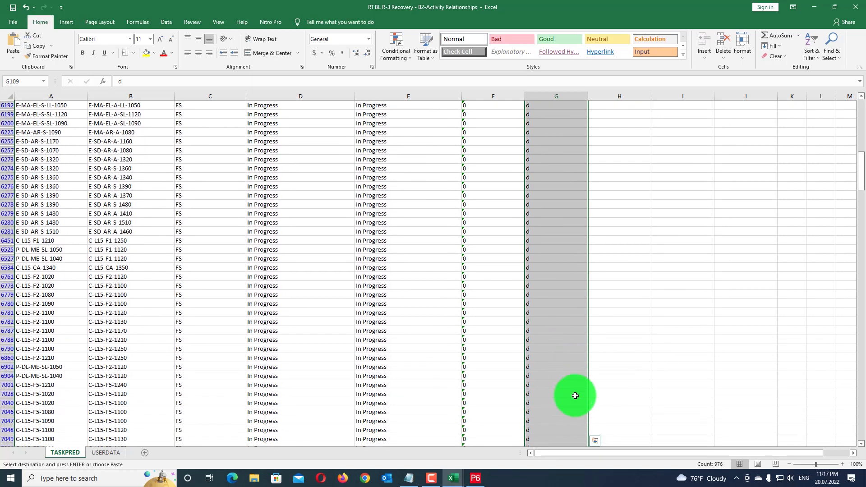
Reset the Predecessor Activity Status, Successor Activity Status and Relationship Type filters to show all values.
drag(862, 174, 834, 77)
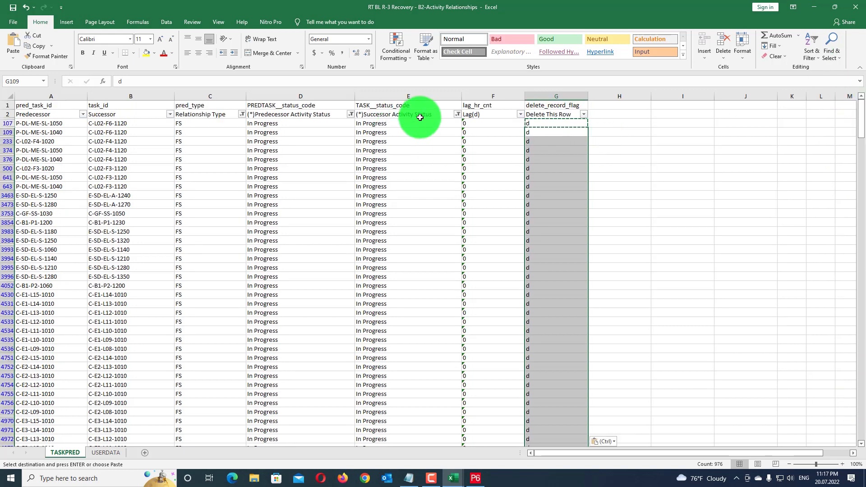
click(350, 115)
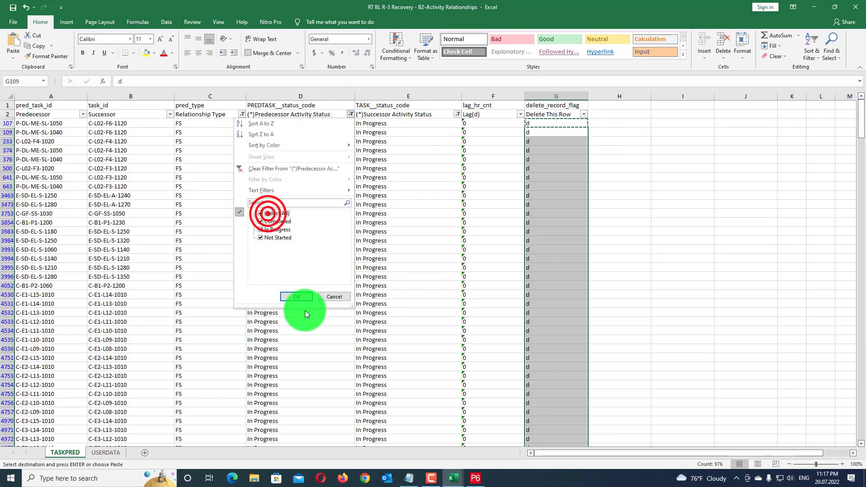
click(296, 296)
click(455, 114)
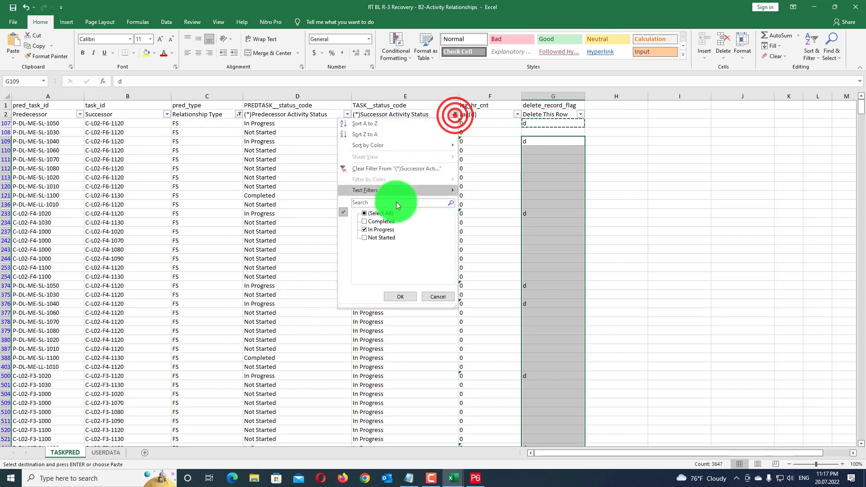
click(386, 214)
click(404, 297)
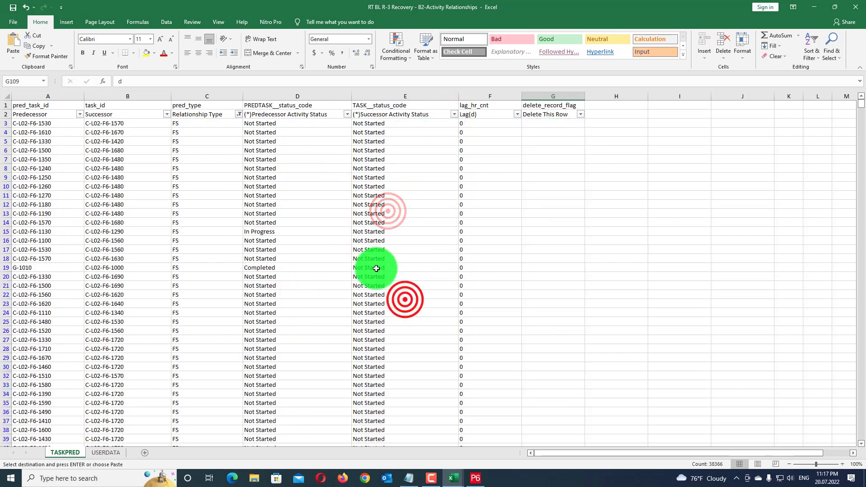
click(239, 114)
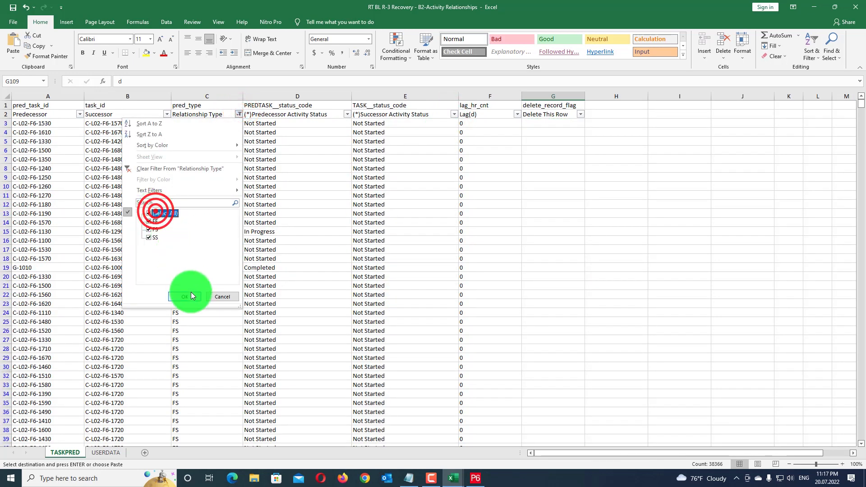
click(184, 296)
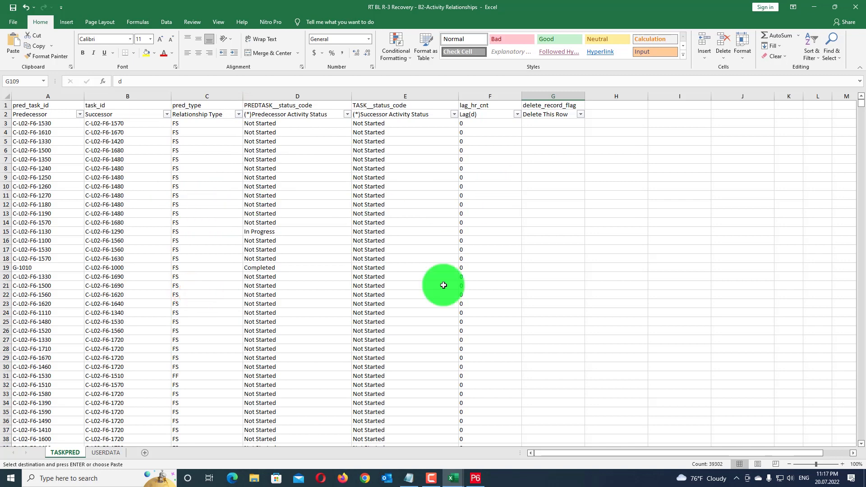
Look up the second rule, Not Started predecessor with In Progress successor, in the Out of Sequence workbook and return to the relationships workbook.
mouse_move(454, 479)
click(422, 446)
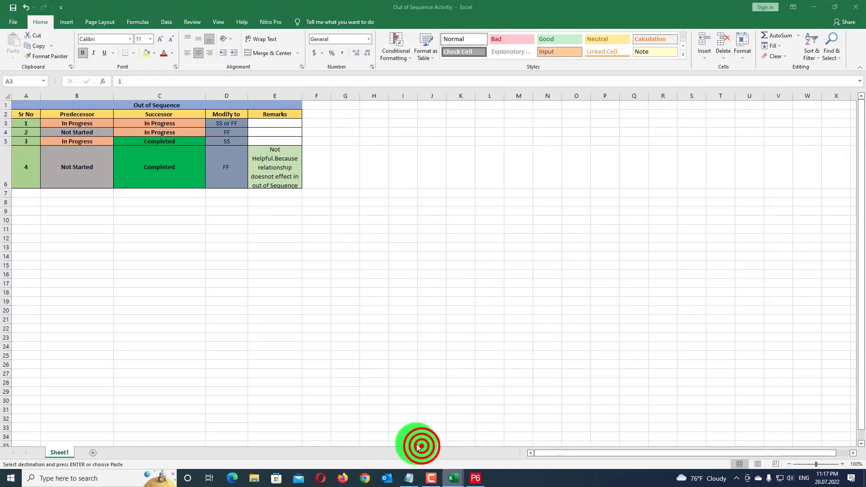
click(145, 203)
drag(50, 131, 208, 135)
key(ctrl+v)
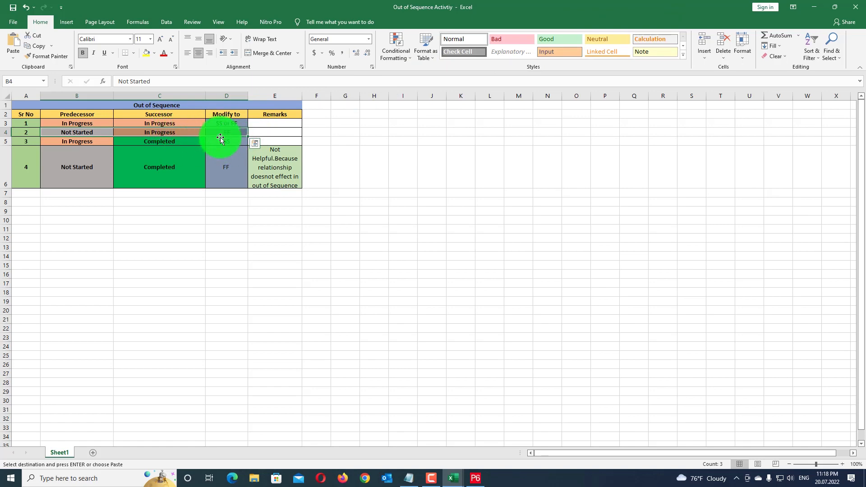
click(819, 6)
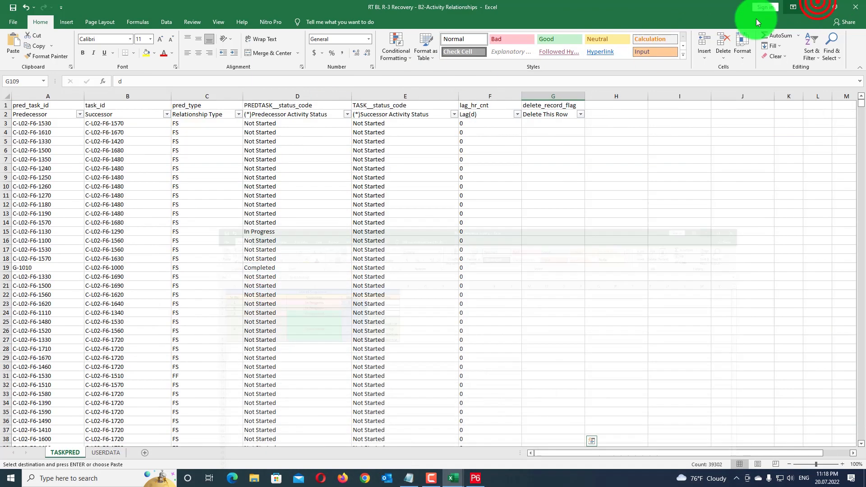
Filter Predecessor Activity Status to Not Started only and Successor Activity Status to In Progress only.
click(523, 157)
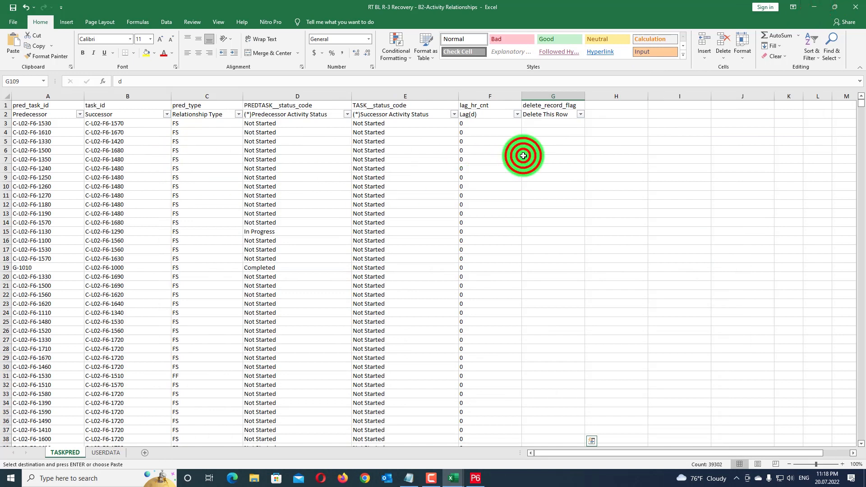
click(347, 114)
click(258, 212)
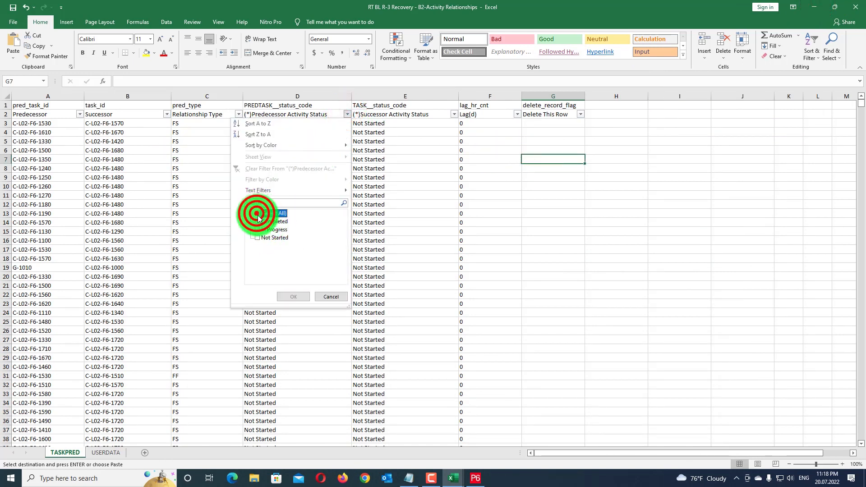
click(257, 238)
click(285, 294)
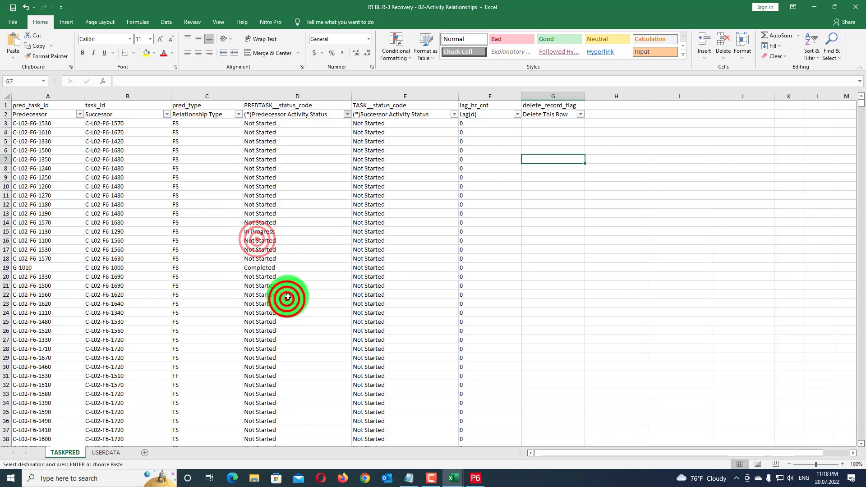
click(455, 114)
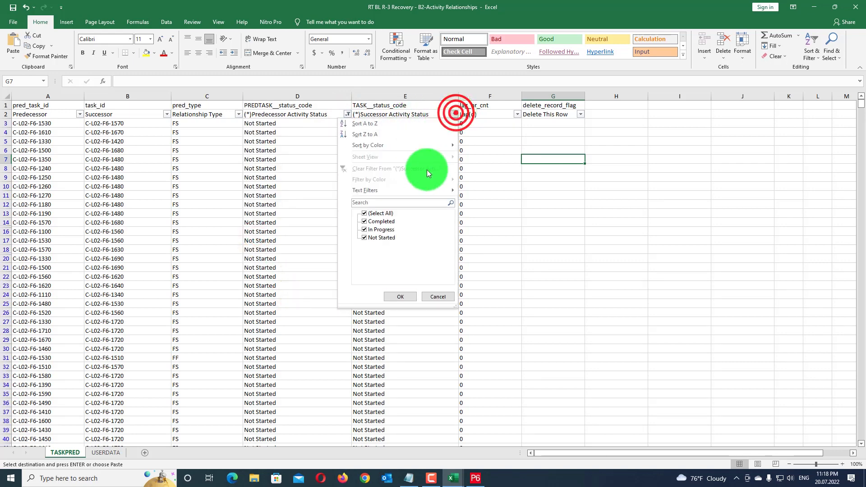
click(366, 229)
click(399, 296)
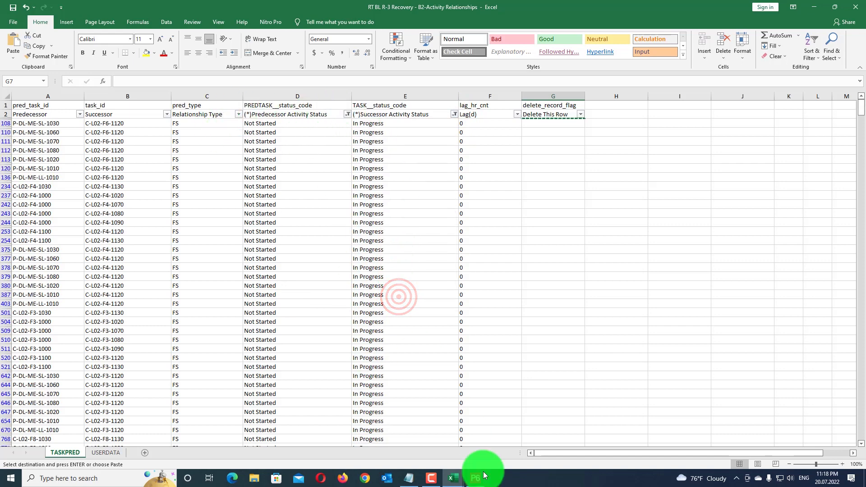
Recheck the Modify to type for the second case in the Out of Sequence table, and return to the relationships sheet.
mouse_move(455, 477)
click(415, 442)
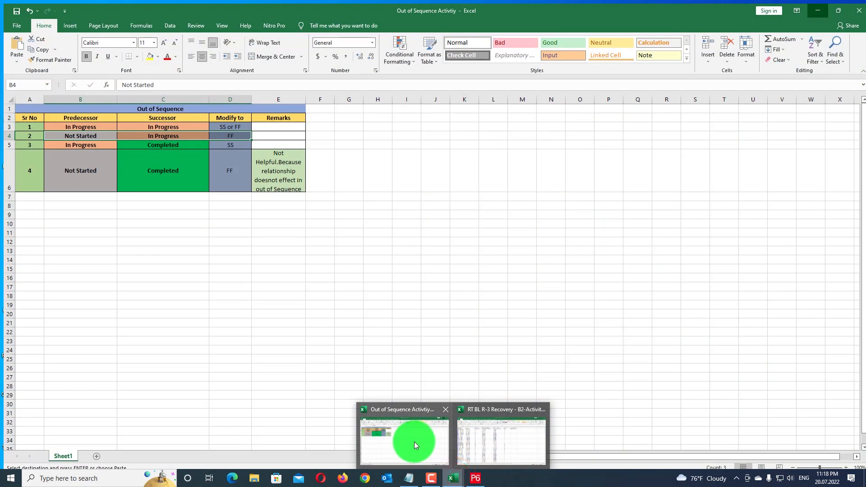
click(414, 442)
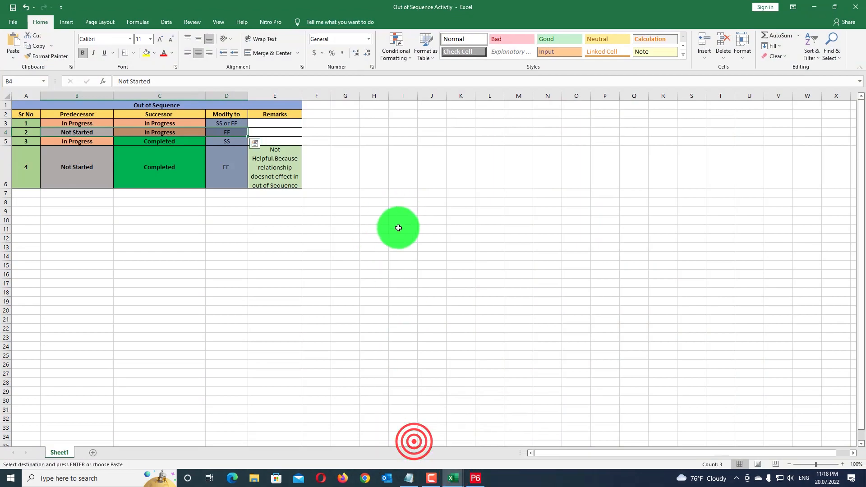
click(813, 10)
click(602, 178)
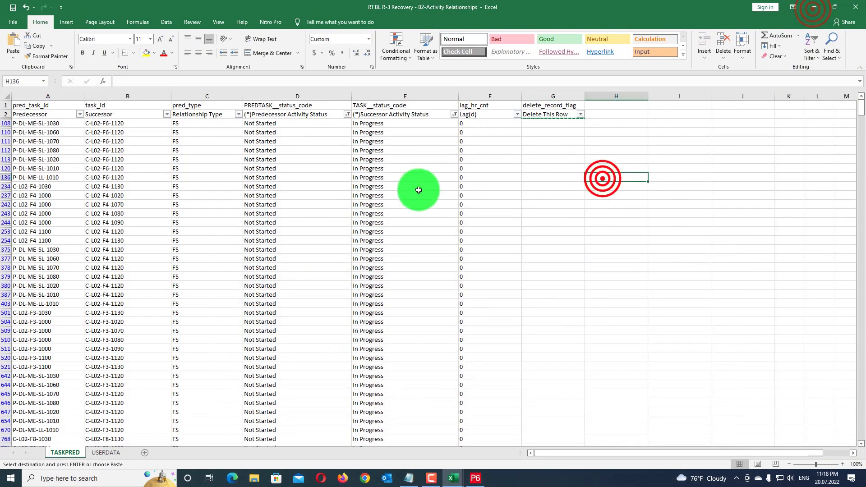
Copy all filtered Not Started to In Progress rows, from Predecessor to Lag, and paste them below the data starting at A40443.
scroll(199, 150, down, 3)
scroll(199, 151, up, 3)
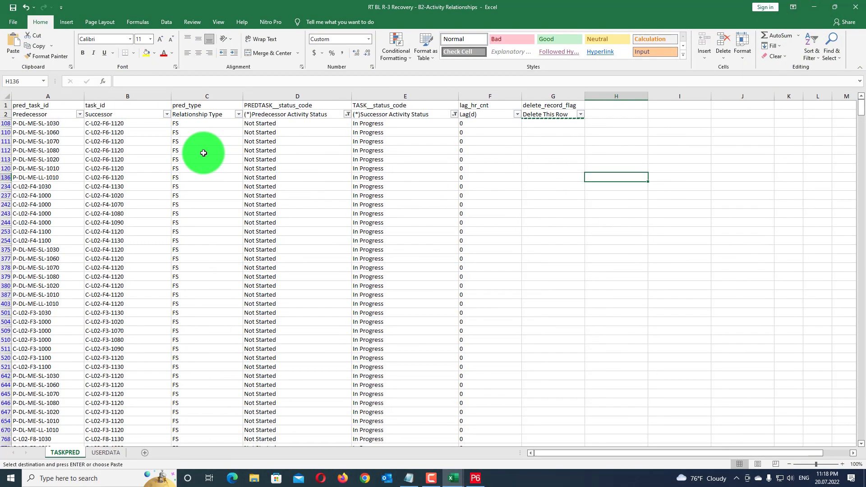
drag(31, 126, 513, 481)
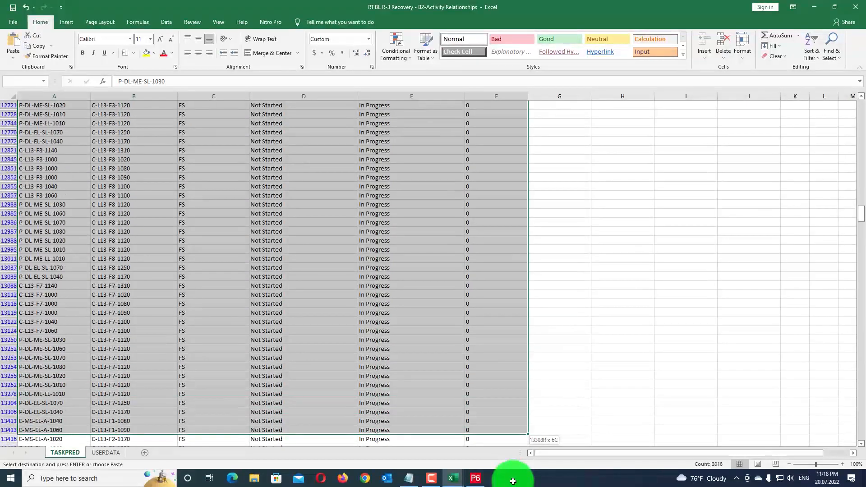
drag(511, 484, 504, 427)
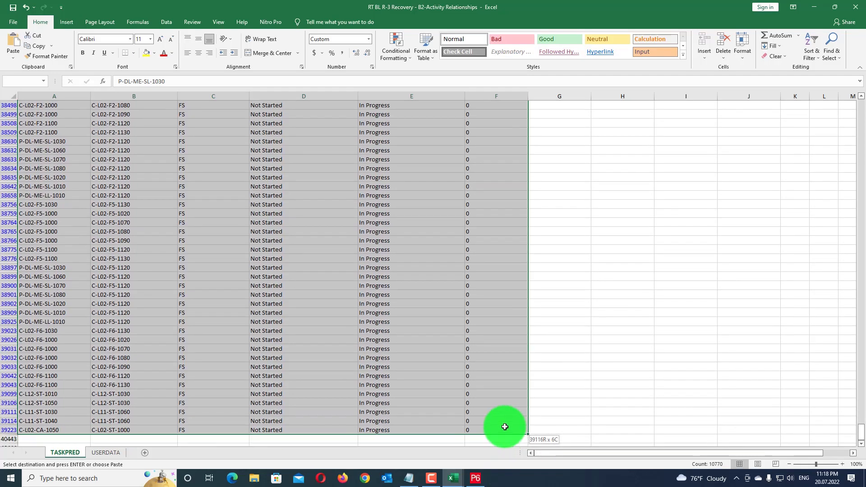
scroll(373, 271, down, 6)
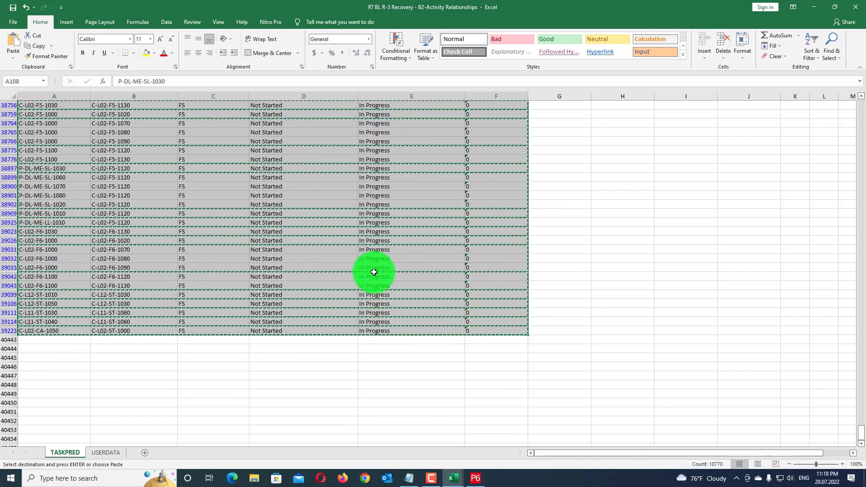
click(46, 280)
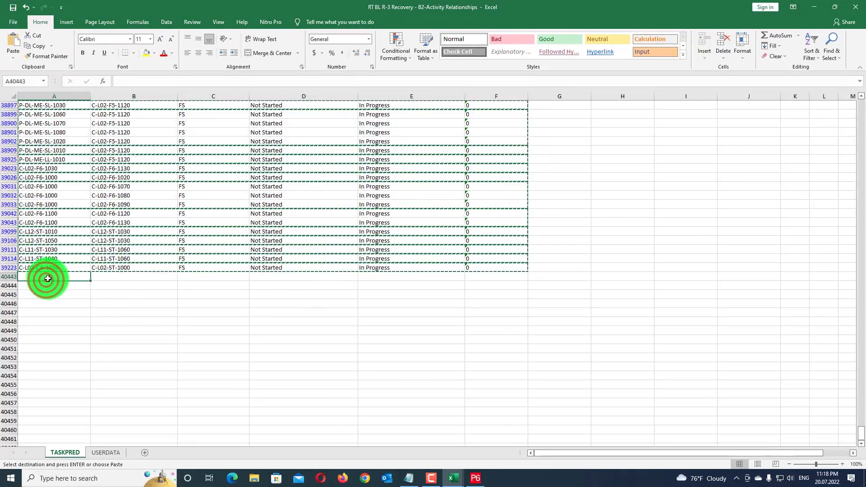
key(ctrl+v)
Set the Relationship Type to FF in C40443 and copy it down to the other pasted rows through row 42237.
click(213, 276)
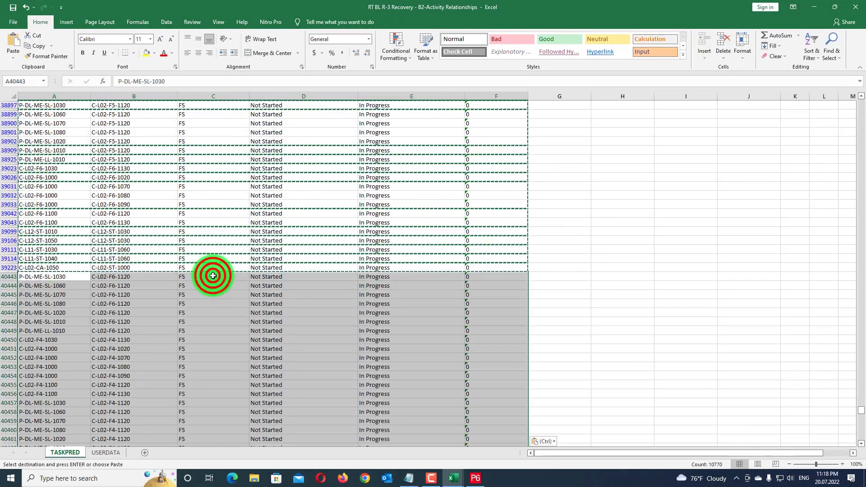
double_click(220, 276)
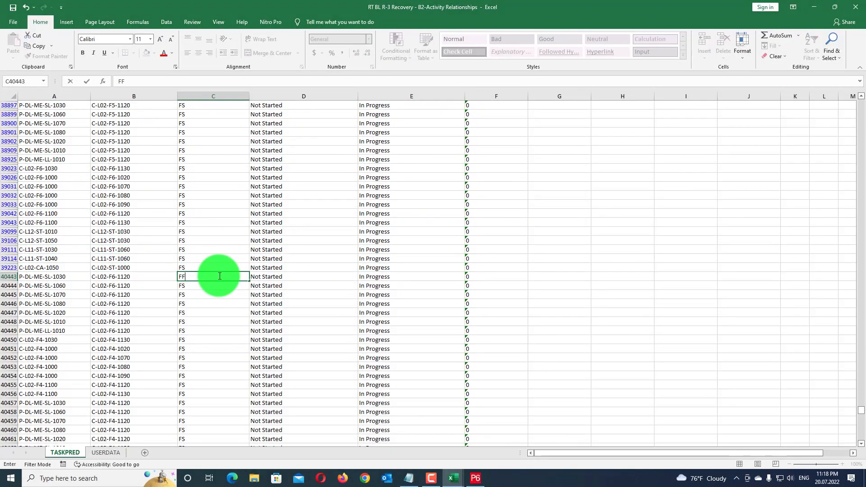
key(Return)
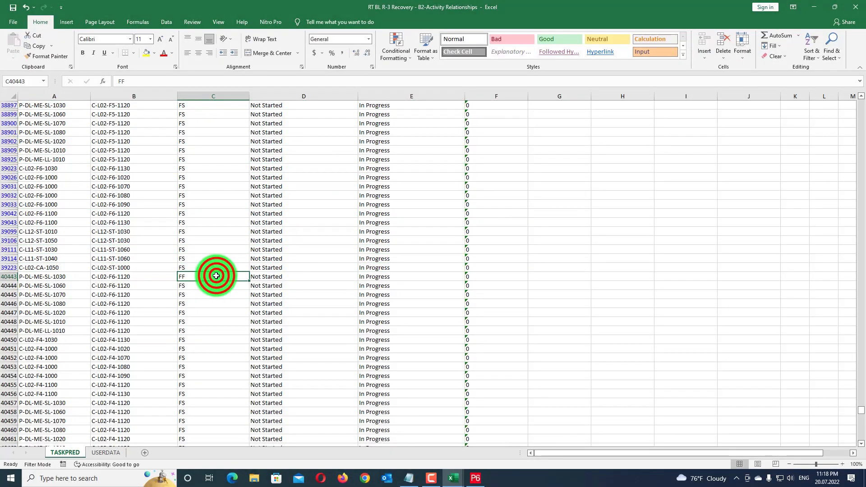
key(ctrl+c)
drag(204, 287, 208, 417)
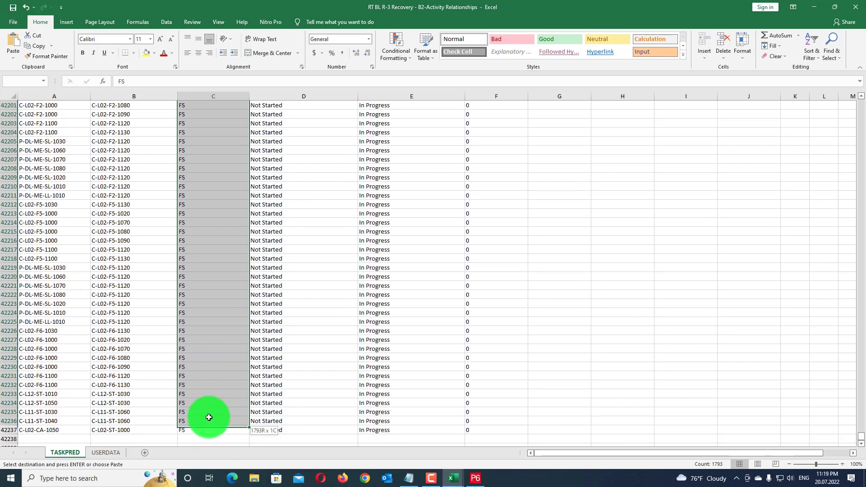
Filter the Relationship Type column to exclude FF, leaving the original rows.
scroll(257, 387, up, 15)
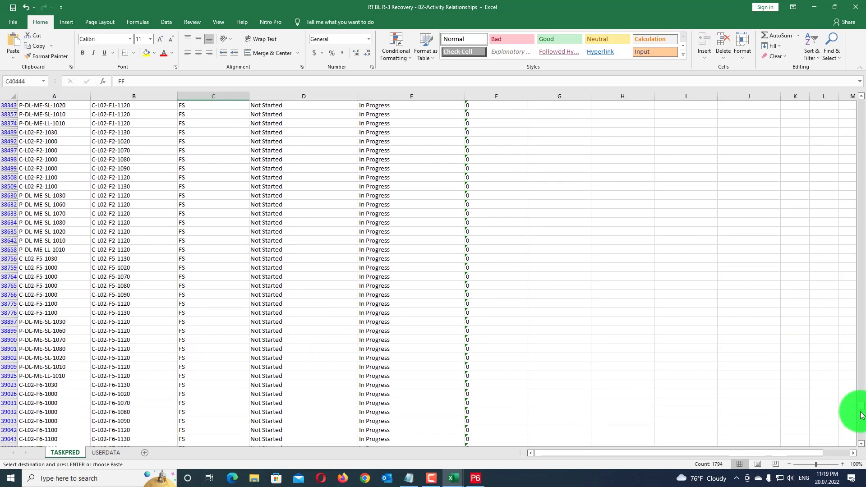
drag(862, 414, 835, 77)
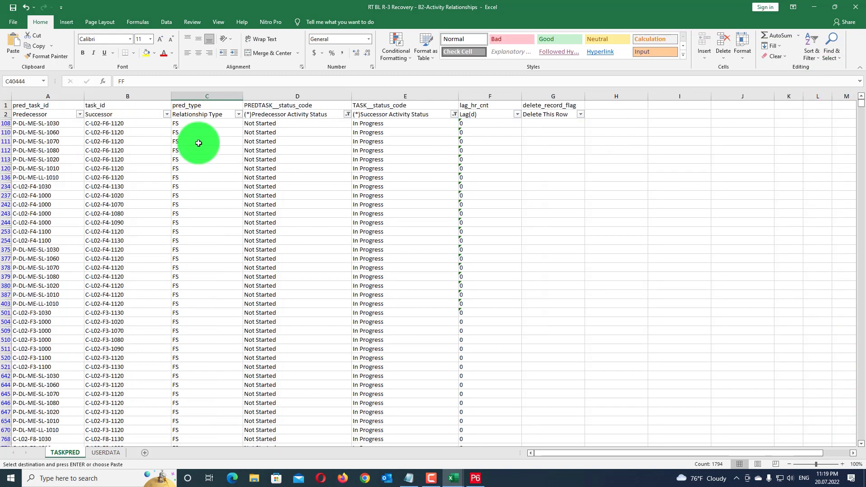
click(237, 114)
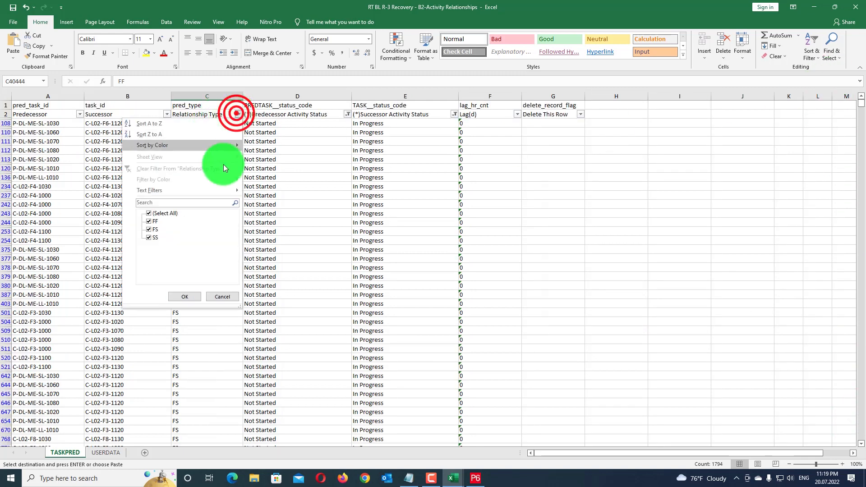
click(148, 221)
click(182, 295)
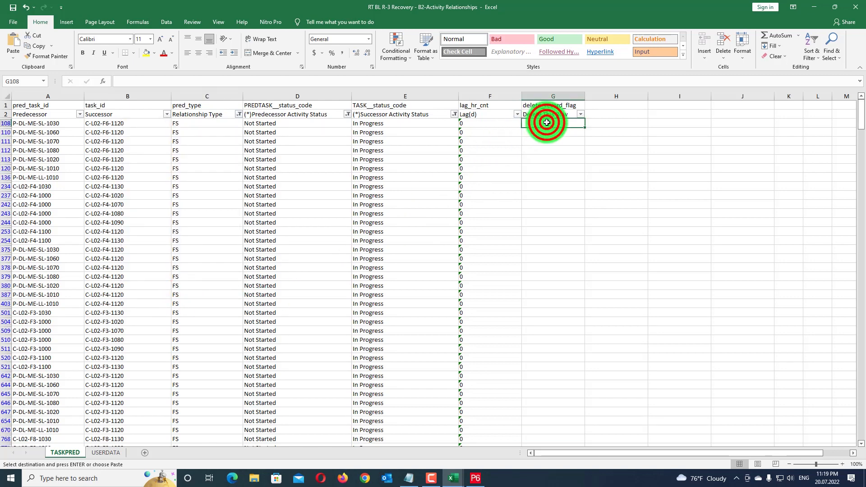
Flag all filtered Not Started to In Progress FS rows with d in the Delete This Row column, starting at G108.
text(d)
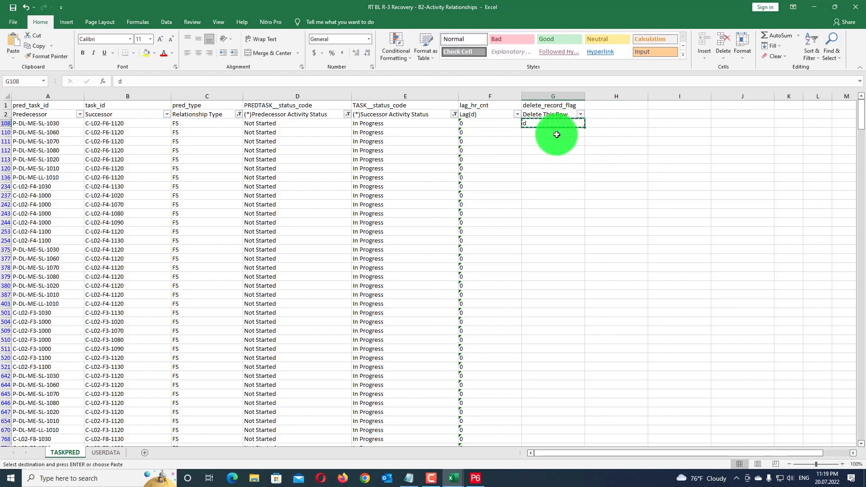
drag(554, 128, 553, 464)
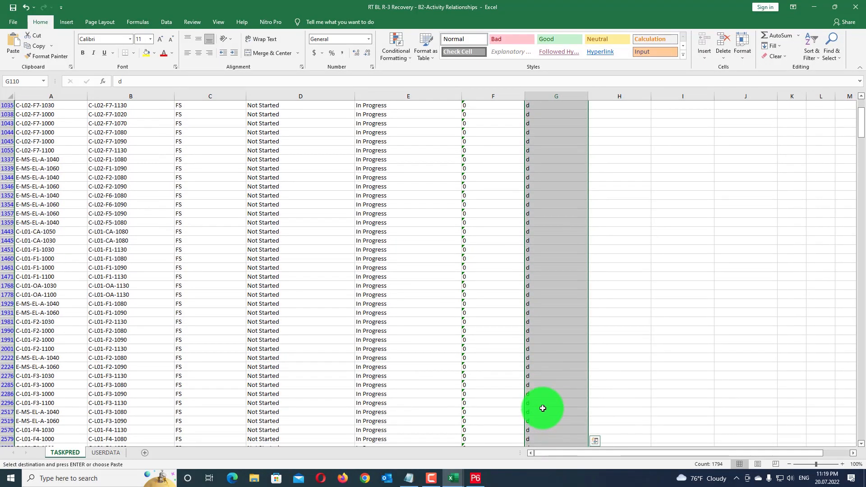
scroll(543, 408, down, 5)
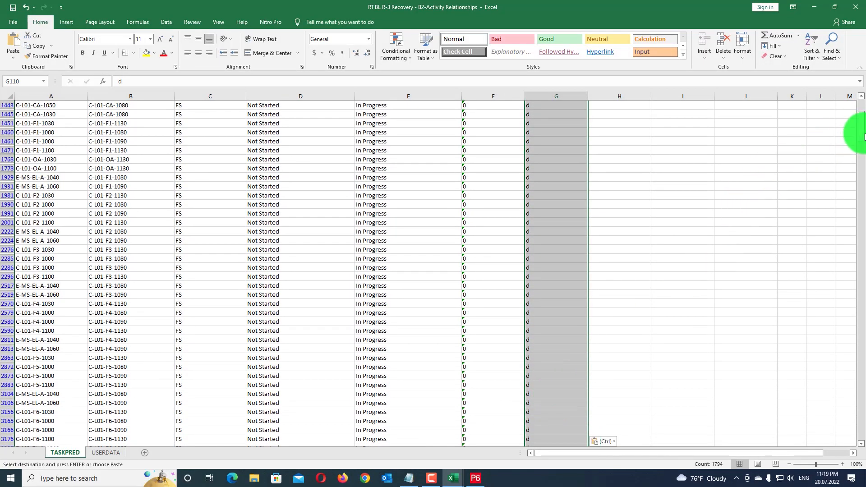
drag(863, 136, 862, 265)
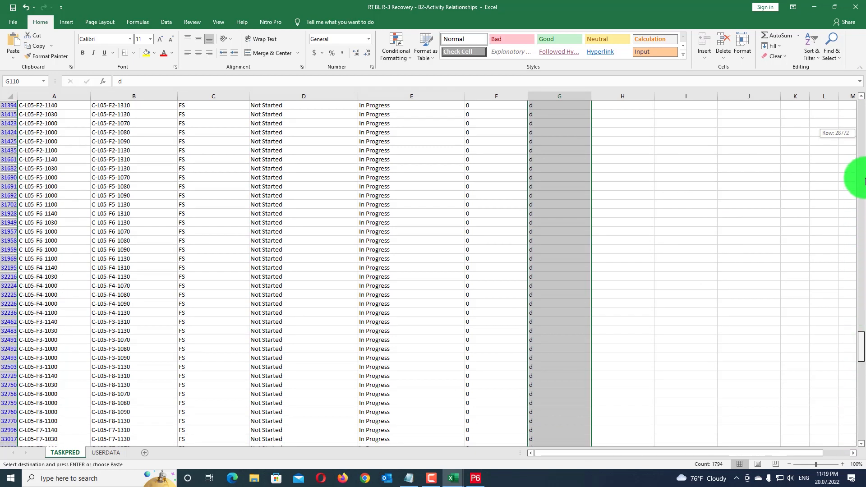
drag(863, 180, 840, 102)
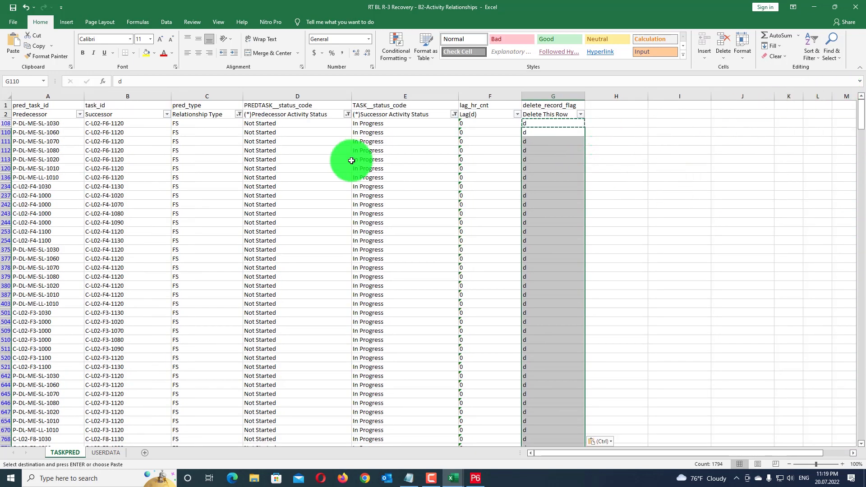
Reset the Relationship Type, Predecessor Activity Status and Successor Activity Status filters to show all rows.
click(239, 115)
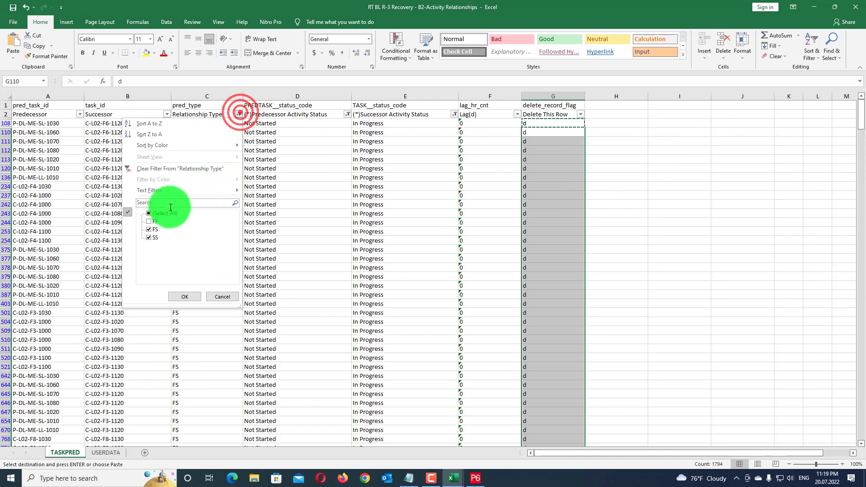
click(189, 298)
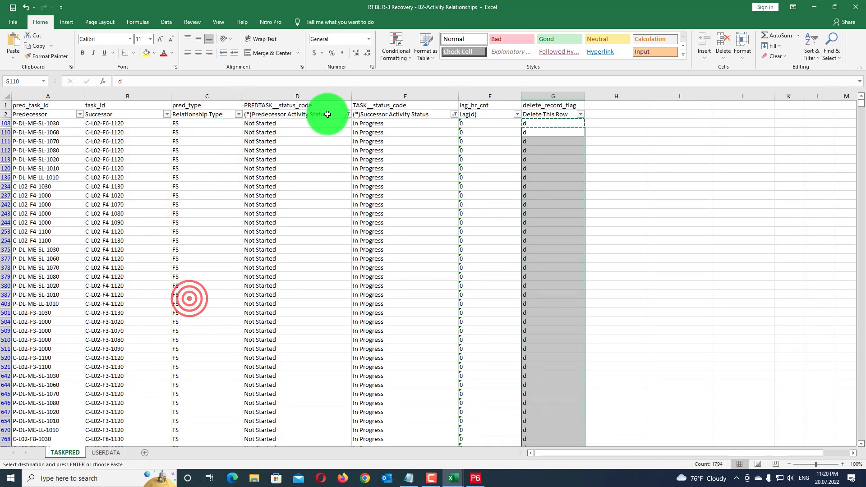
click(348, 115)
click(277, 216)
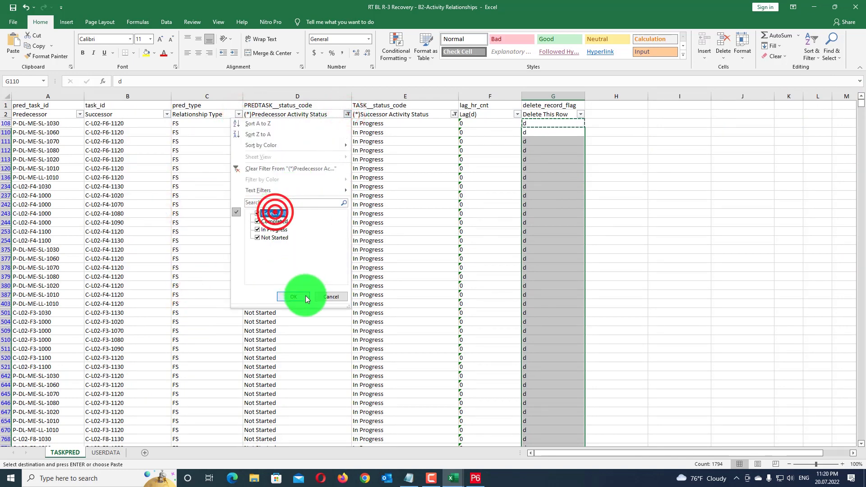
click(293, 297)
click(454, 114)
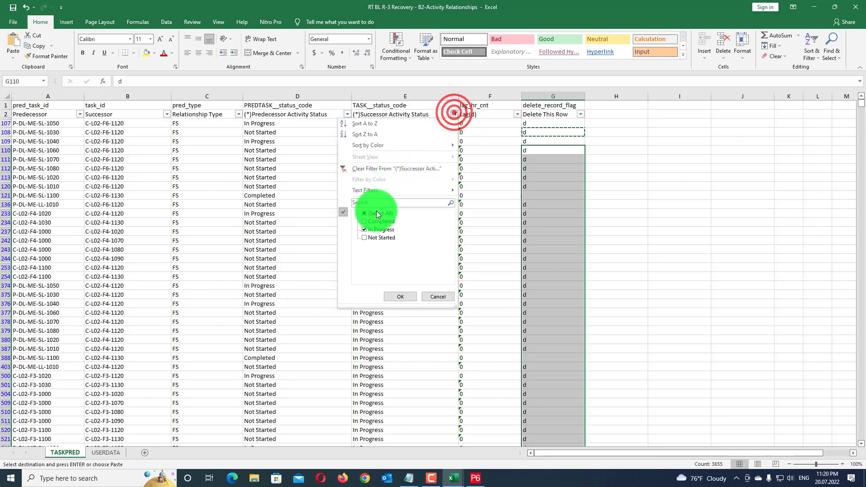
click(399, 297)
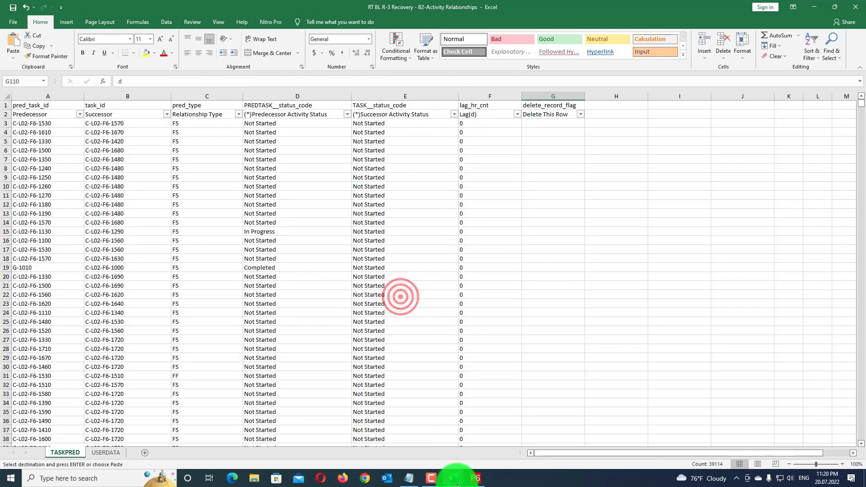
Check the third case in the Out of Sequence Activtiy workbook's table, and return to the relationships sheet.
click(453, 478)
click(380, 446)
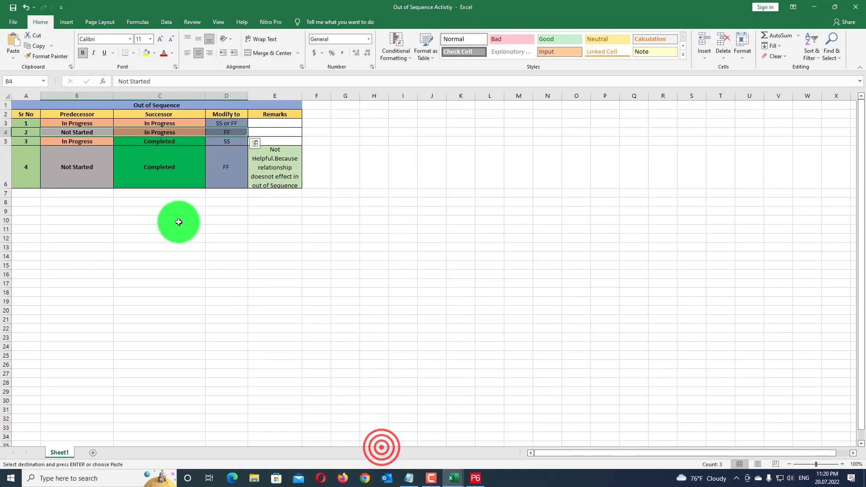
click(179, 221)
key(Escape)
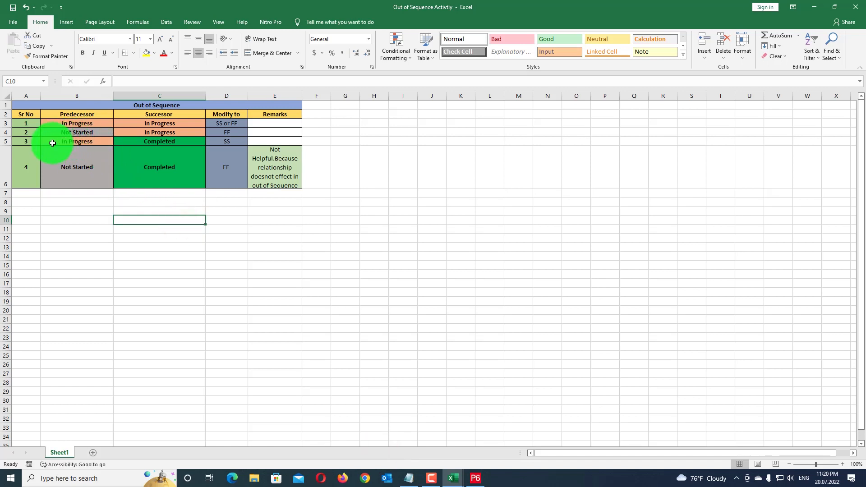
drag(53, 142, 181, 141)
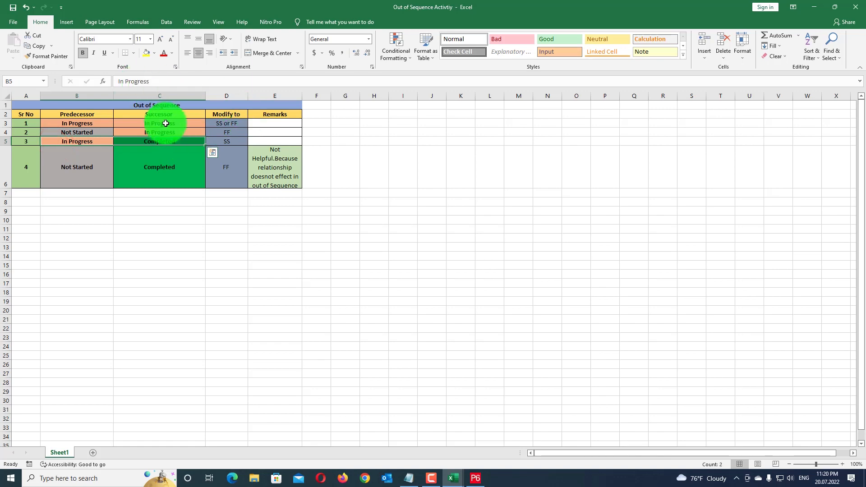
click(813, 7)
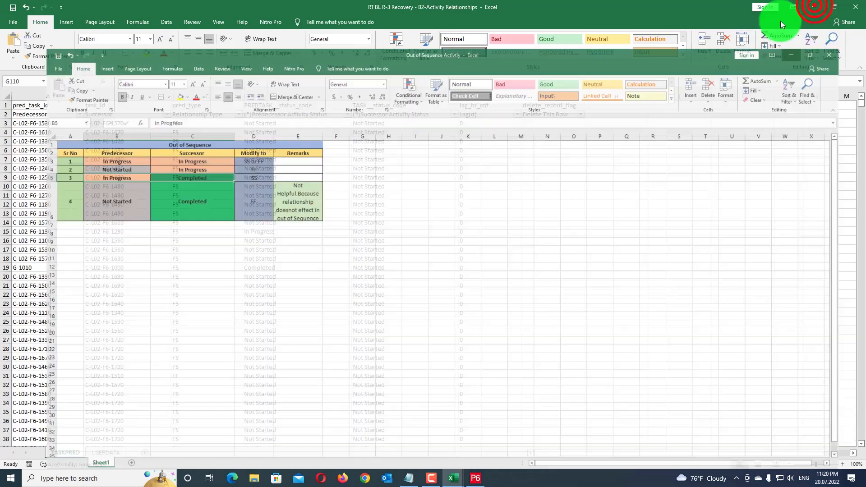
Filter the relationships to In Progress for Predecessor Activity Status and Completed for Successor Activity Status.
click(347, 114)
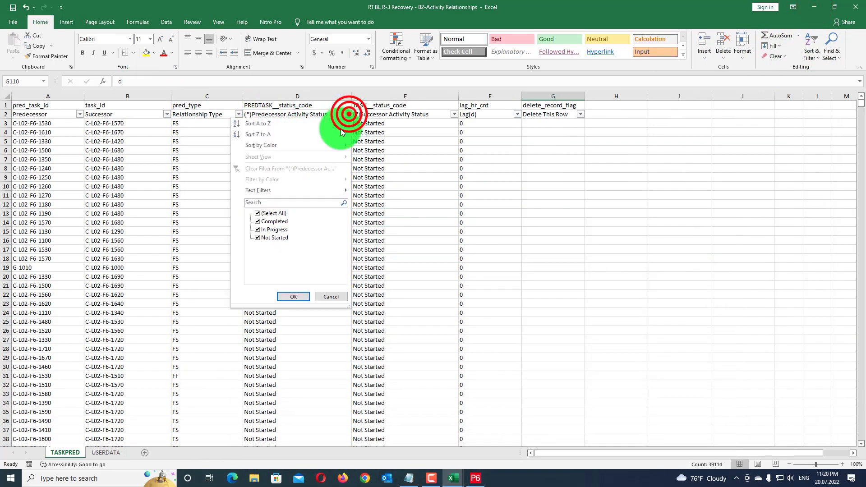
click(266, 213)
click(260, 230)
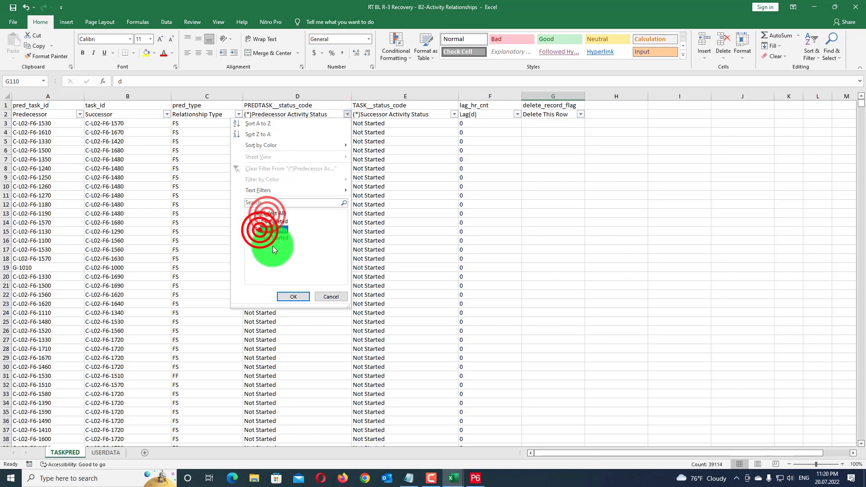
click(293, 296)
click(453, 115)
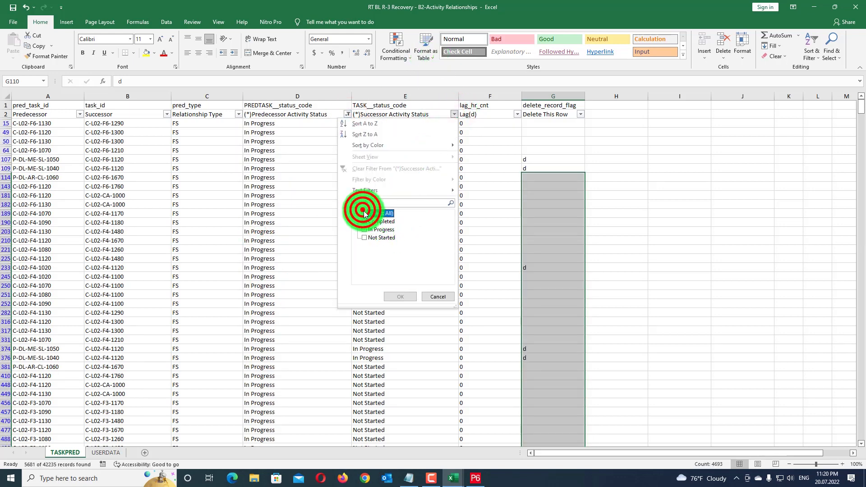
click(395, 293)
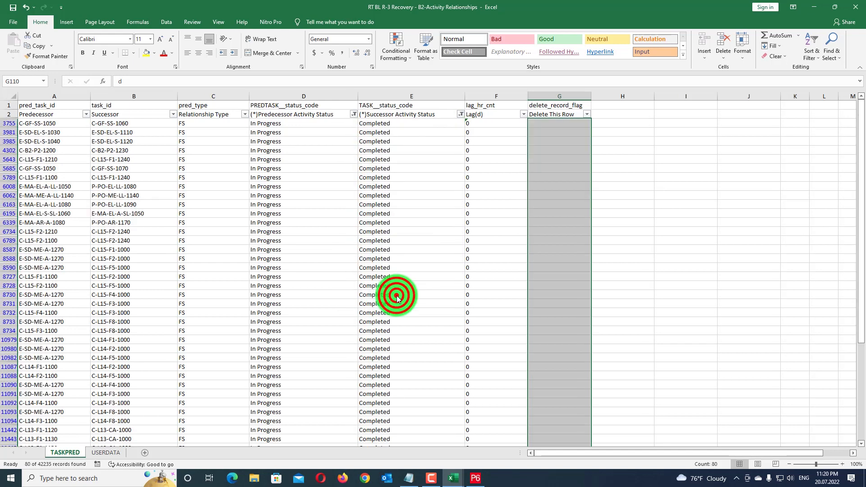
click(668, 252)
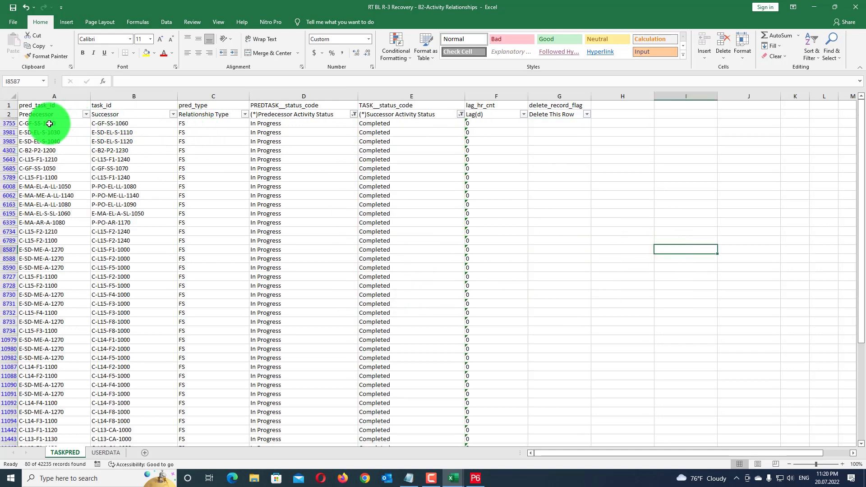
Copy all filtered In Progress to Completed rows, from Predecessor to Lag, and paste them below the data starting at A42238.
drag(48, 123, 492, 368)
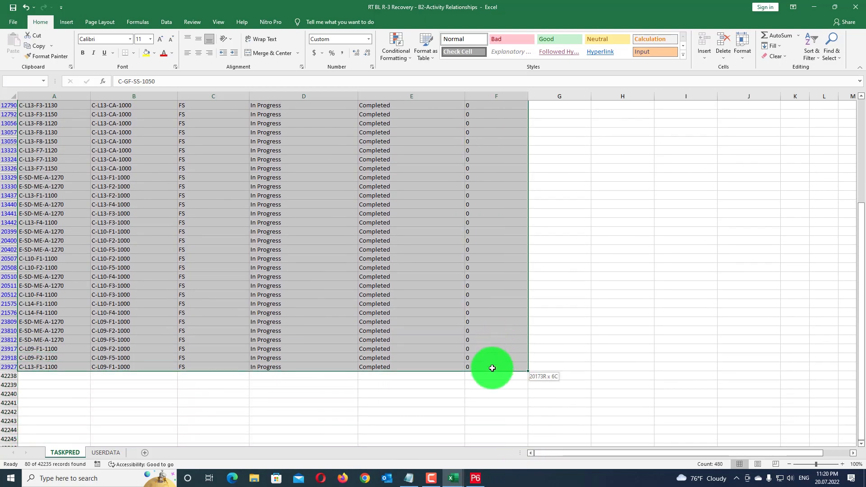
key(ctrl+c)
click(71, 377)
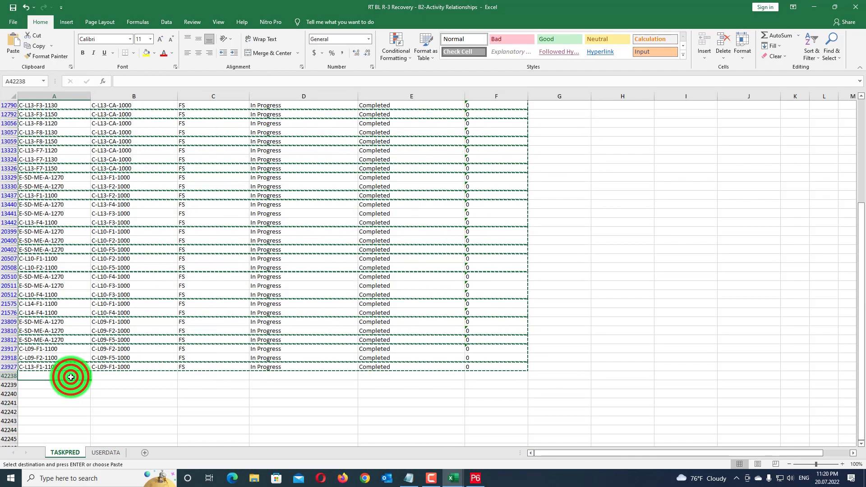
key(ctrl+v)
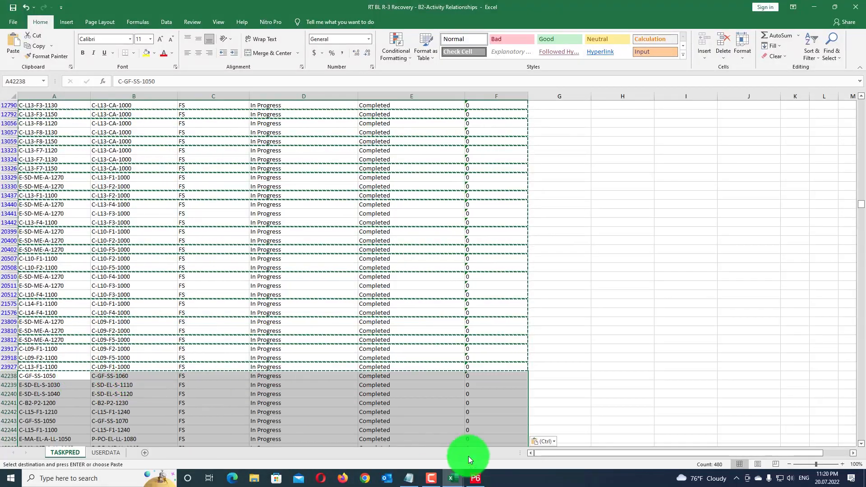
Set the Relationship Type to SS in C42238 and copy it down to the other pasted rows through row 42317.
mouse_move(453, 478)
mouse_move(410, 448)
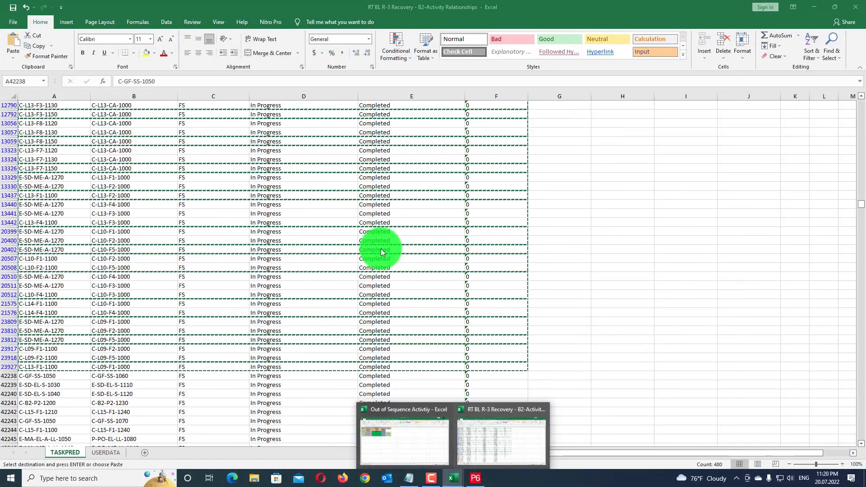
click(380, 249)
click(198, 377)
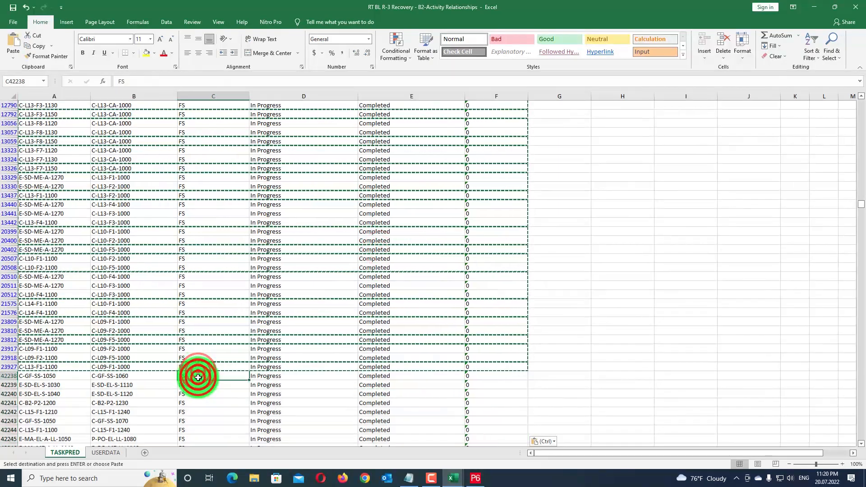
text(SS)
click(205, 386)
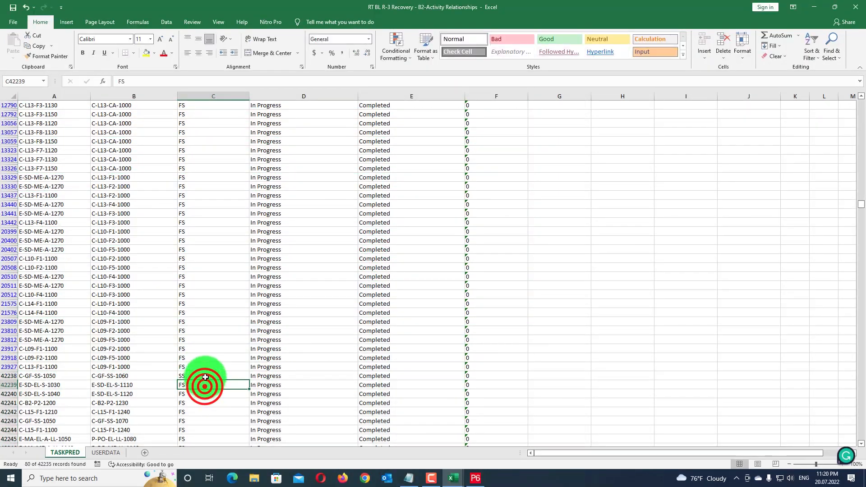
drag(251, 381, 226, 429)
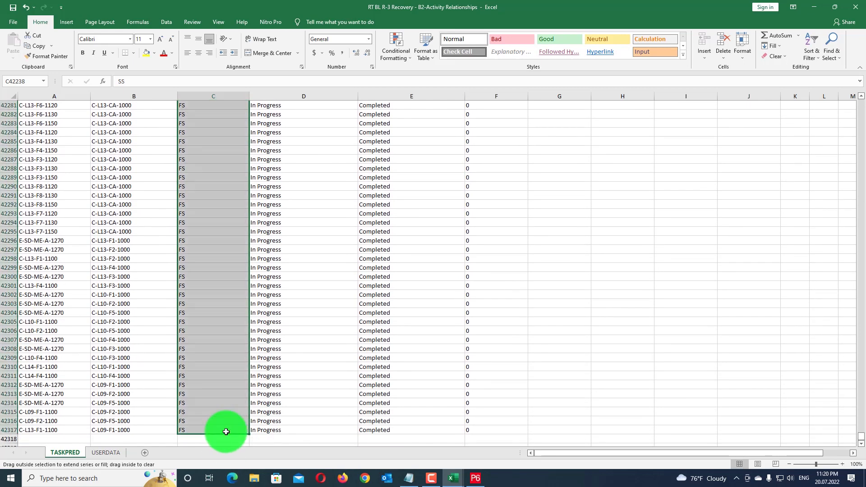
scroll(411, 275, up, 12)
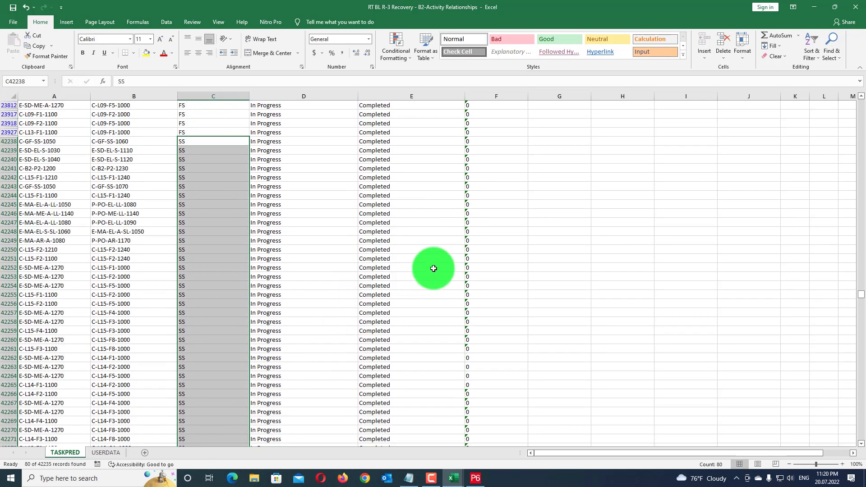
Filter Relationship Type to exclude SS, and flag the original FS rows with d in Delete This Row, starting at G3755.
drag(860, 212, 857, 108)
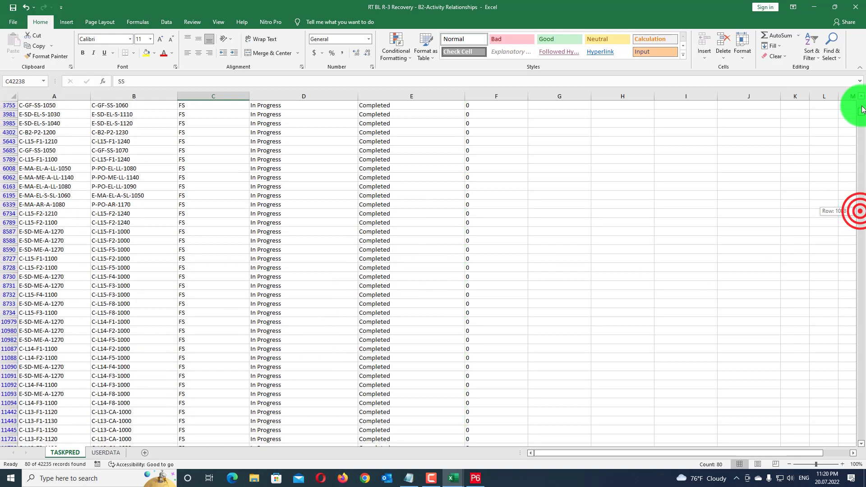
click(244, 114)
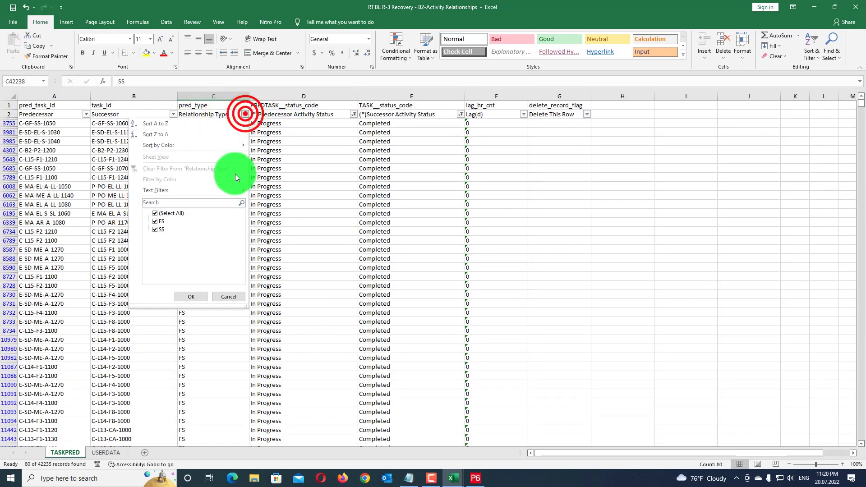
click(187, 297)
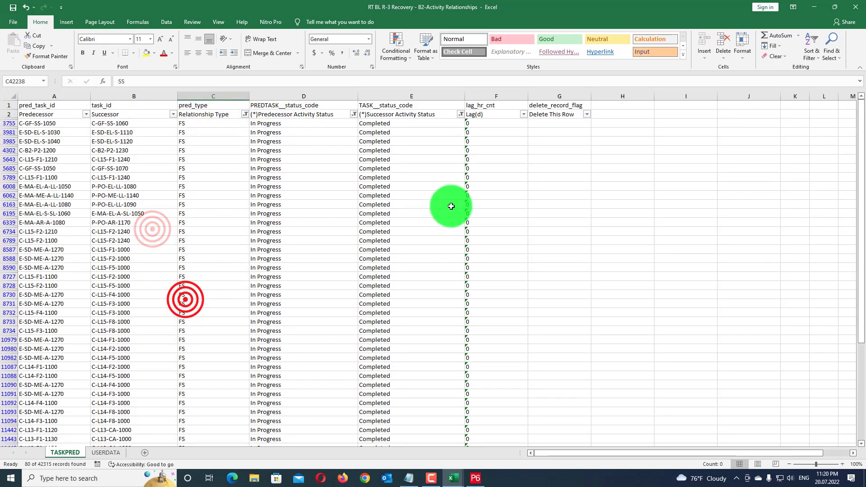
click(548, 127)
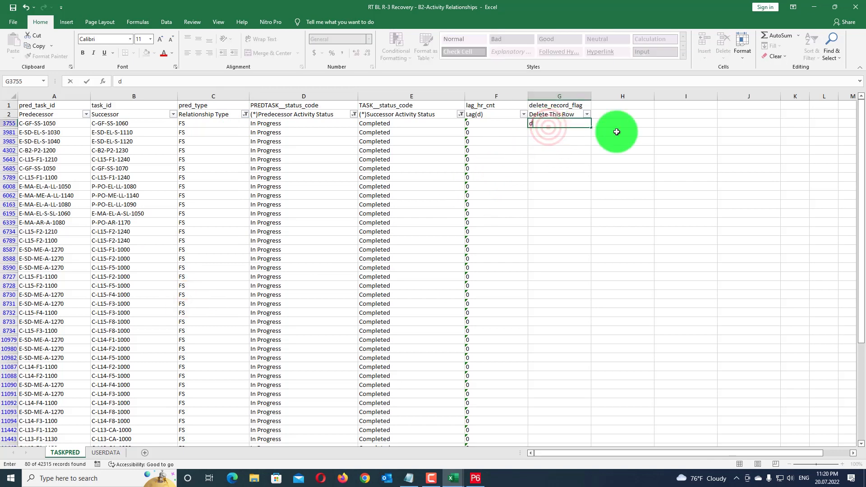
click(674, 135)
click(558, 123)
text(d)
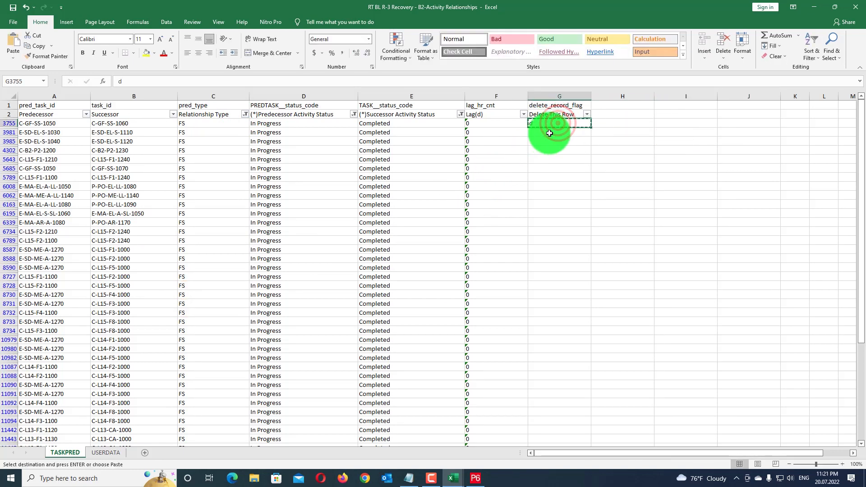
drag(549, 133, 532, 404)
key(ctrl+v)
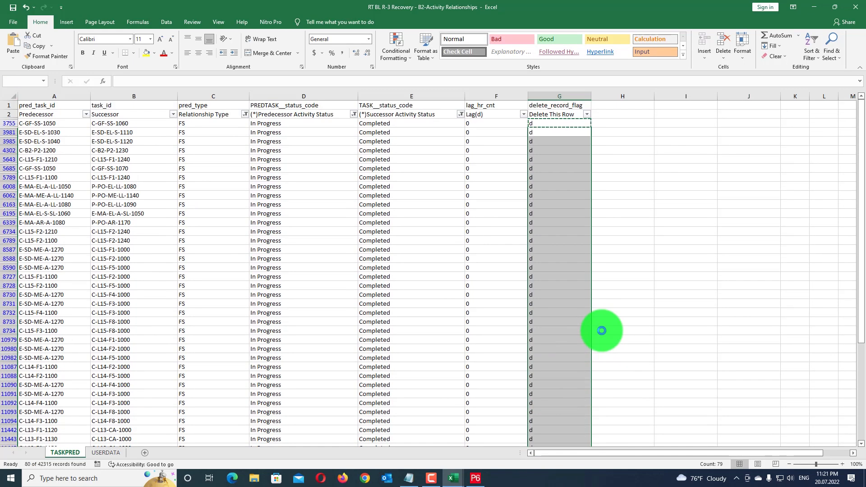
click(615, 320)
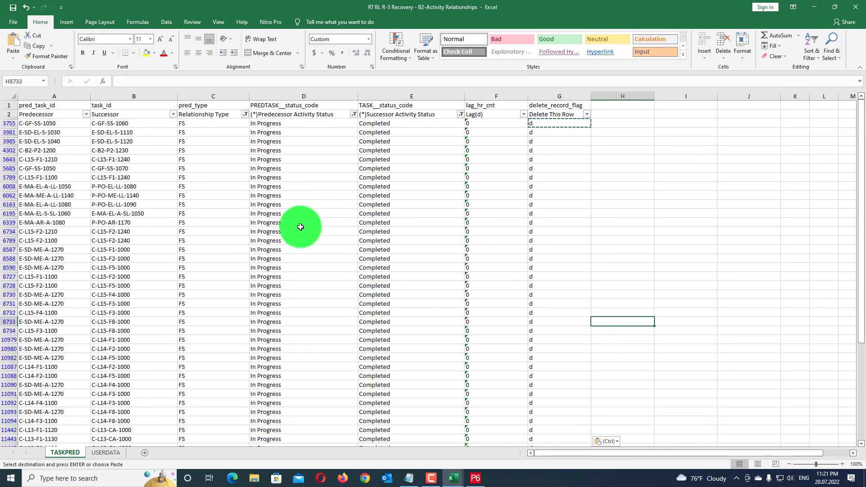
Reset the Relationship Type, Predecessor Activity Status and Successor Activity Status filters to include all values.
click(246, 116)
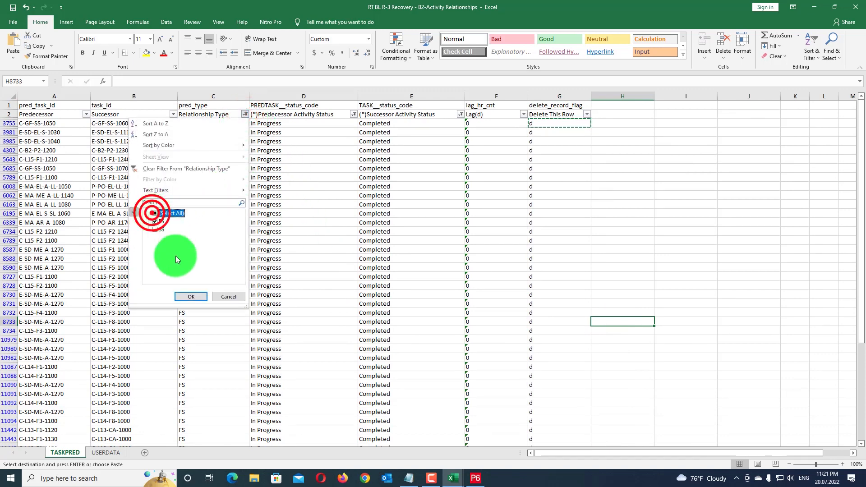
click(191, 297)
click(354, 115)
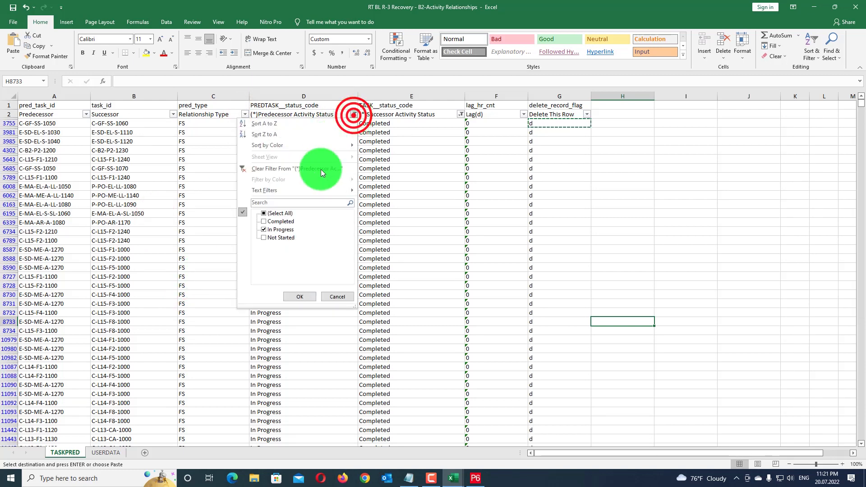
click(301, 301)
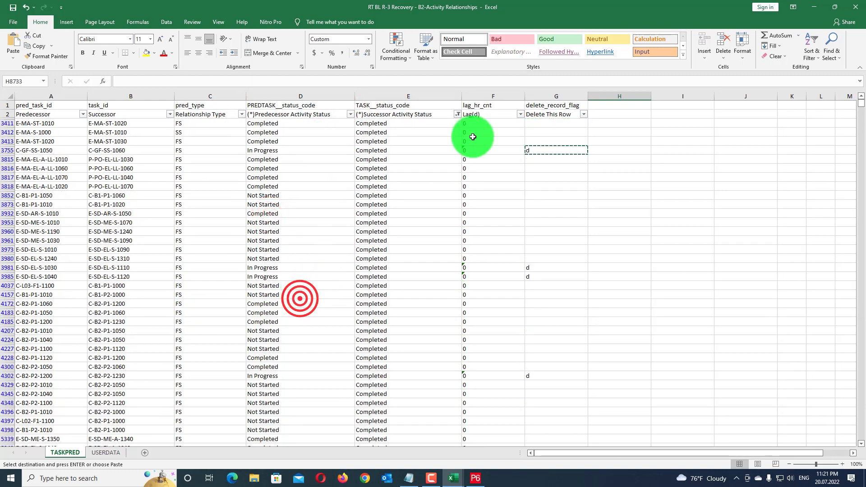
click(458, 114)
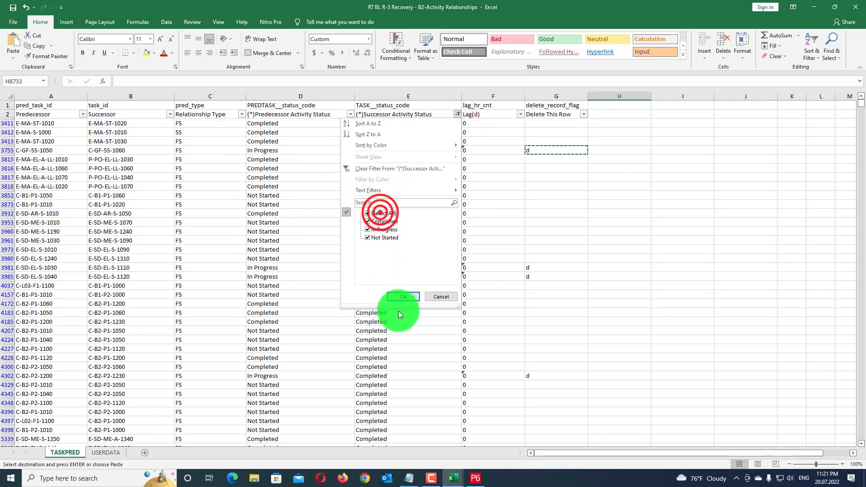
click(397, 297)
Check the Out of Sequence workbook's rule for a Not Started predecessor with a Completed successor, and return to the B2-Activity Relationships workbook.
click(452, 478)
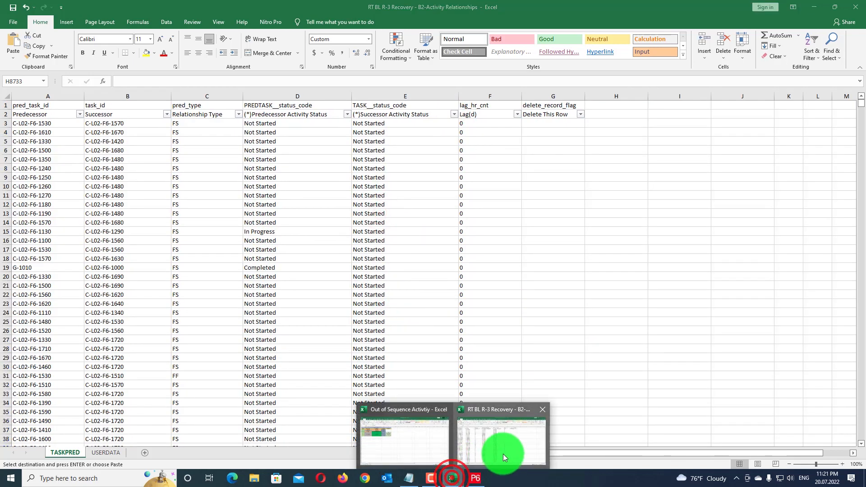
click(425, 436)
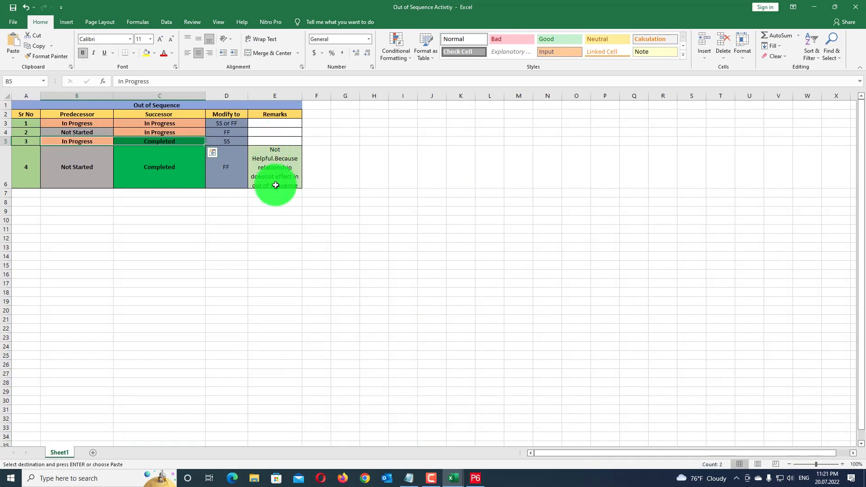
click(300, 223)
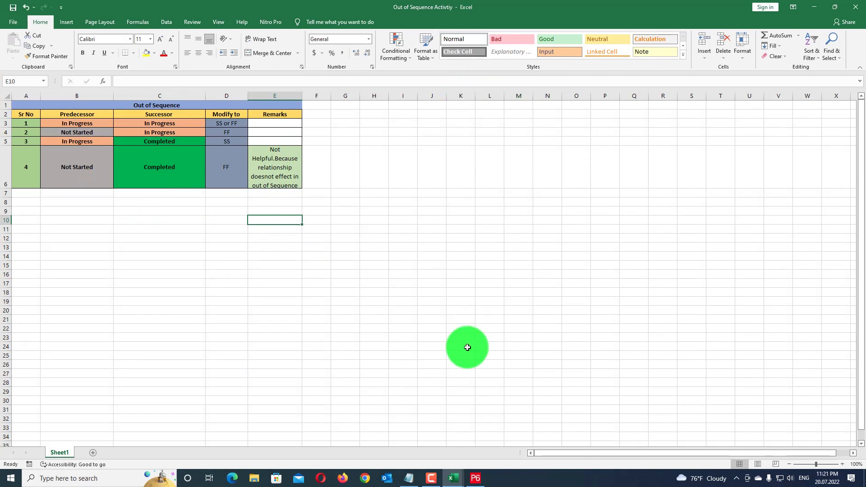
click(459, 473)
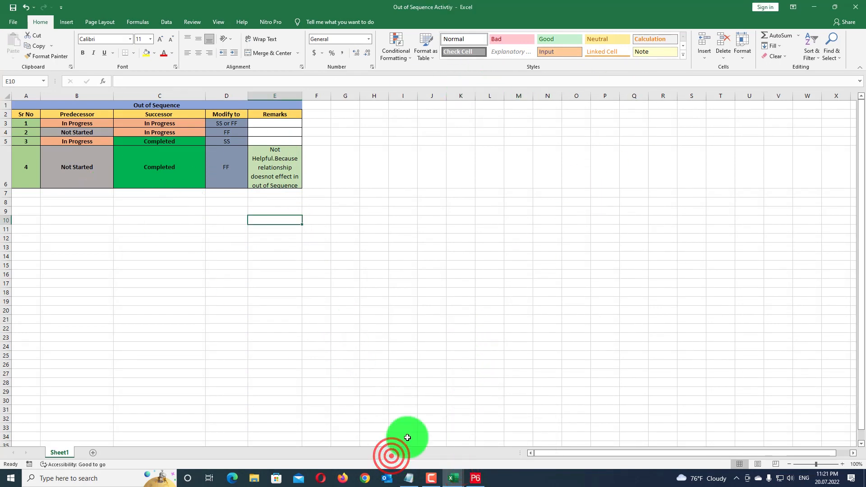
click(474, 476)
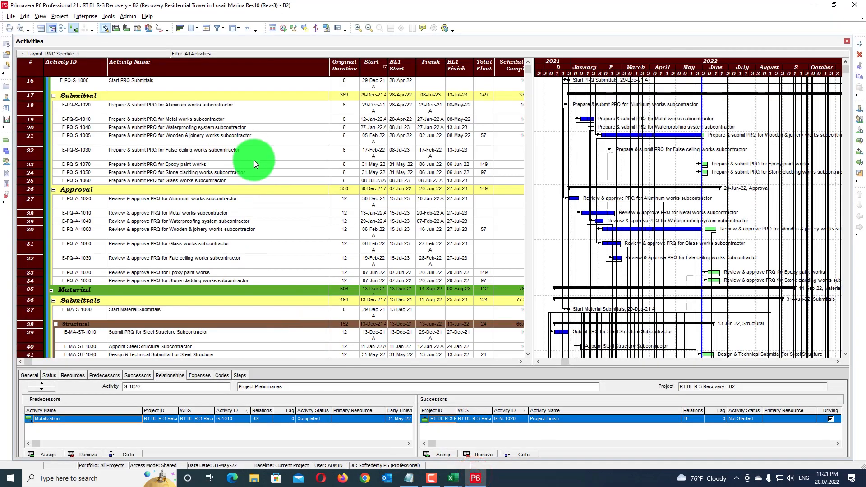
click(807, 6)
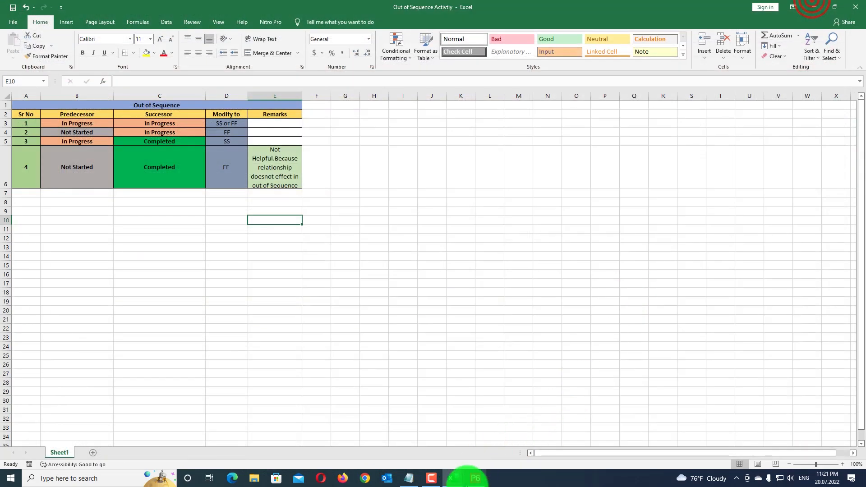
click(449, 477)
click(396, 455)
click(452, 477)
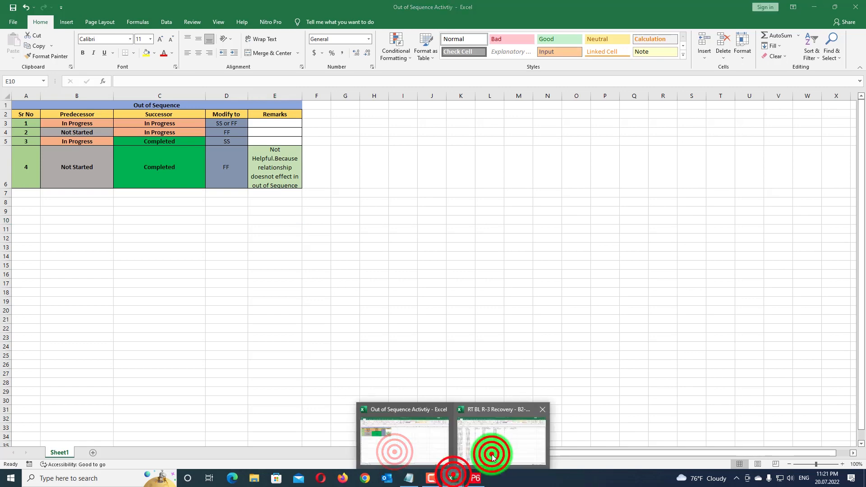
click(491, 451)
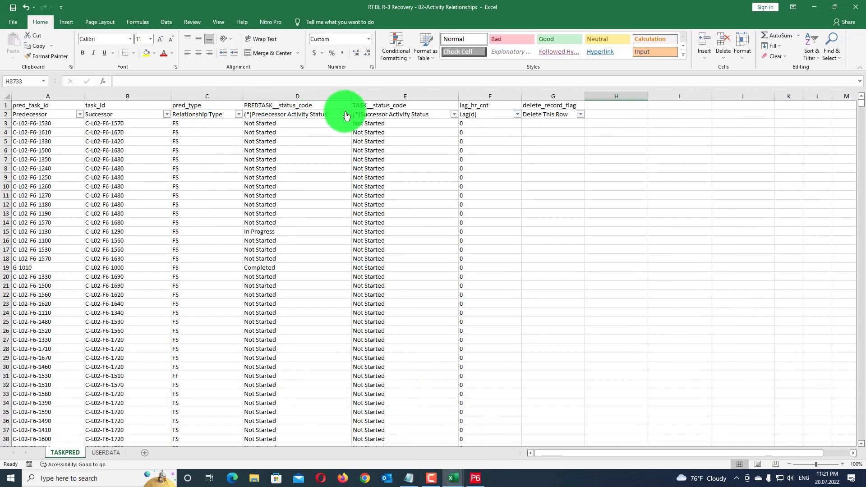
Filter the relationships to Completed for Successor Activity Status and Not Started for Predecessor Activity Status.
click(454, 115)
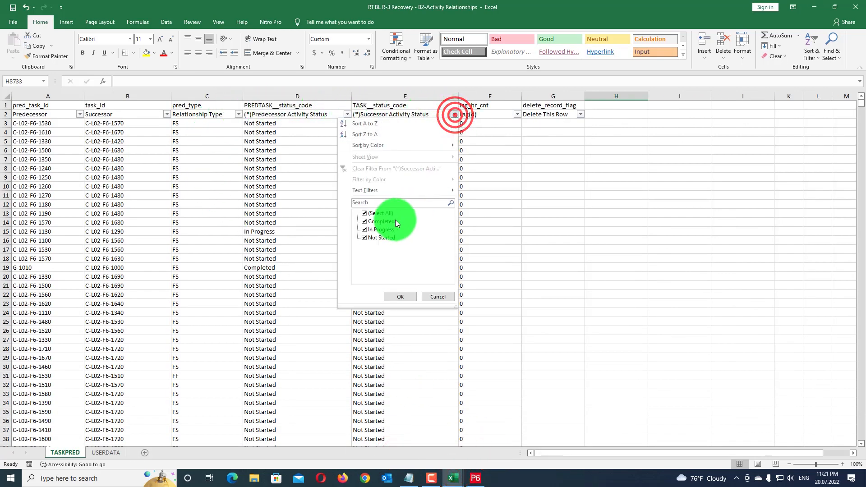
click(397, 297)
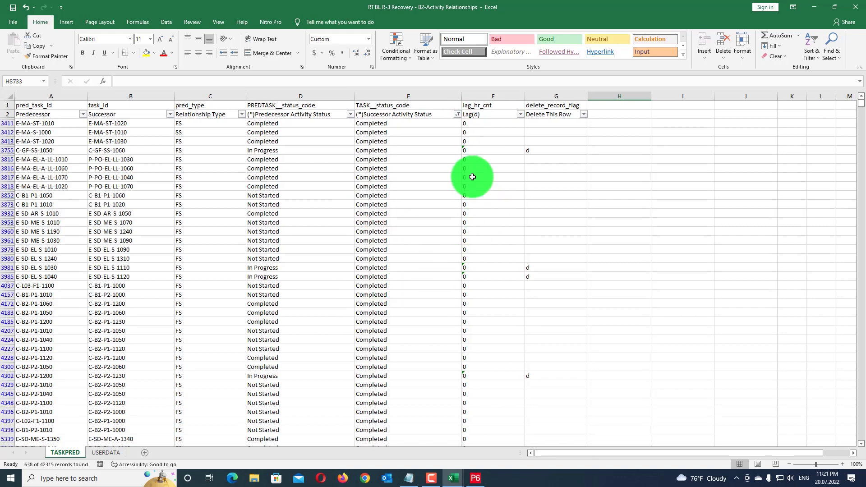
click(349, 115)
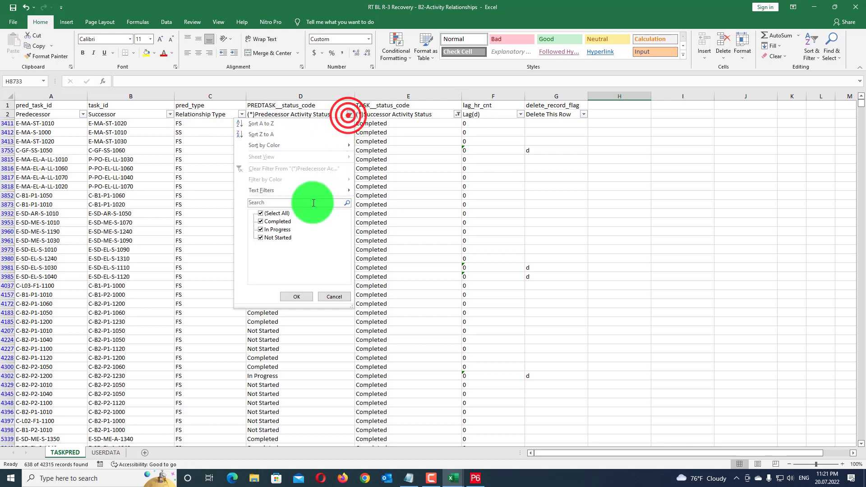
click(270, 239)
click(296, 296)
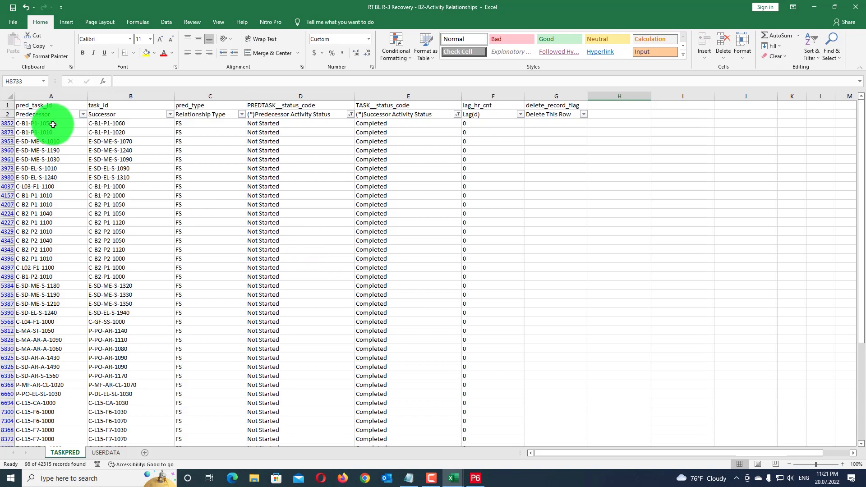
Copy all filtered Not Started to Completed rows, from Predecessor to Lag, and paste them below the data starting at A42318.
drag(53, 124, 494, 477)
drag(493, 445, 492, 437)
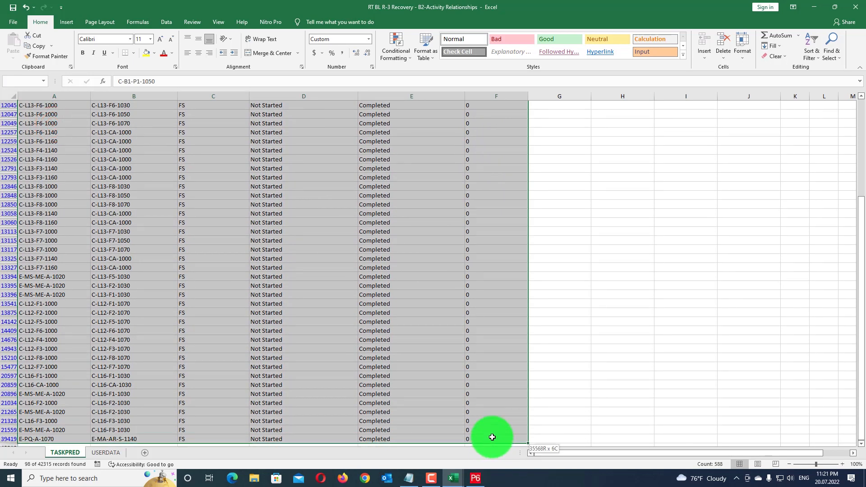
key(ctrl+c)
scroll(405, 373, down, 2)
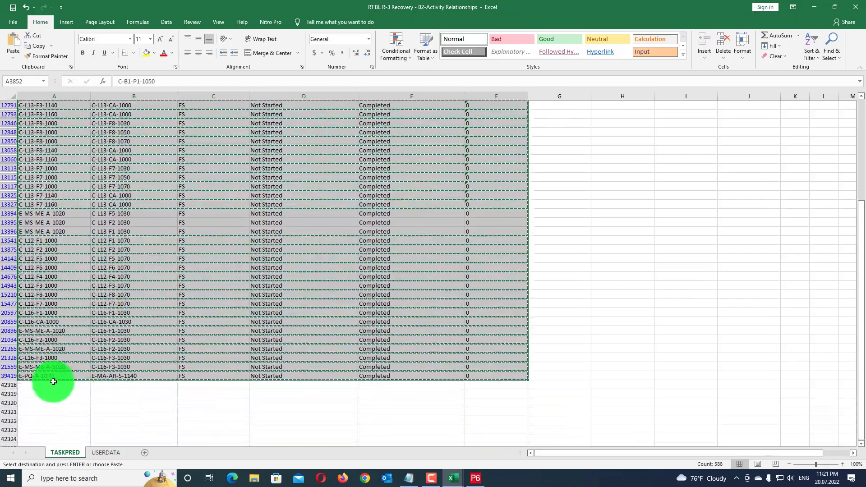
click(51, 384)
key(ctrl+v)
scroll(194, 357, down, 2)
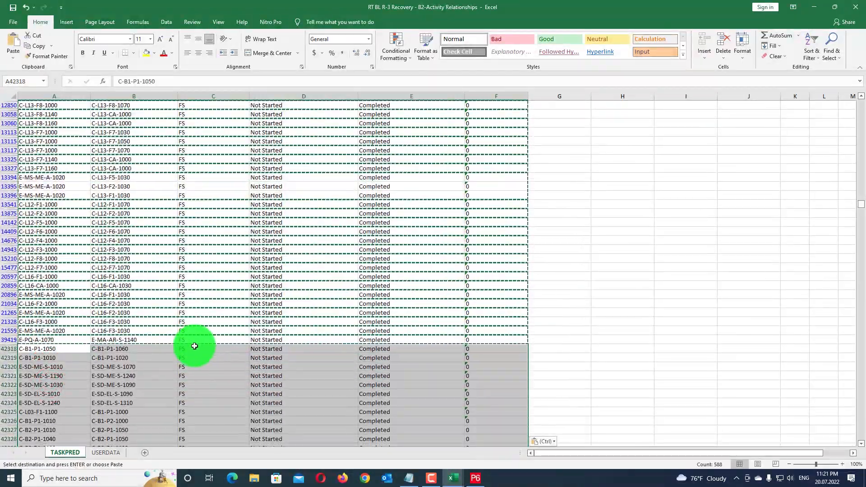
Set the Relationship Type to FF in C42318 and copy it down to the other pasted rows.
click(191, 348)
key(ctrl)
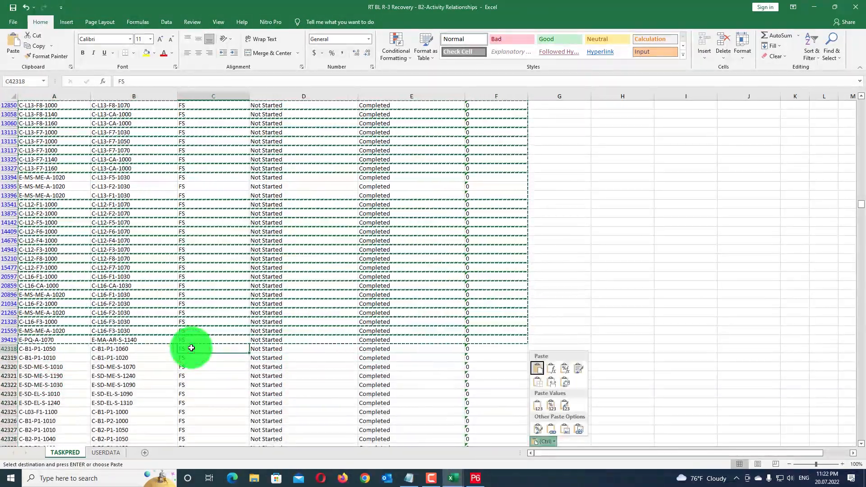
click(277, 339)
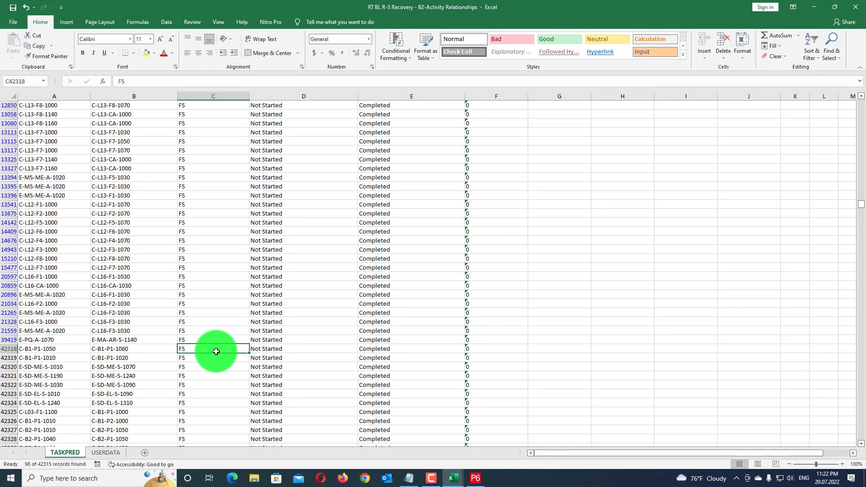
key(ctrl+f)
click(532, 157)
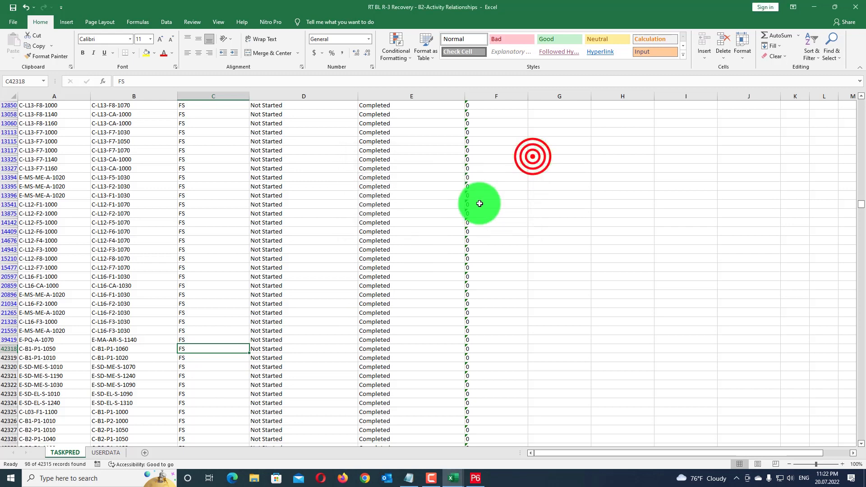
click(236, 365)
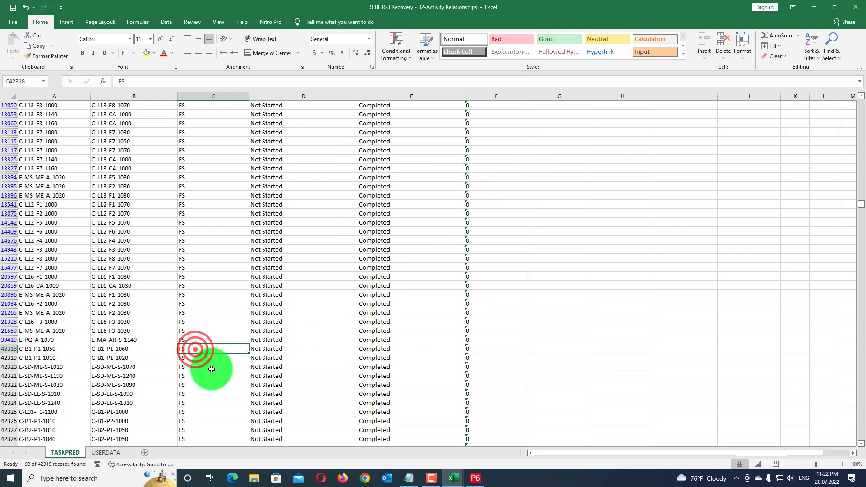
text(F)
key(Return)
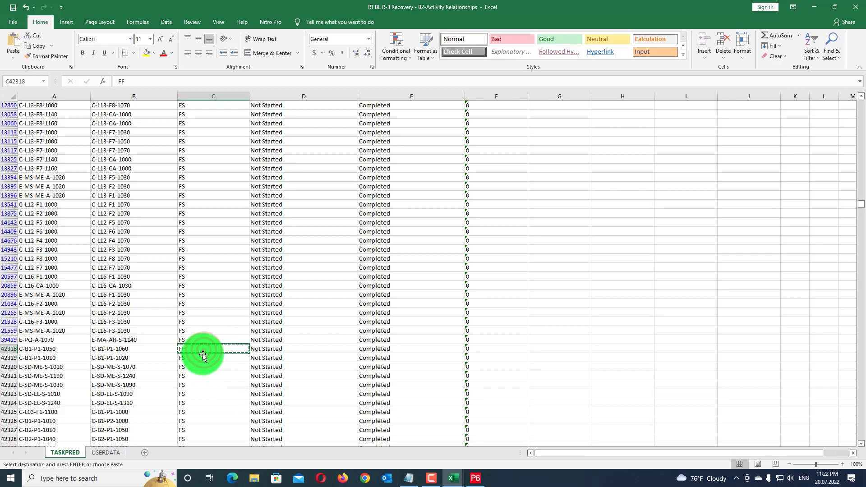
drag(202, 356, 201, 410)
key(ctrl+v)
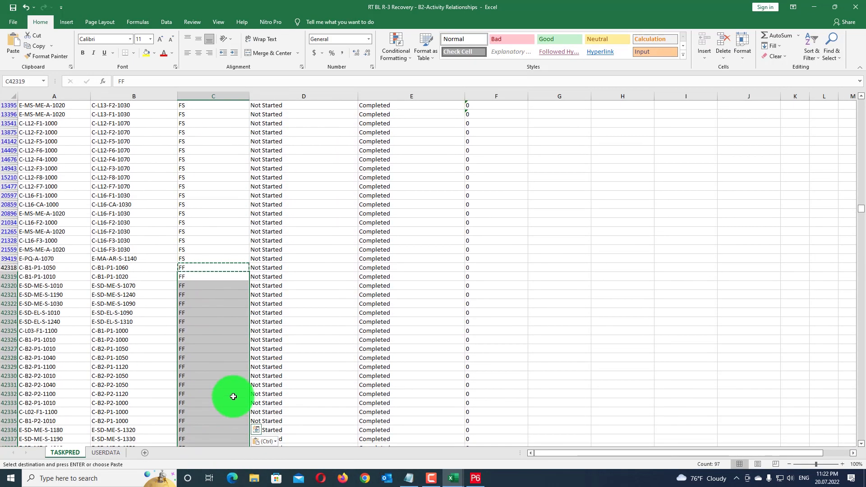
Filter Relationship Type to exclude FF, leaving only the original FS rows.
scroll(480, 316, up, 13)
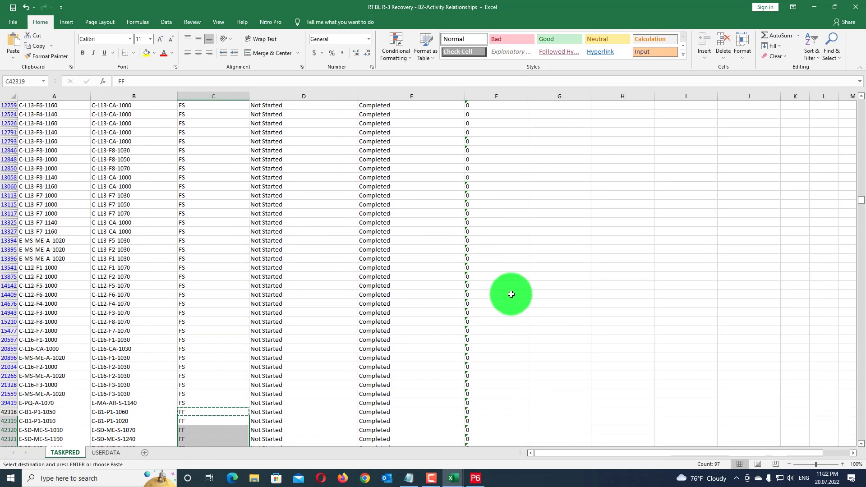
scroll(296, 278, up, 6)
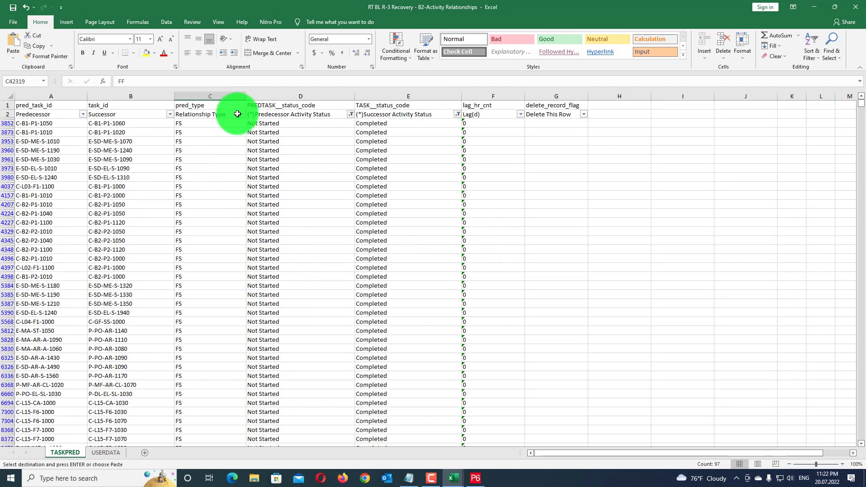
click(237, 114)
click(240, 116)
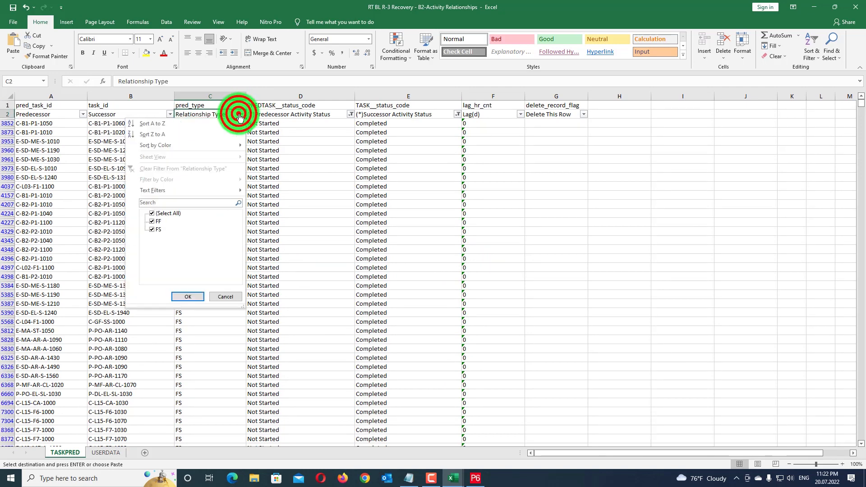
click(152, 222)
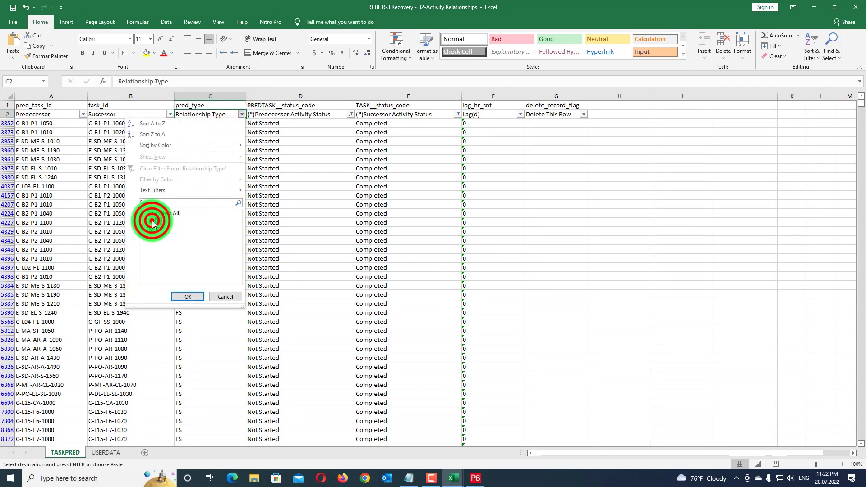
click(188, 296)
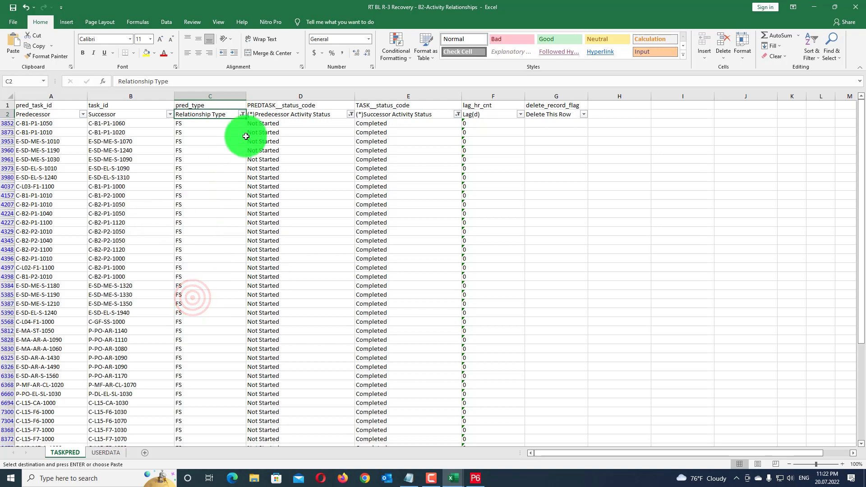
Enter d in Delete This Row at G3852 and copy it down to all the other filtered FS rows.
click(542, 124)
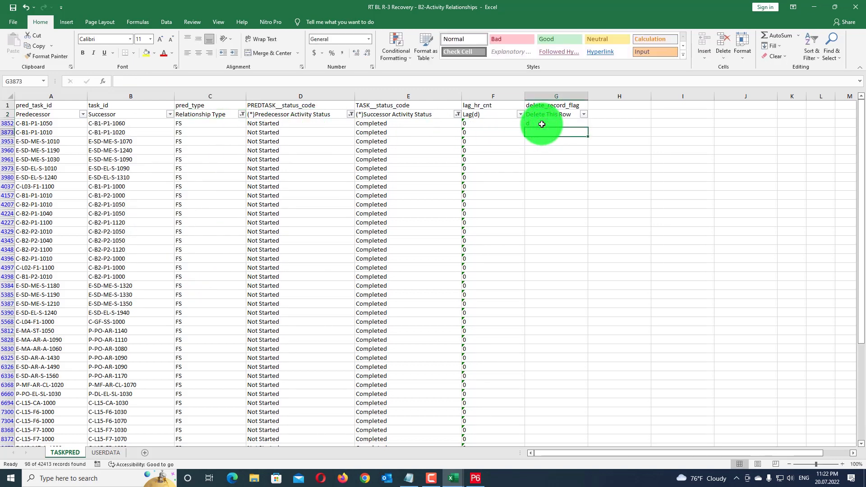
click(558, 121)
text(d)
key(ctrl+c)
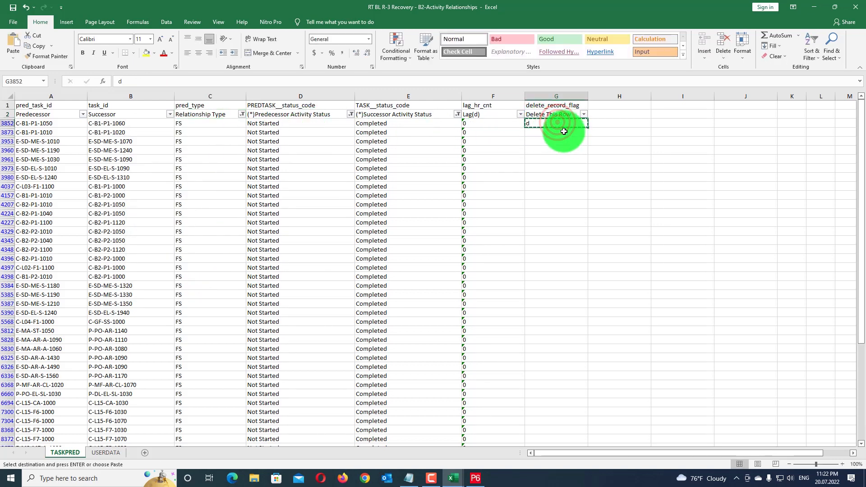
drag(560, 121, 553, 427)
key(Return)
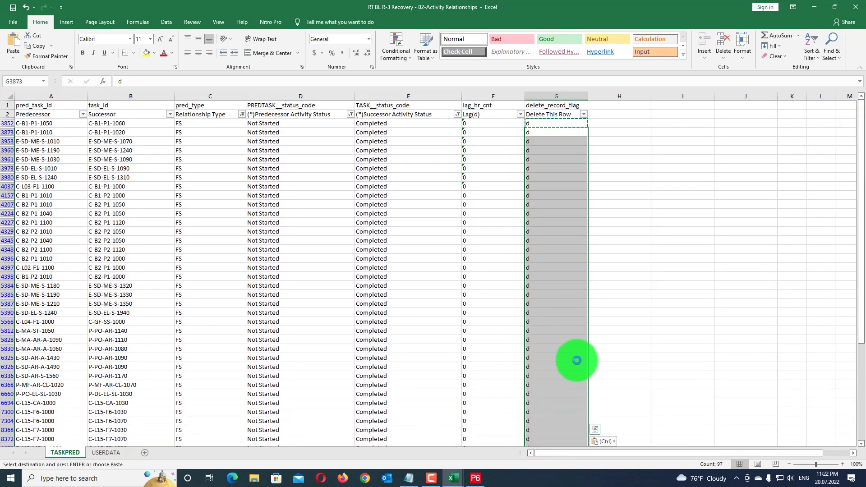
click(640, 296)
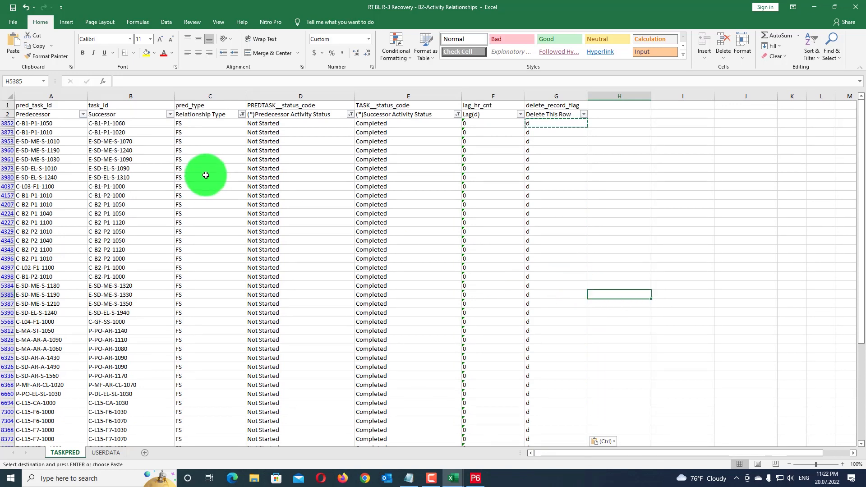
Show all rows again by clearing the filters on Relationship Type, Predecessor Activity Status and Successor Activity Status.
click(241, 115)
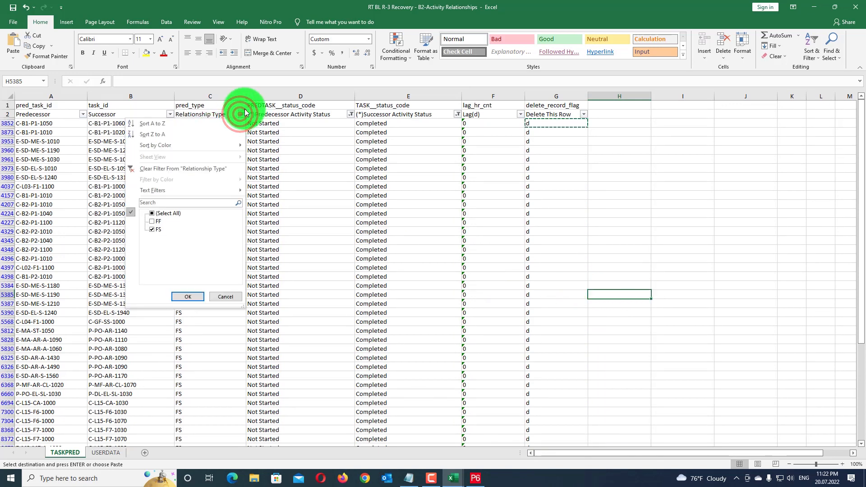
click(162, 215)
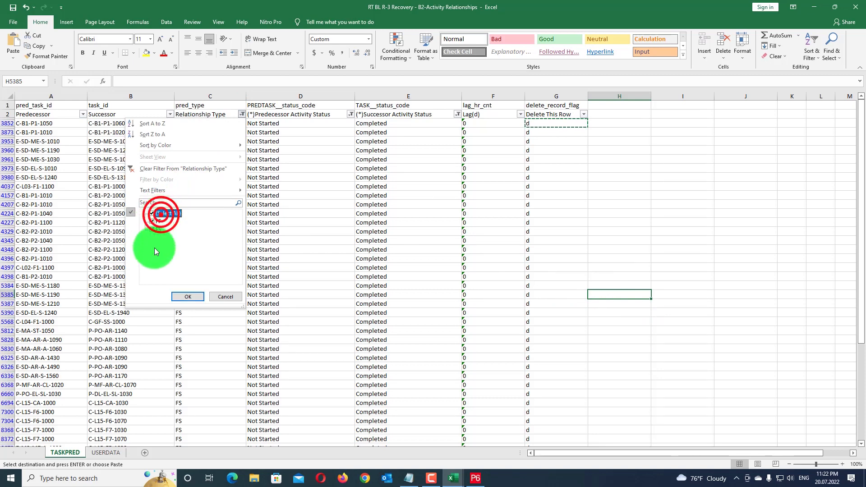
click(187, 297)
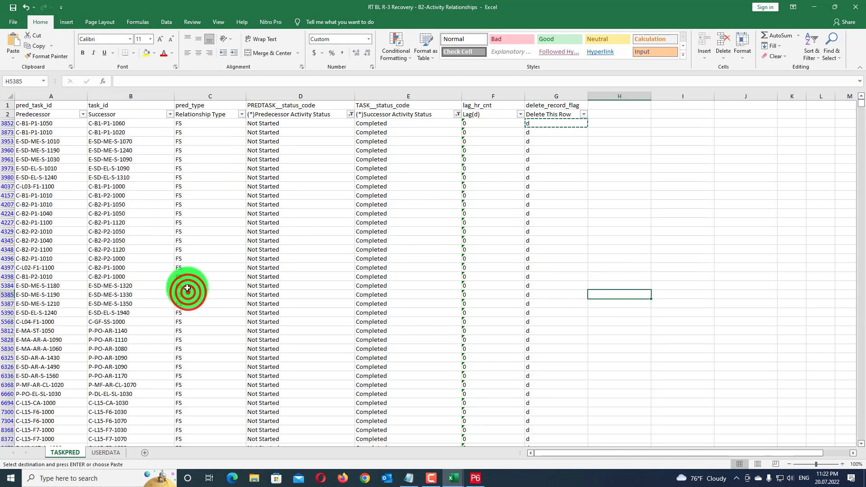
click(351, 115)
click(279, 217)
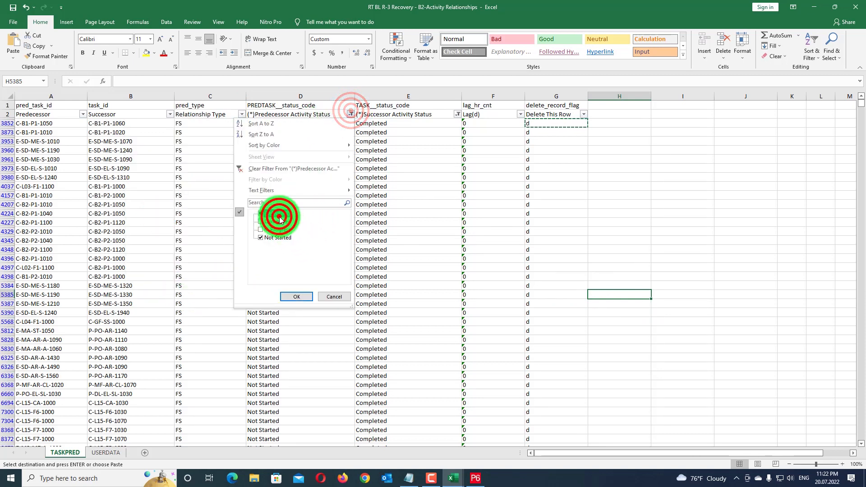
click(294, 300)
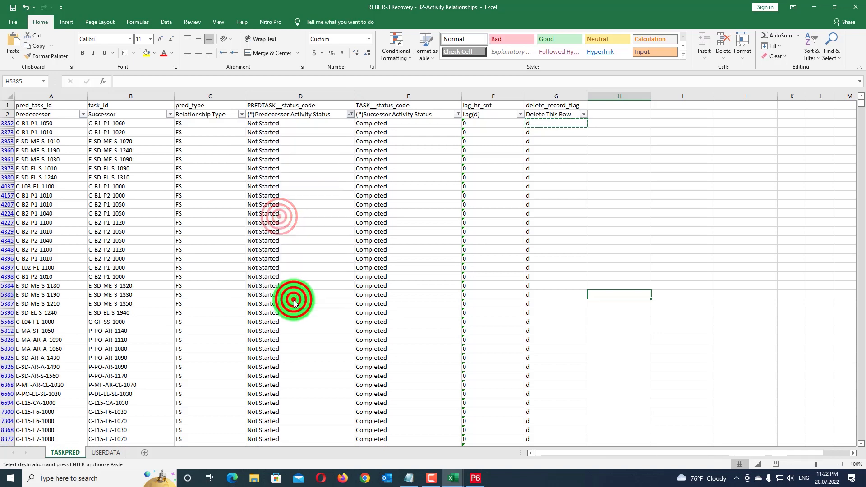
click(456, 114)
click(382, 213)
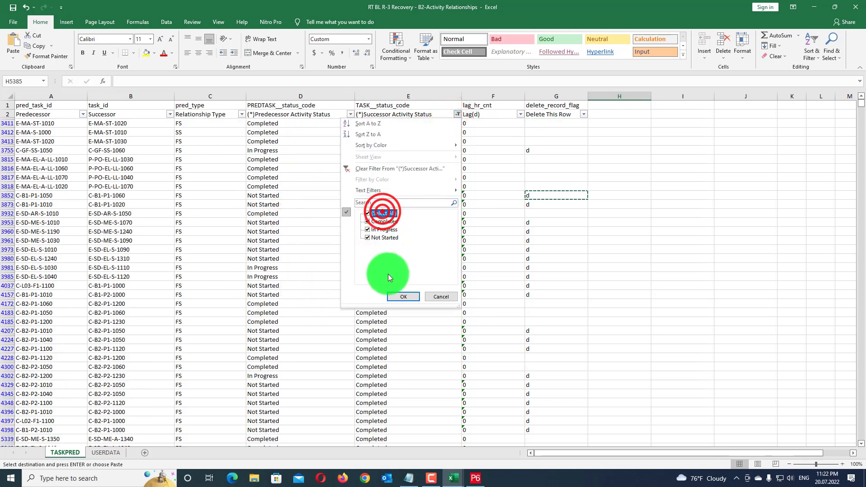
click(398, 295)
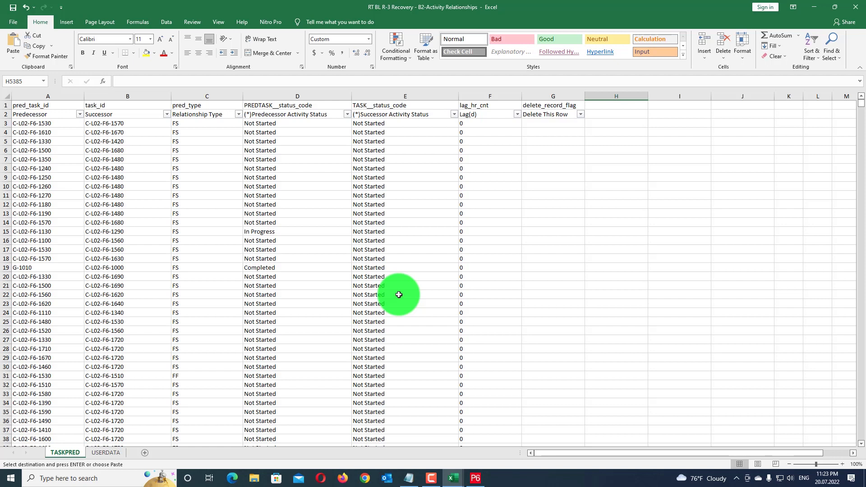
Close the RT BL R-3 Recovery - B2-Activity Relationships workbook and the out-of-sequence reference workbook.
key(Escape)
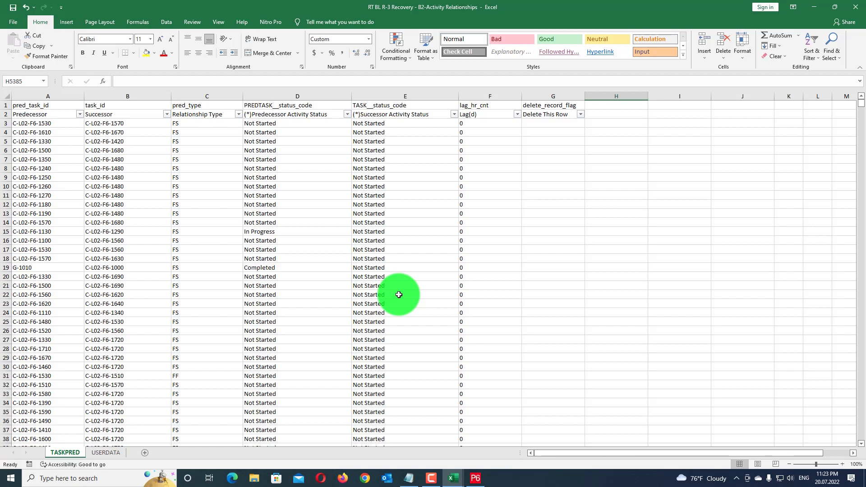
click(854, 7)
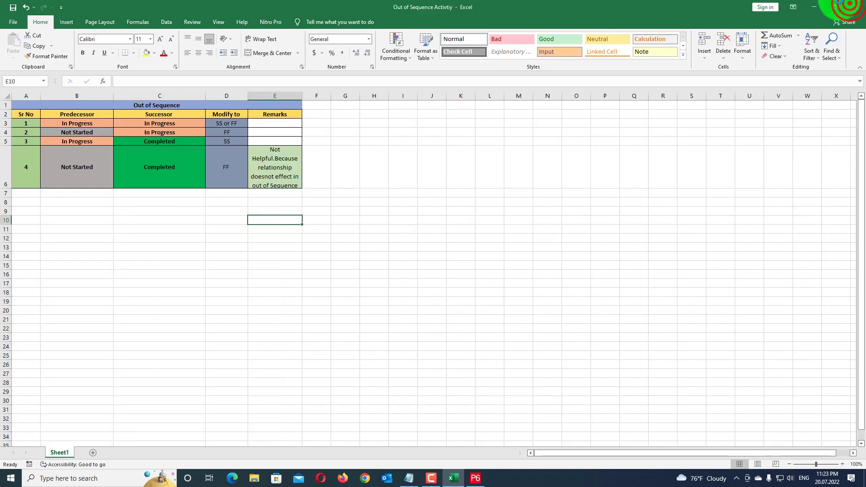
click(854, 6)
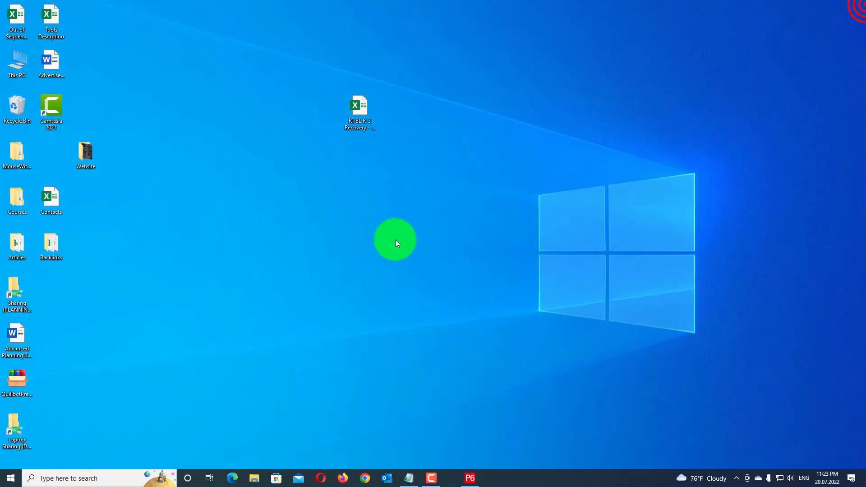
Switch to Primavera P6 and start an import in Spreadsheet - (XLSX) format.
click(450, 476)
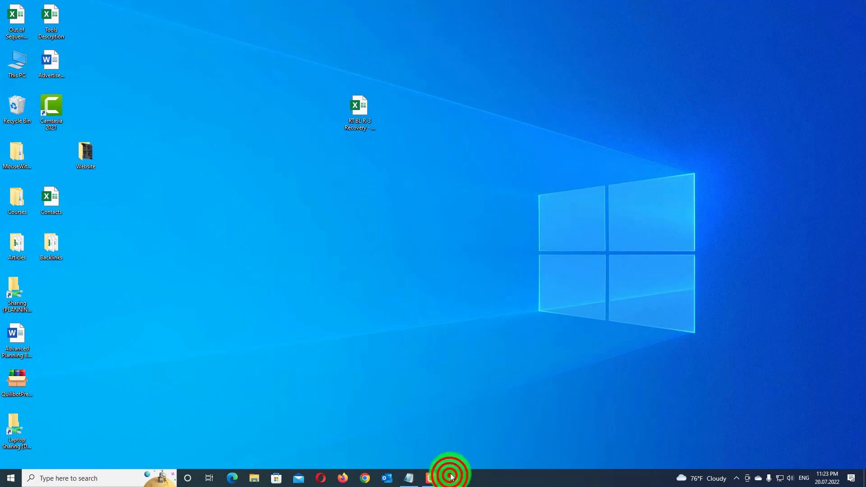
click(11, 15)
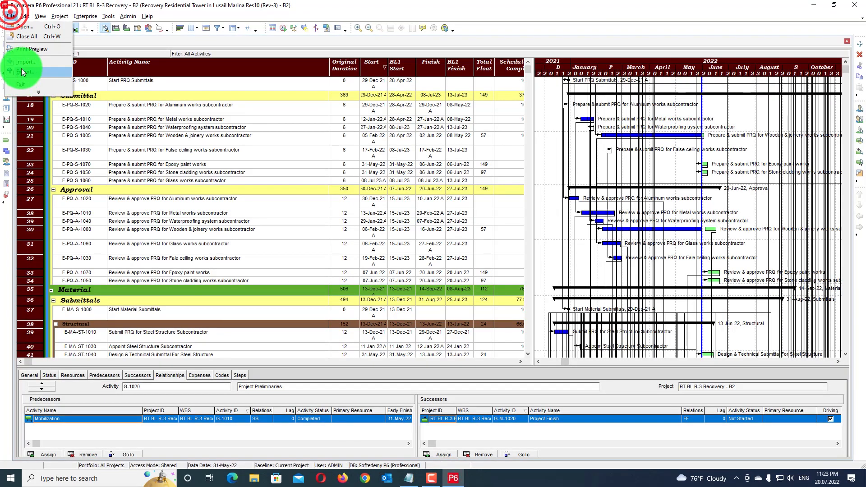
click(23, 61)
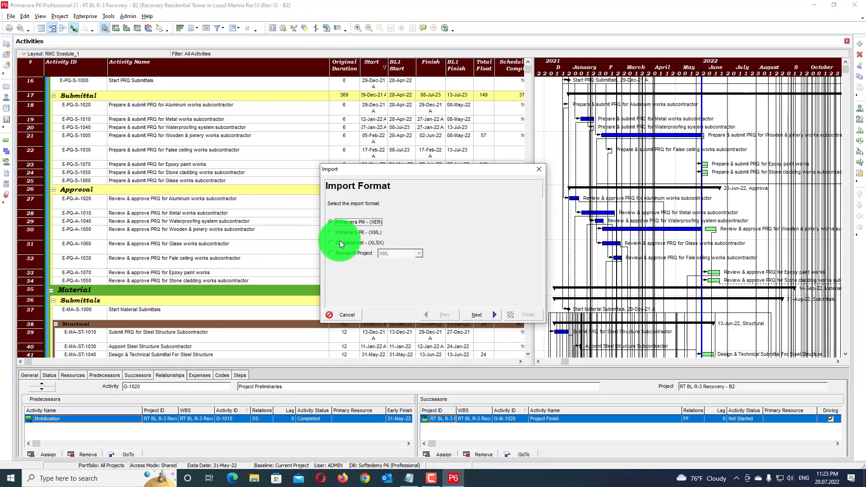
click(340, 244)
click(477, 315)
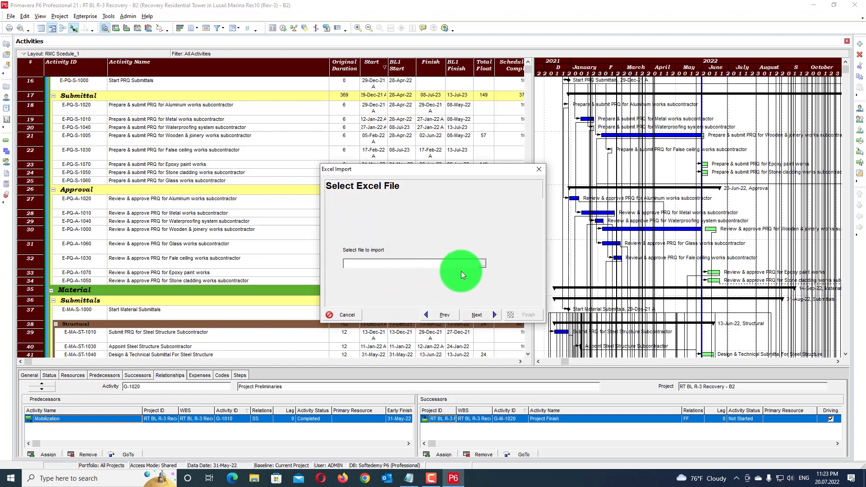
Choose the RT BL R-3 Recovery - B2-Activity Relationships workbook on the Desktop as the file to import.
click(480, 266)
click(332, 166)
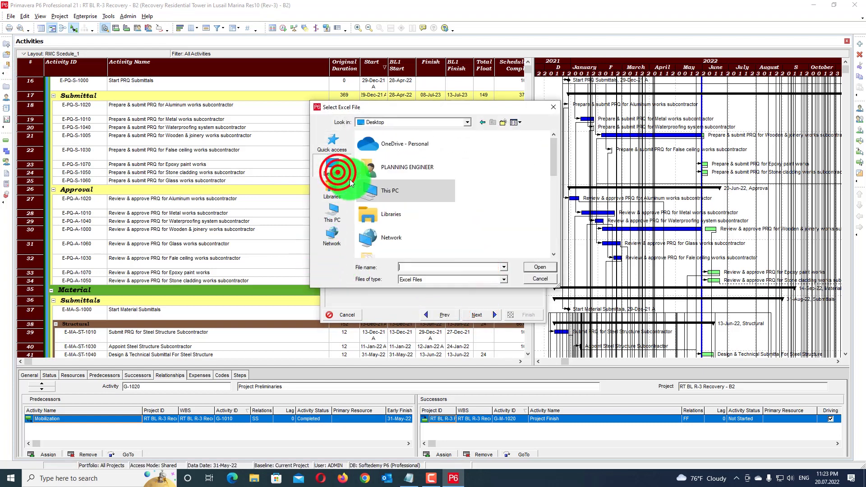
scroll(448, 203, down, 5)
click(444, 199)
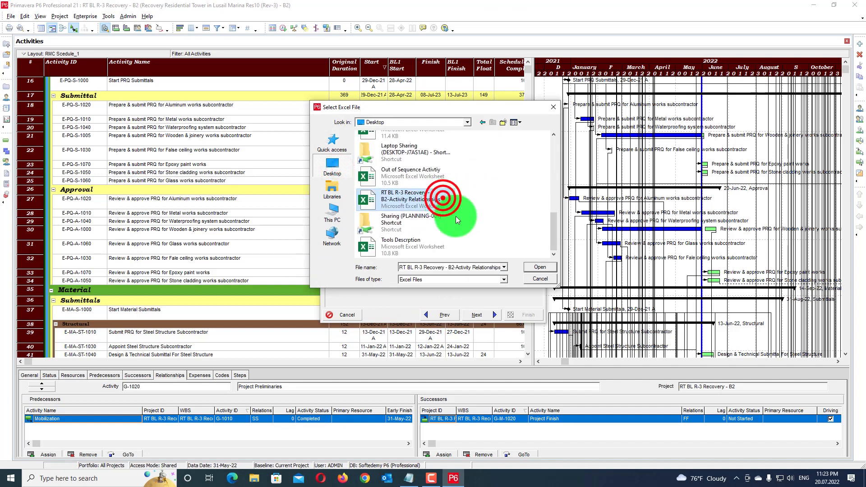
click(537, 267)
click(494, 314)
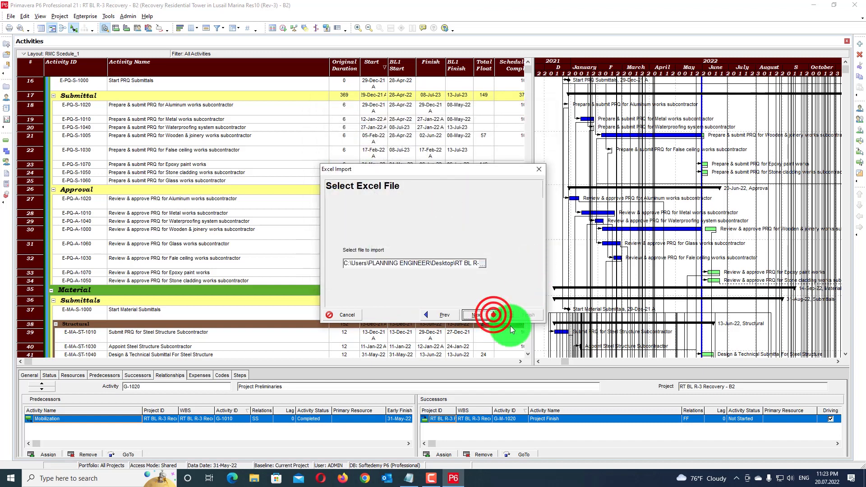
Set the import type to Activity Relationships and the destination to the existing project RT BL R-3 Recovery - B2.
click(404, 240)
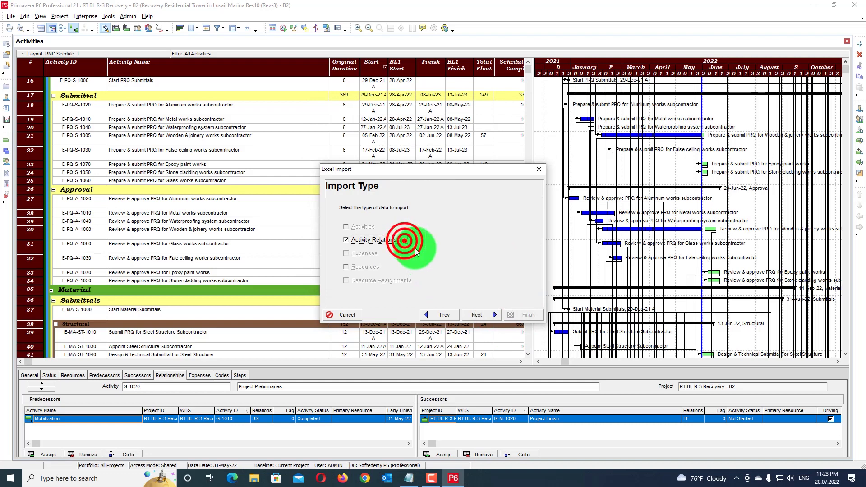
click(477, 314)
click(502, 248)
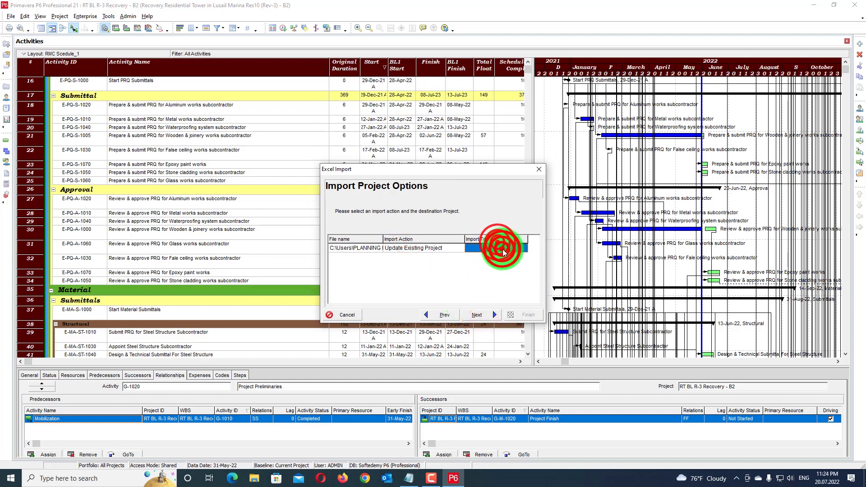
click(523, 249)
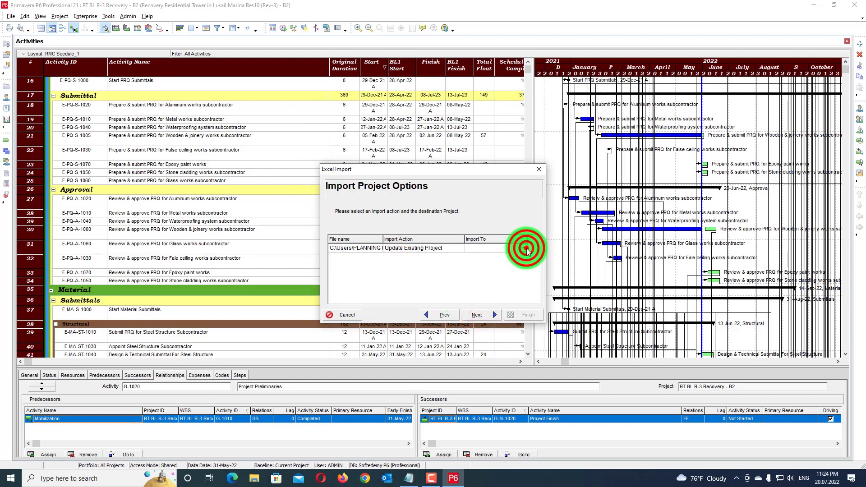
click(523, 248)
click(539, 91)
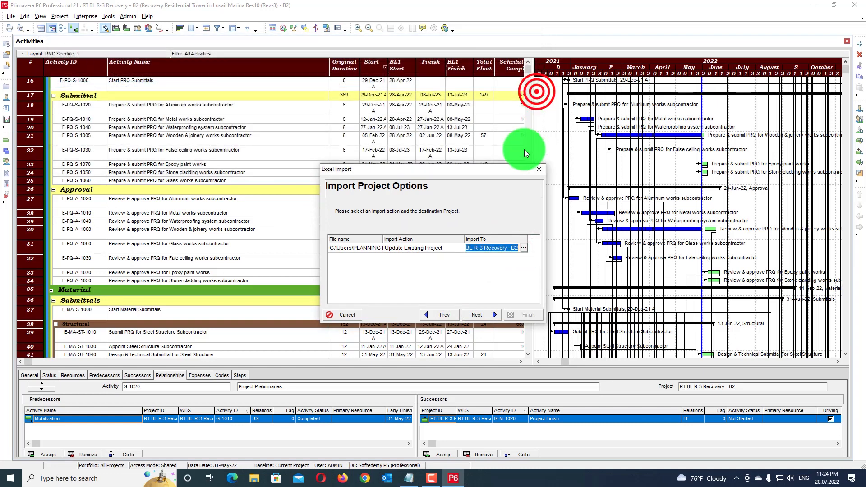
Run the Excel import of the corrected relationships and close the import result.
click(477, 314)
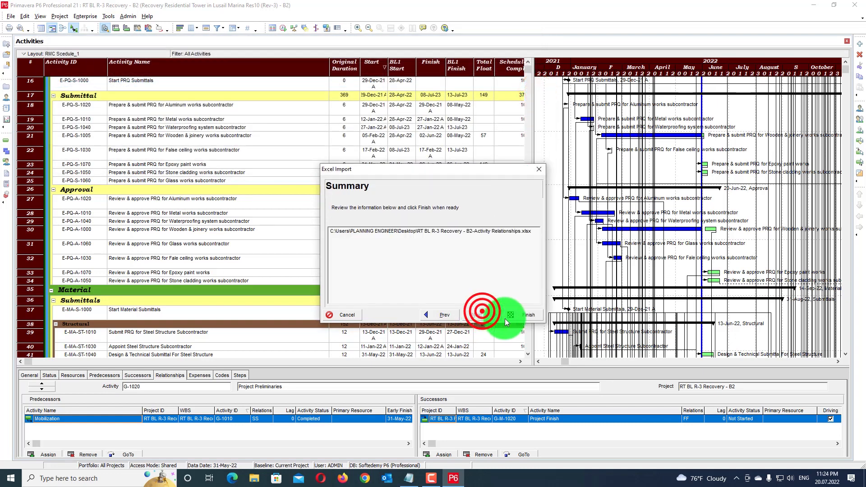
click(528, 316)
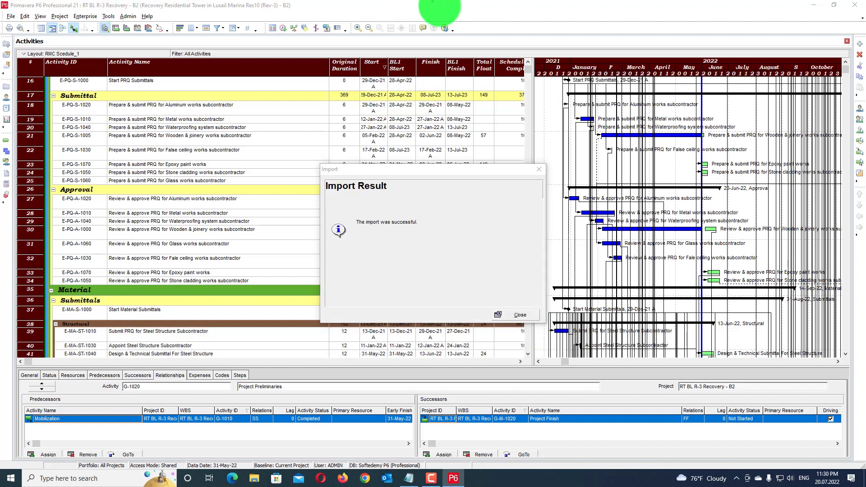
click(505, 316)
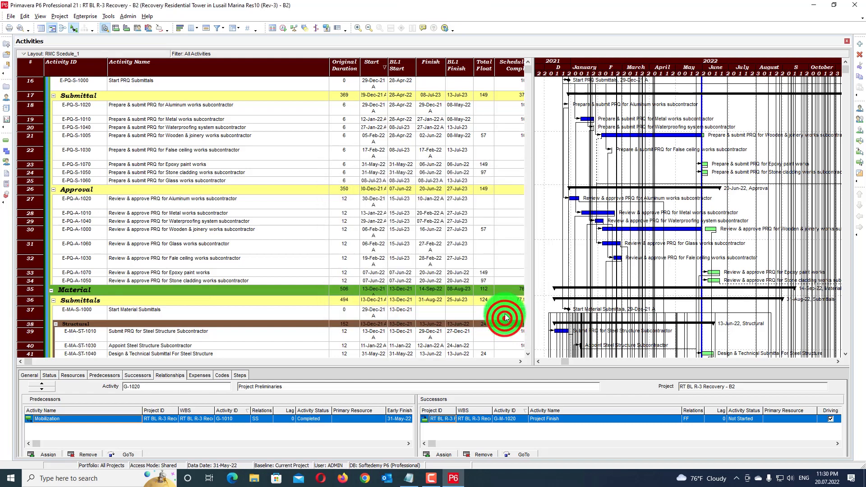
Schedule the project with the selected data date of 31-May-22 applied to all open projects.
key(F9)
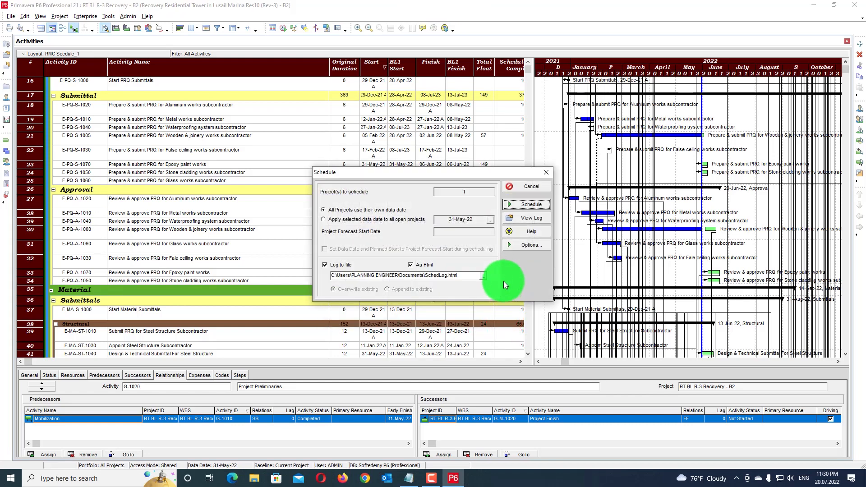
click(368, 219)
click(529, 205)
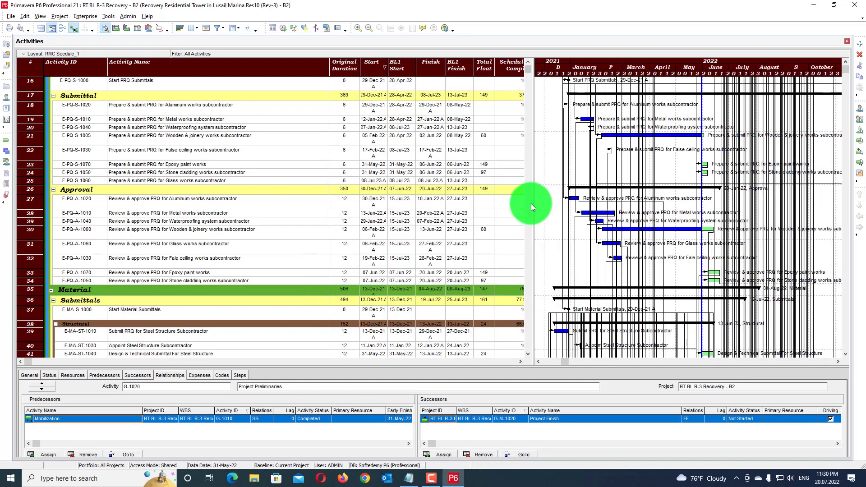
Open the scheduling log and show its SchedLog.html page in the browser.
key(F9)
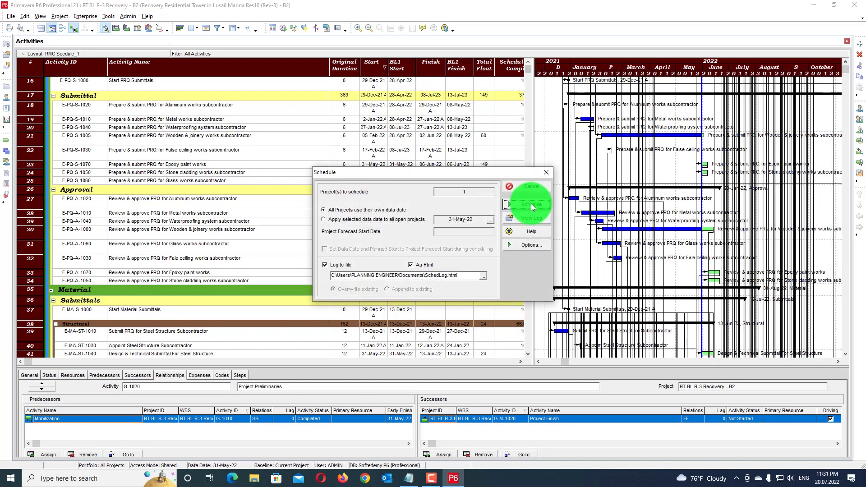
click(340, 219)
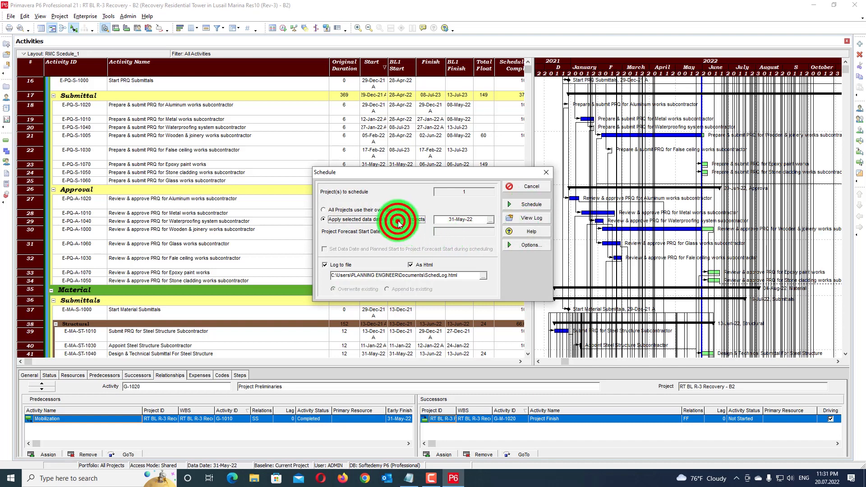
click(532, 219)
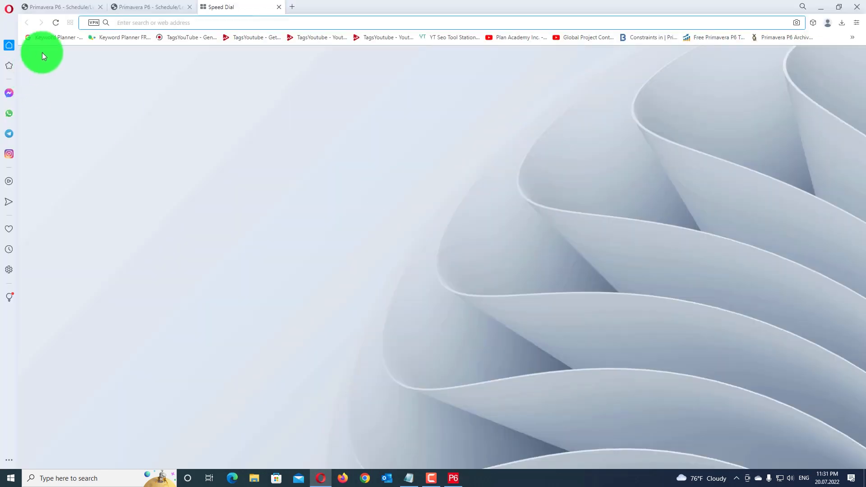
click(159, 6)
Collapse the Activities with Constraint list in the schedule log to reach the warnings.
scroll(234, 184, down, 15)
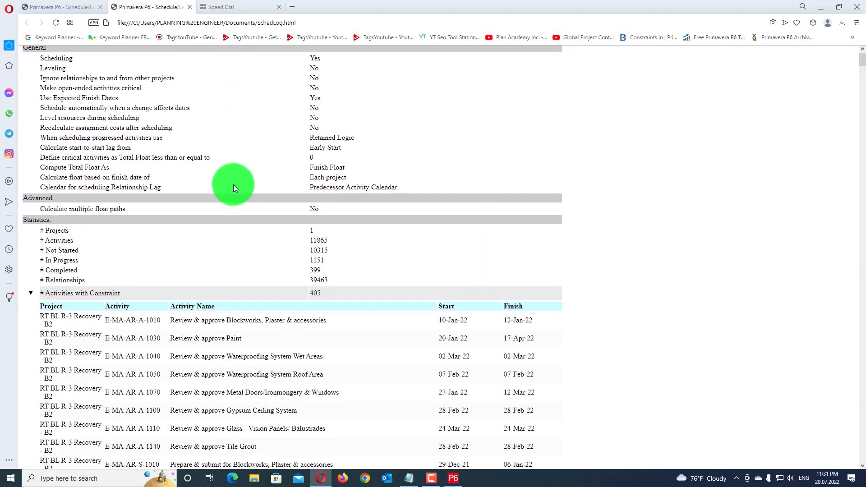
scroll(156, 232, down, 4)
scroll(156, 232, up, 15)
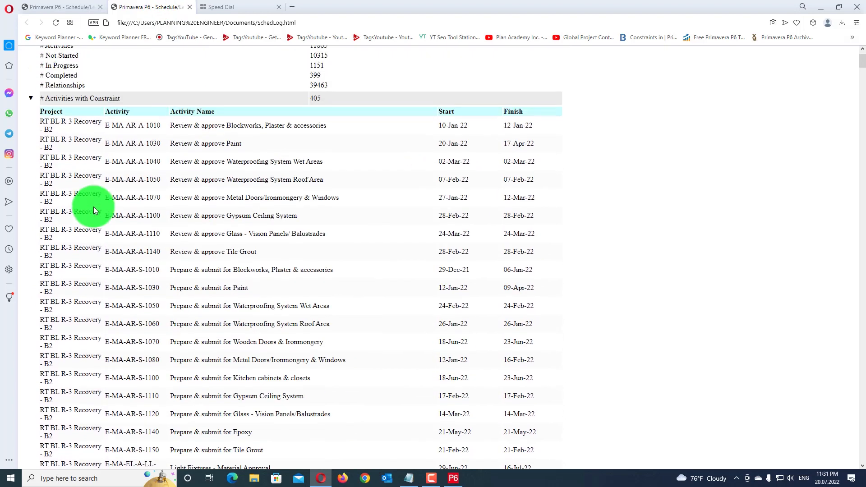
click(31, 291)
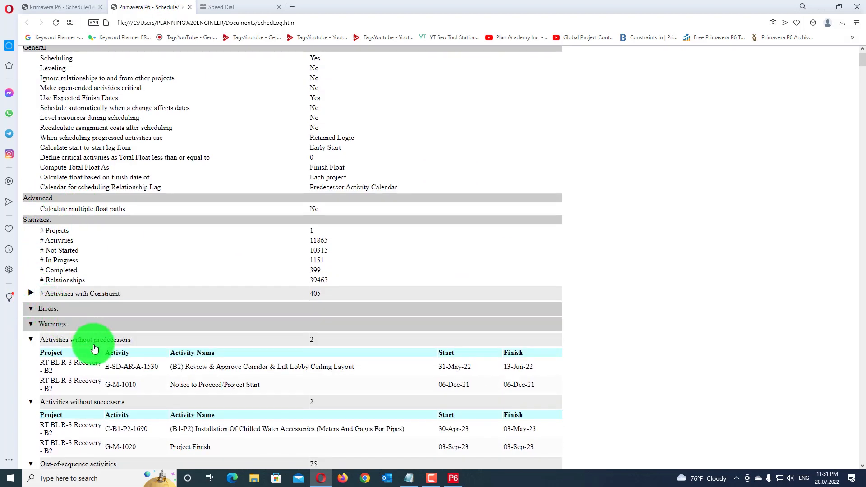
click(654, 274)
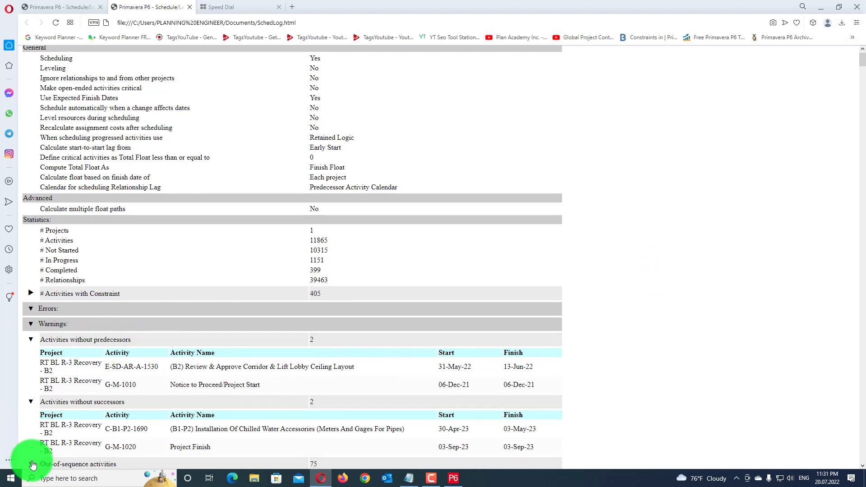
Examine the Out-of-sequence activities list and its count in the schedule log's warnings.
click(59, 459)
scroll(225, 378, down, 6)
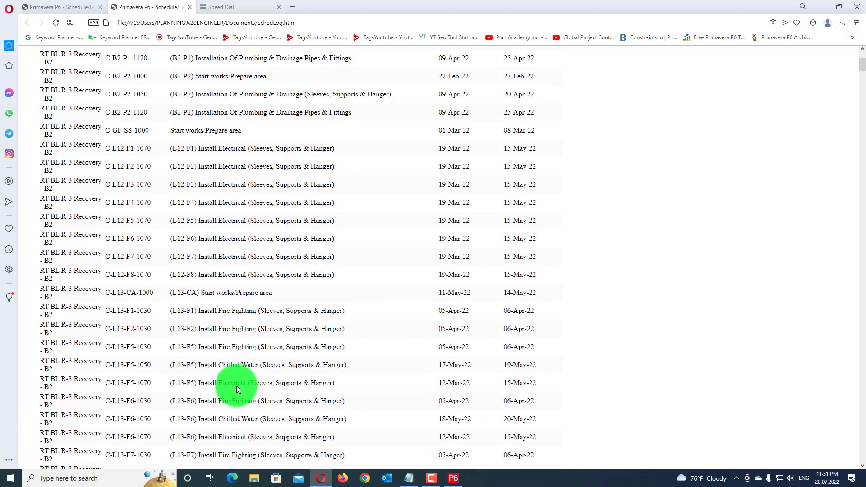
scroll(230, 363, up, 2)
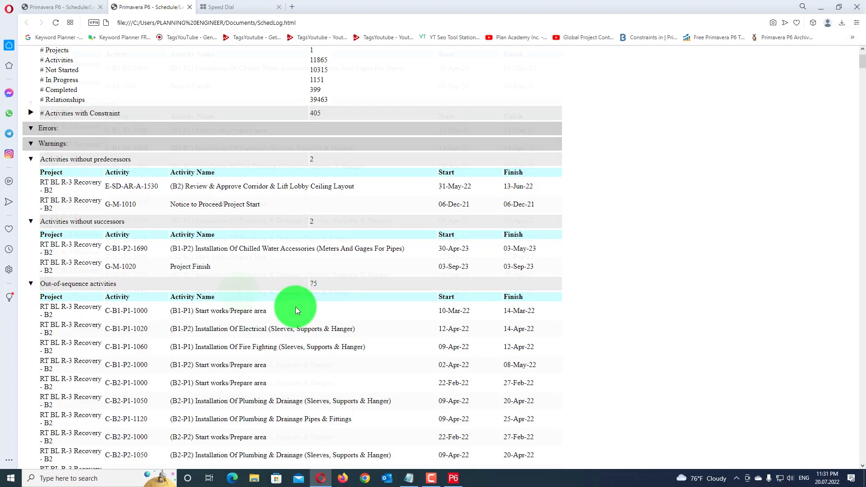
scroll(296, 310, up, 3)
scroll(256, 321, down, 2)
scroll(299, 372, down, 3)
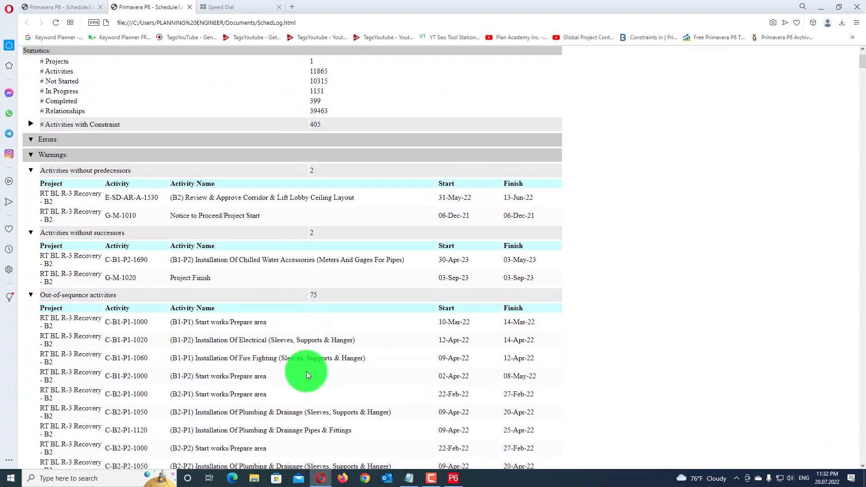
scroll(246, 299, up, 3)
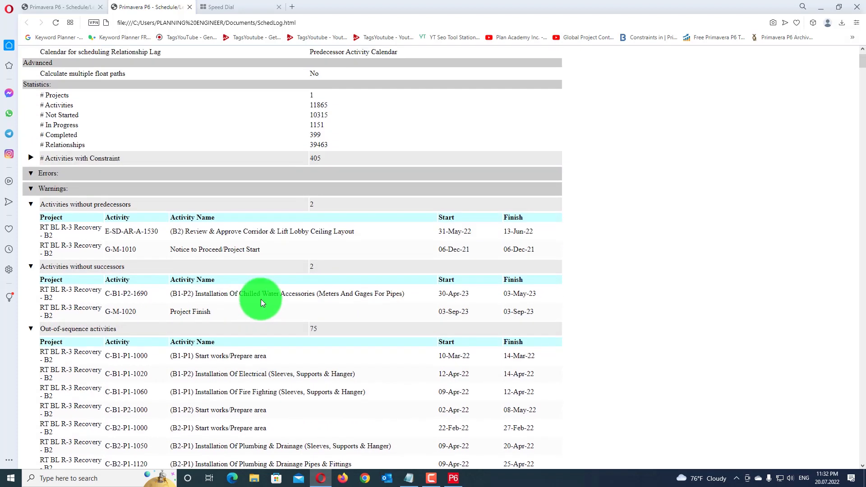
scroll(309, 330, up, 5)
scroll(308, 332, down, 5)
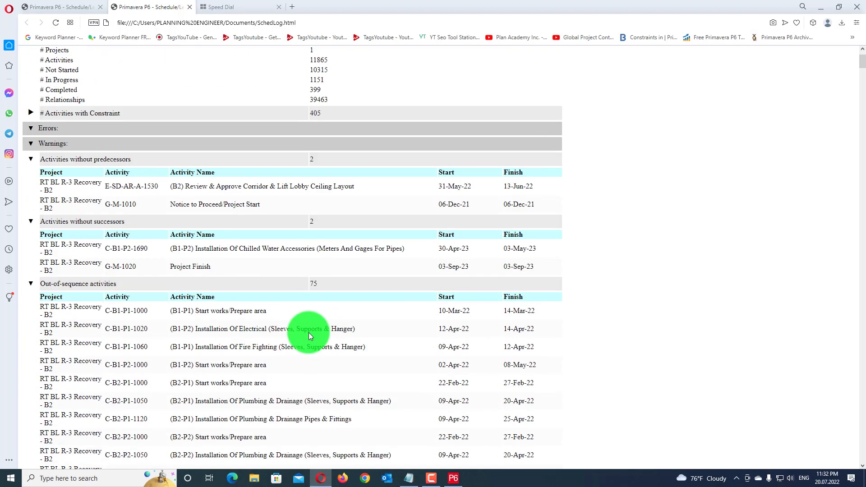